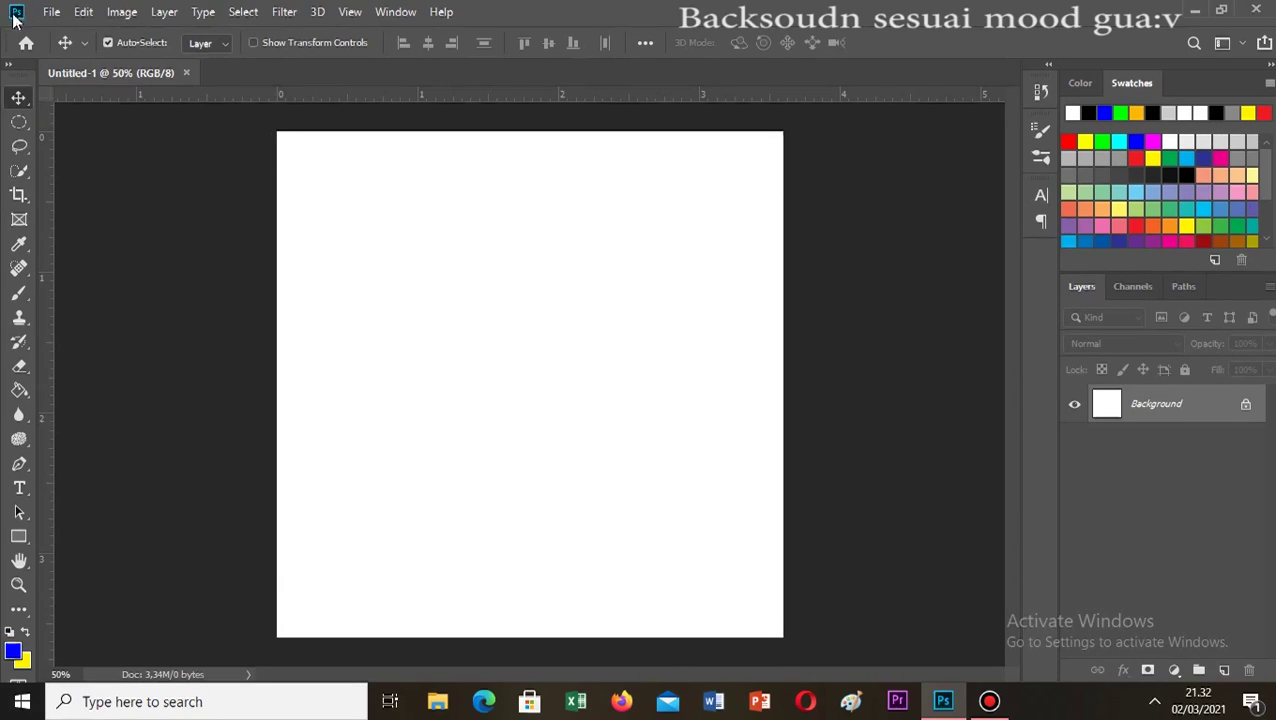
Step: Place the clouds-2329680_1920 image embedded into the document
left_click(49, 12)
left_click(115, 366)
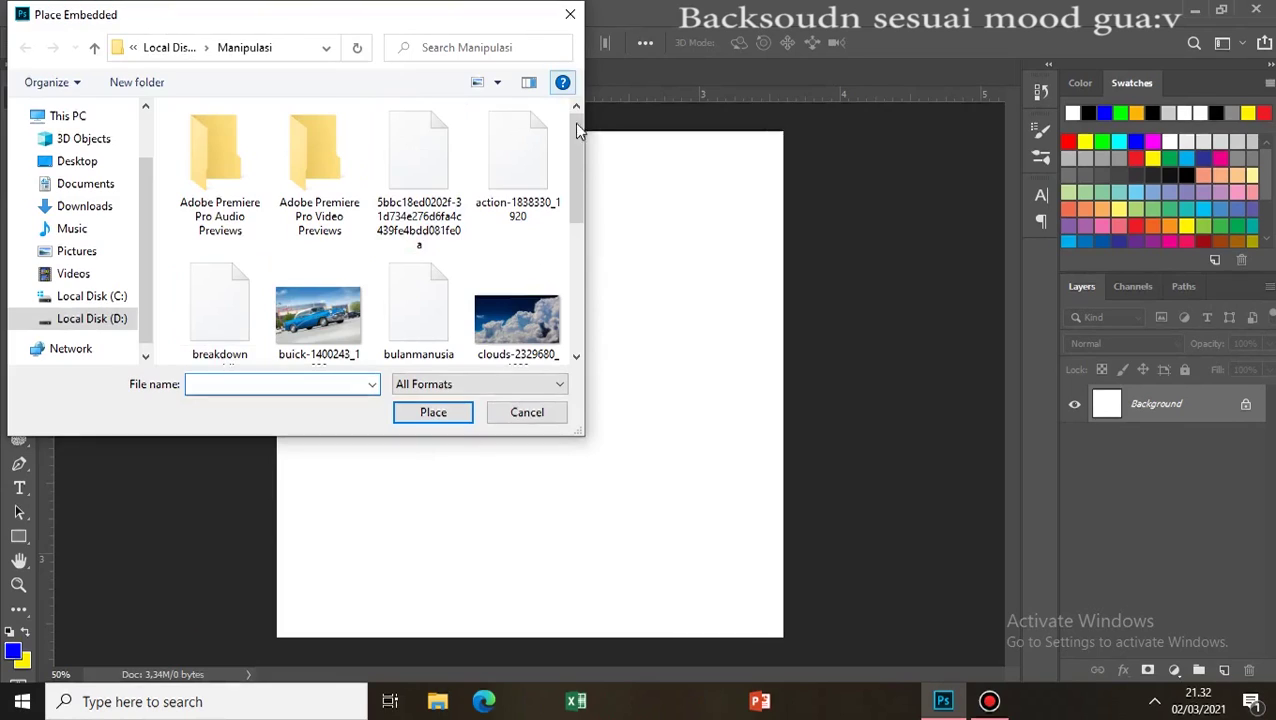
mouse_move(576, 169)
left_mouse_down()
mouse_move(570, 246)
mouse_move(579, 206)
left_mouse_up()
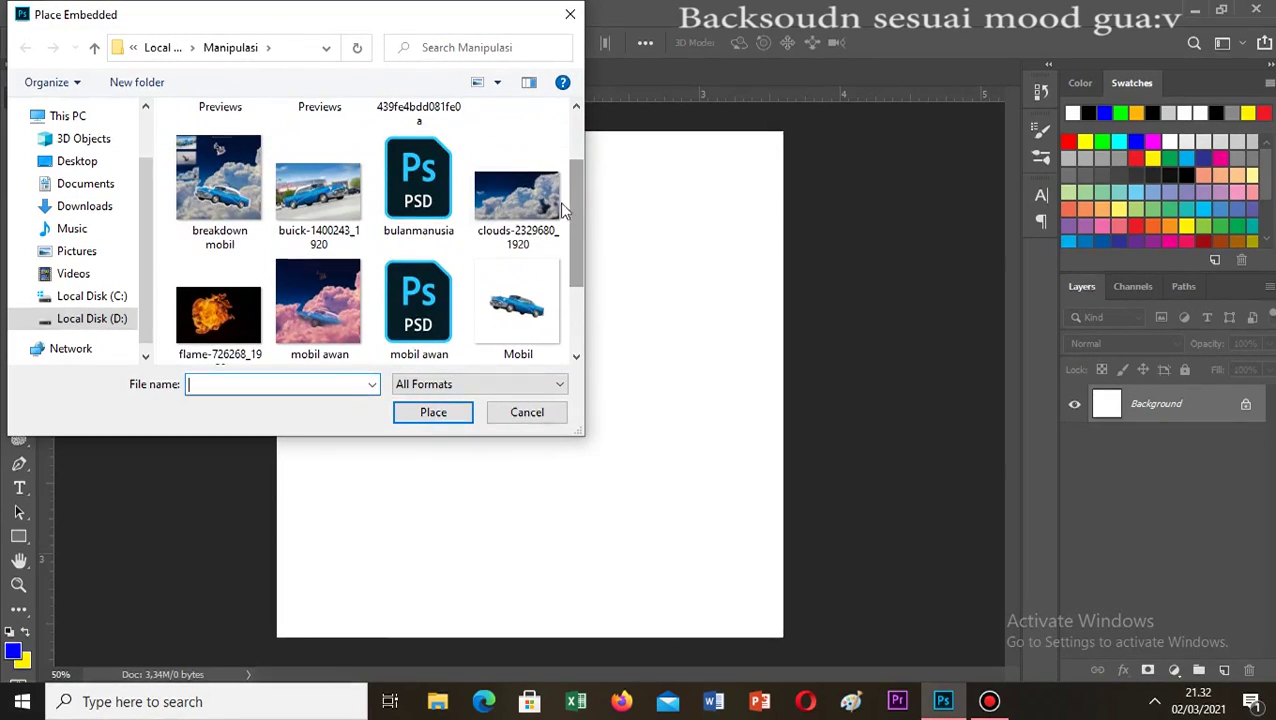
left_click(530, 200)
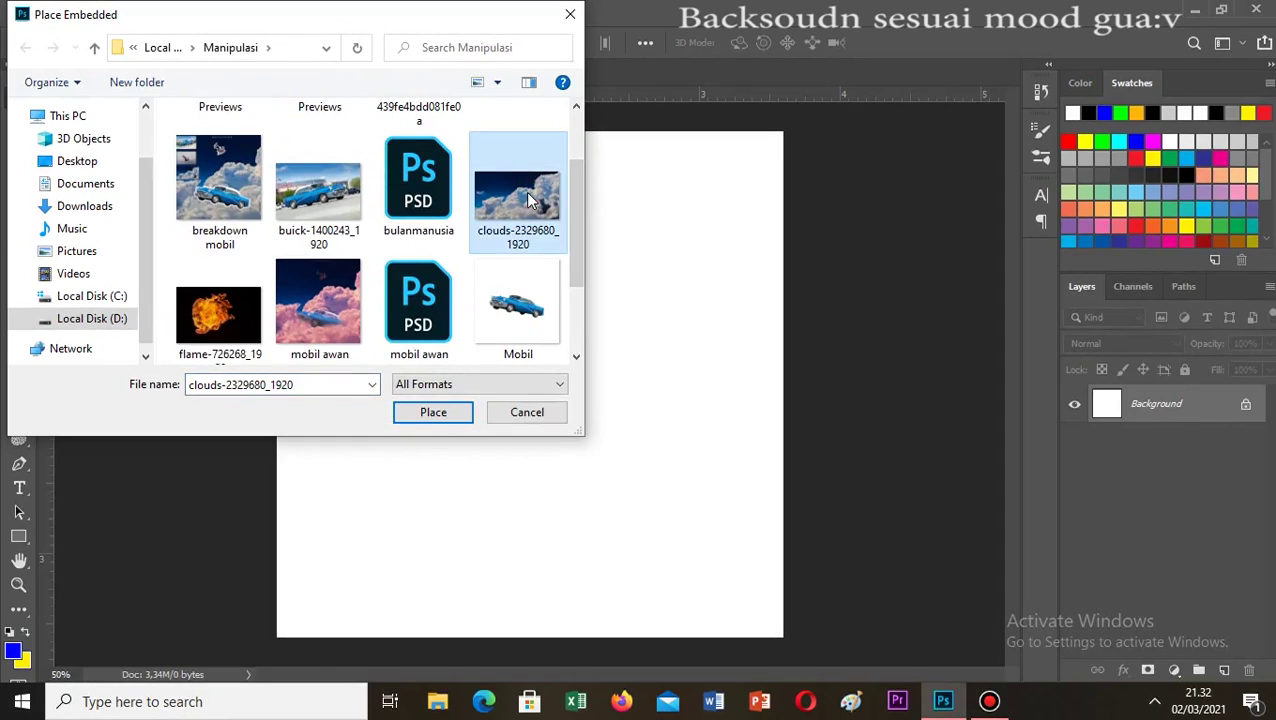
left_click(420, 413)
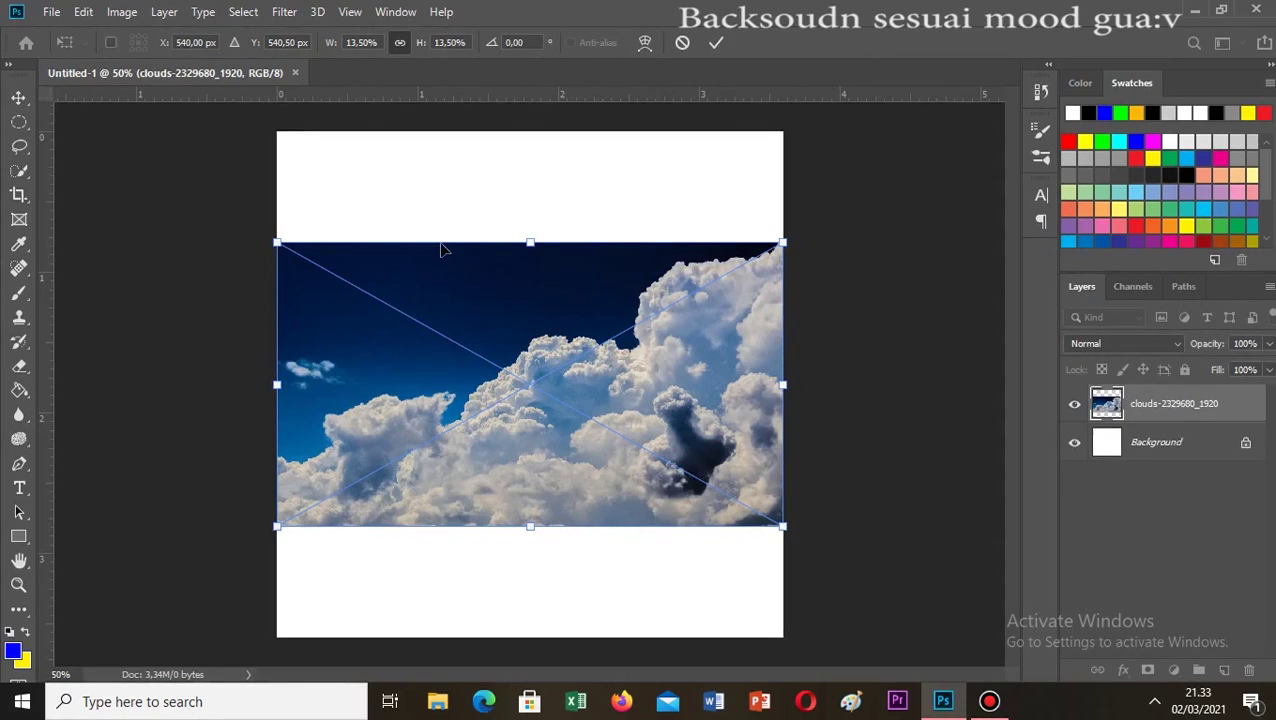
Step: Scale the clouds image up to cover the whole canvas and commit the transform
left_click_drag(785, 245, 972, 100)
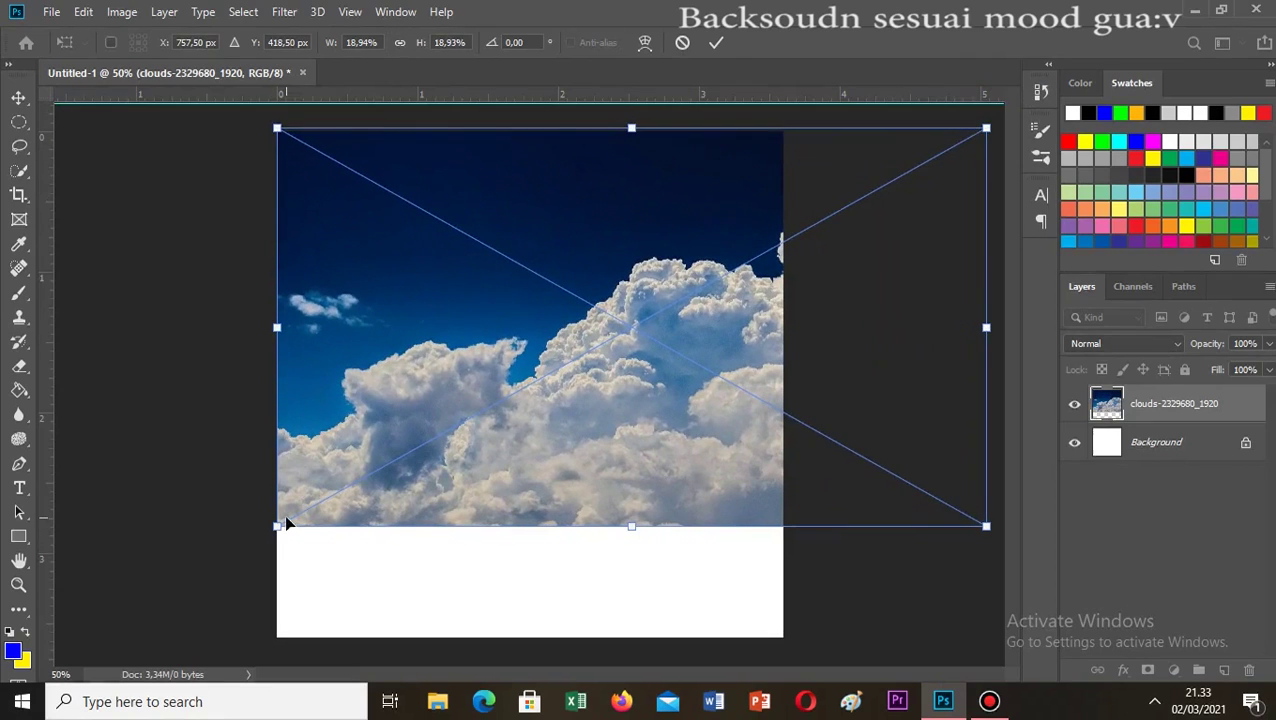
mouse_move(277, 525)
left_mouse_down()
mouse_move(185, 632)
mouse_move(65, 648)
left_mouse_up()
left_click_drag(437, 489, 369, 489)
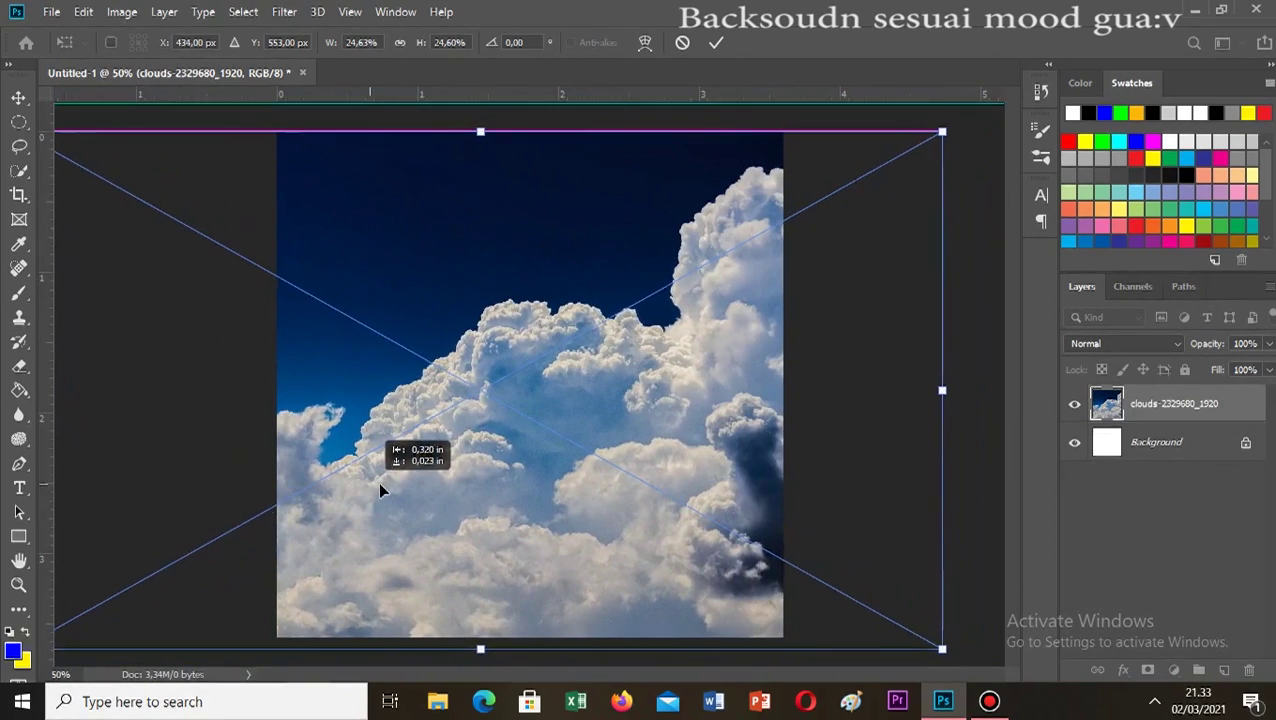
mouse_move(369, 489)
left_mouse_down()
mouse_move(398, 489)
mouse_move(367, 490)
mouse_move(387, 481)
mouse_move(362, 473)
mouse_move(330, 483)
left_mouse_up()
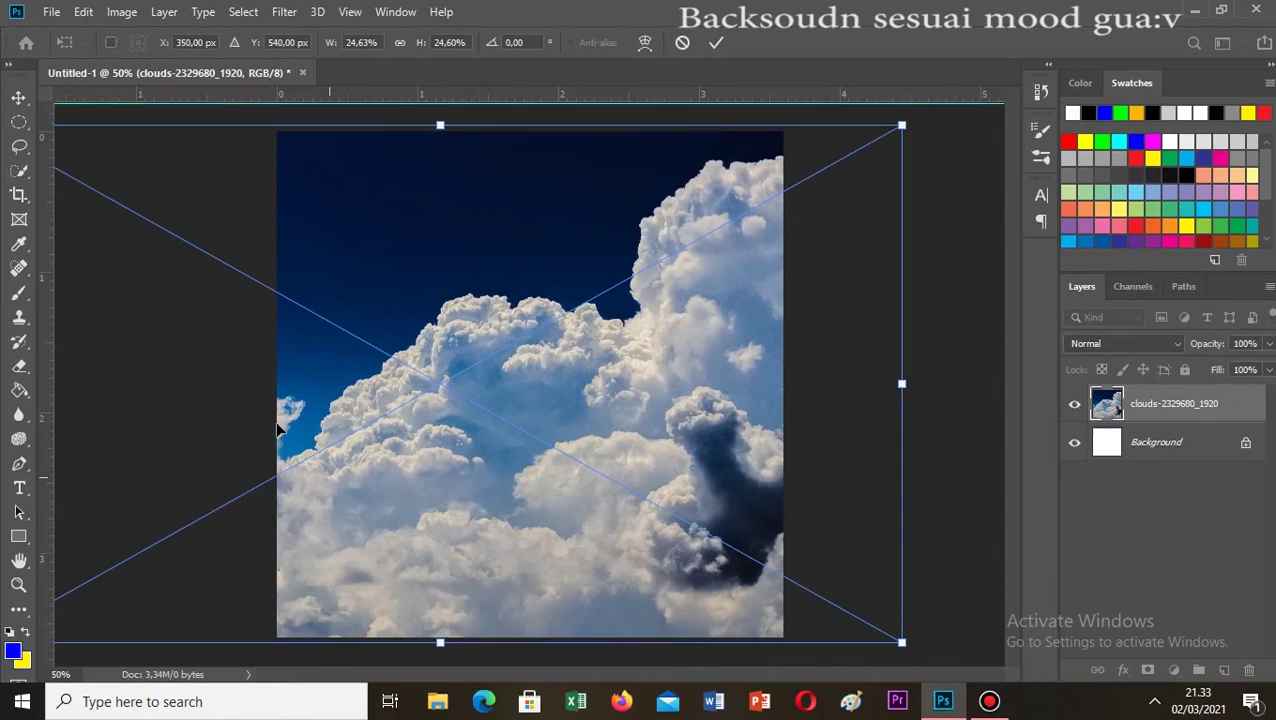
left_click(714, 41)
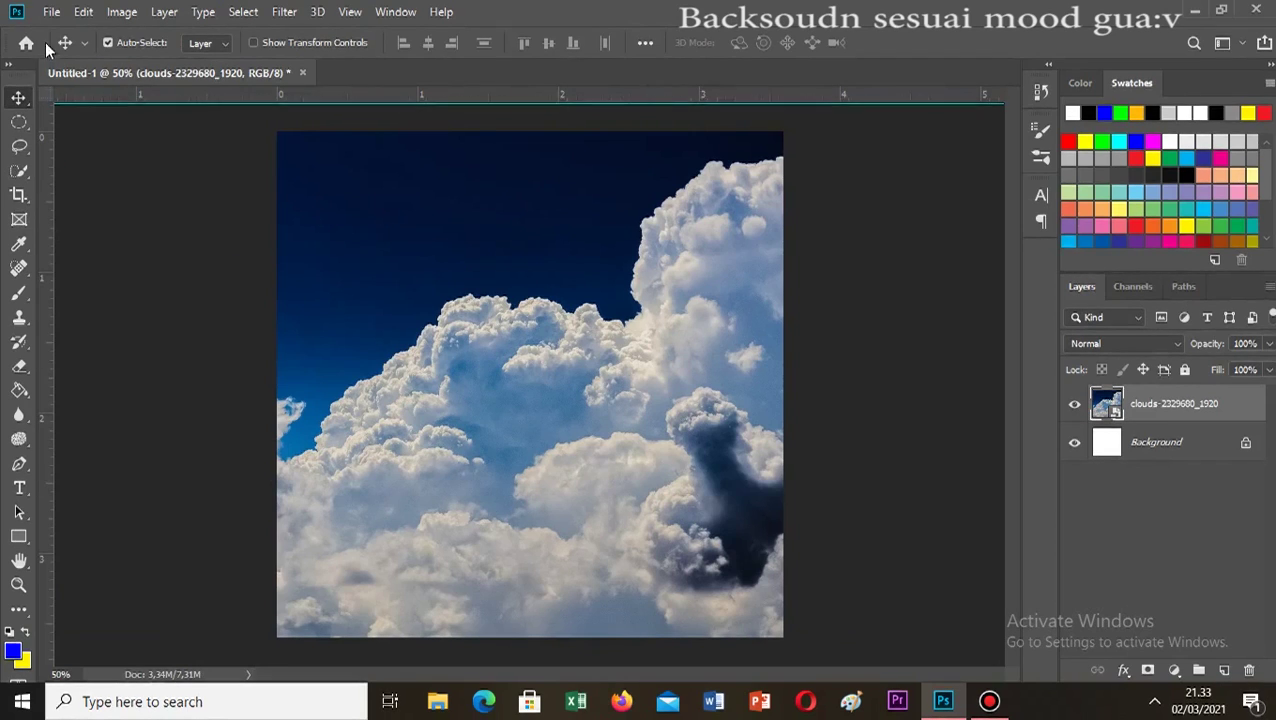
Step: Place the Mobil car cut-out embedded, shrink it slightly and commit
left_click(58, 11)
left_click(179, 364)
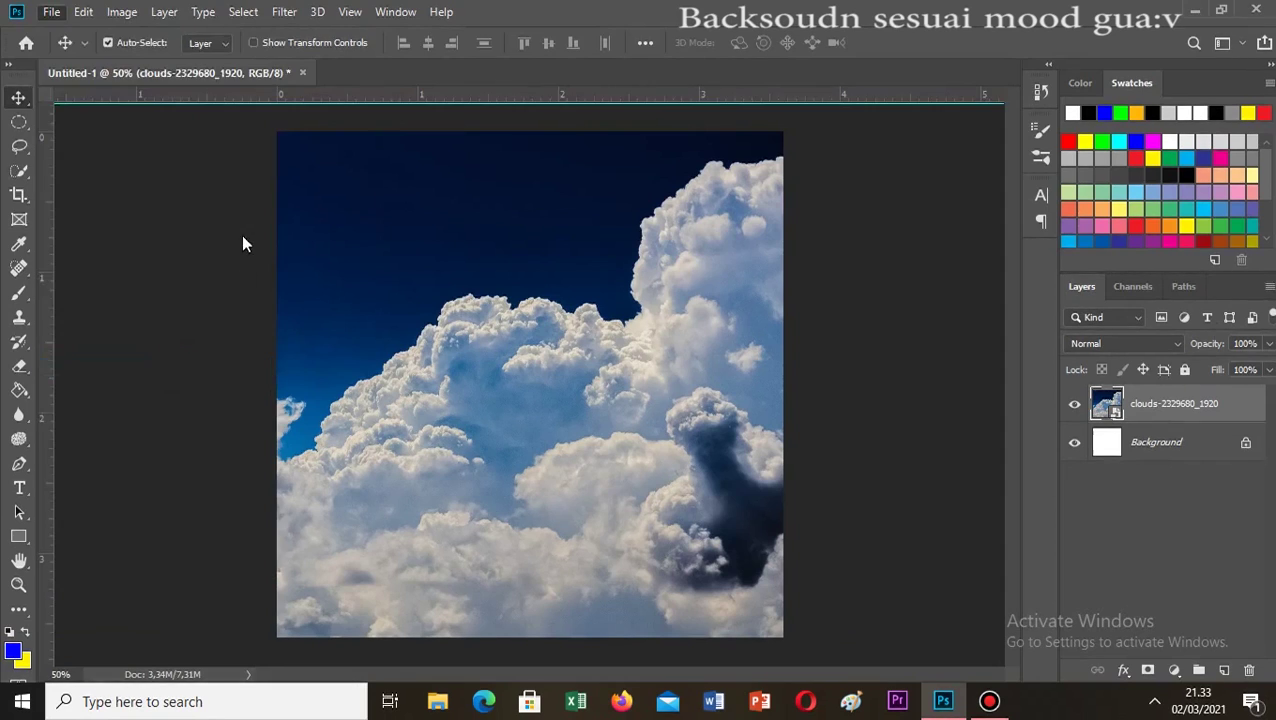
scroll(300, 243, "down", 1)
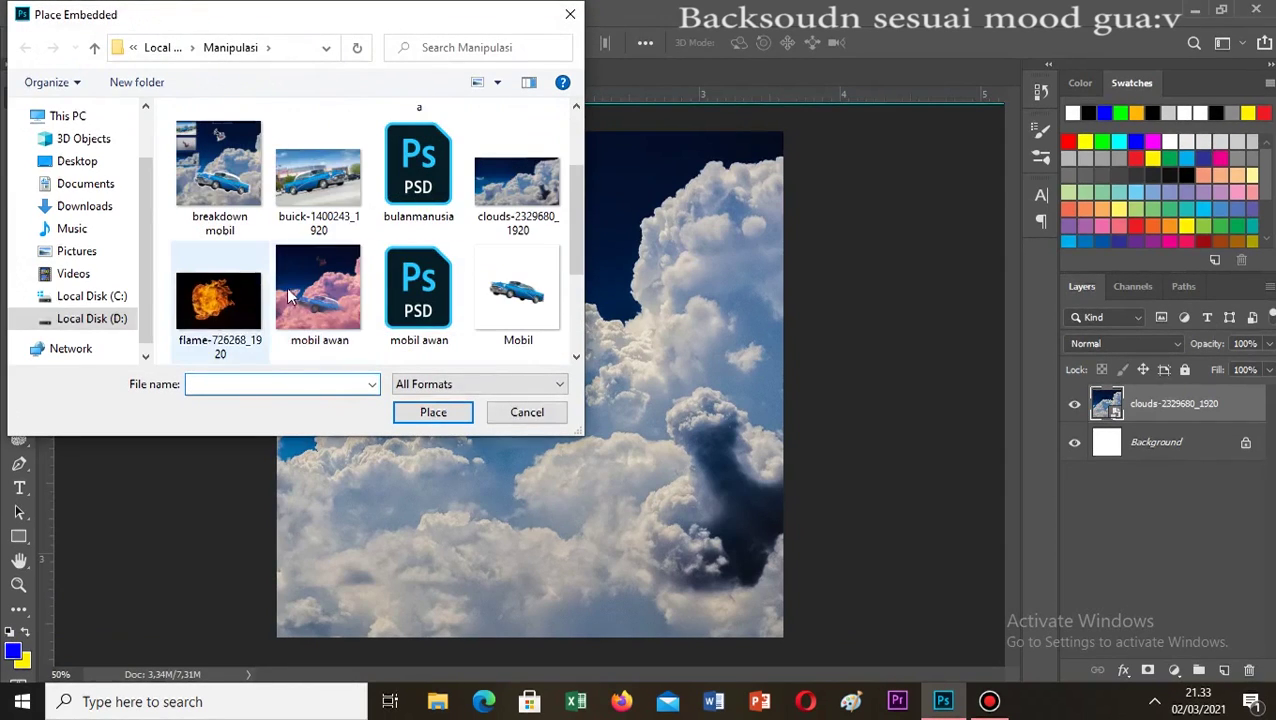
scroll(443, 241, "down", 1)
left_click(501, 189)
left_click(421, 413)
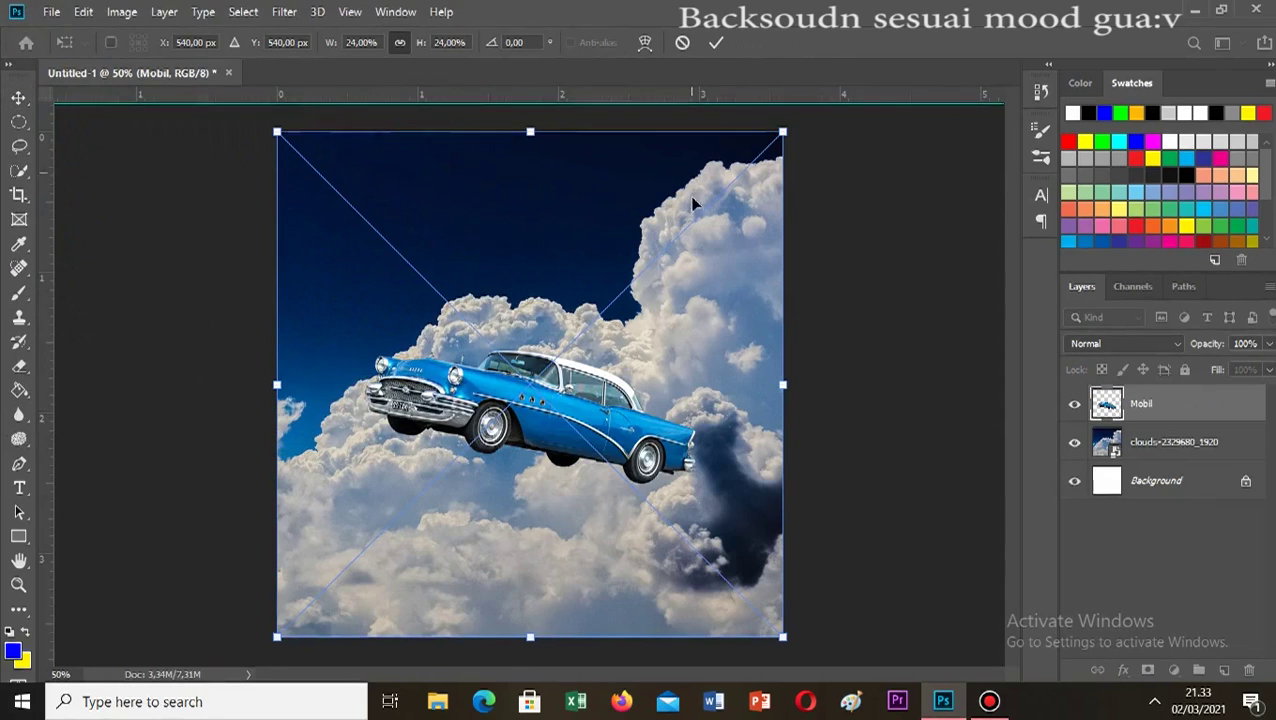
left_click_drag(785, 137, 775, 148)
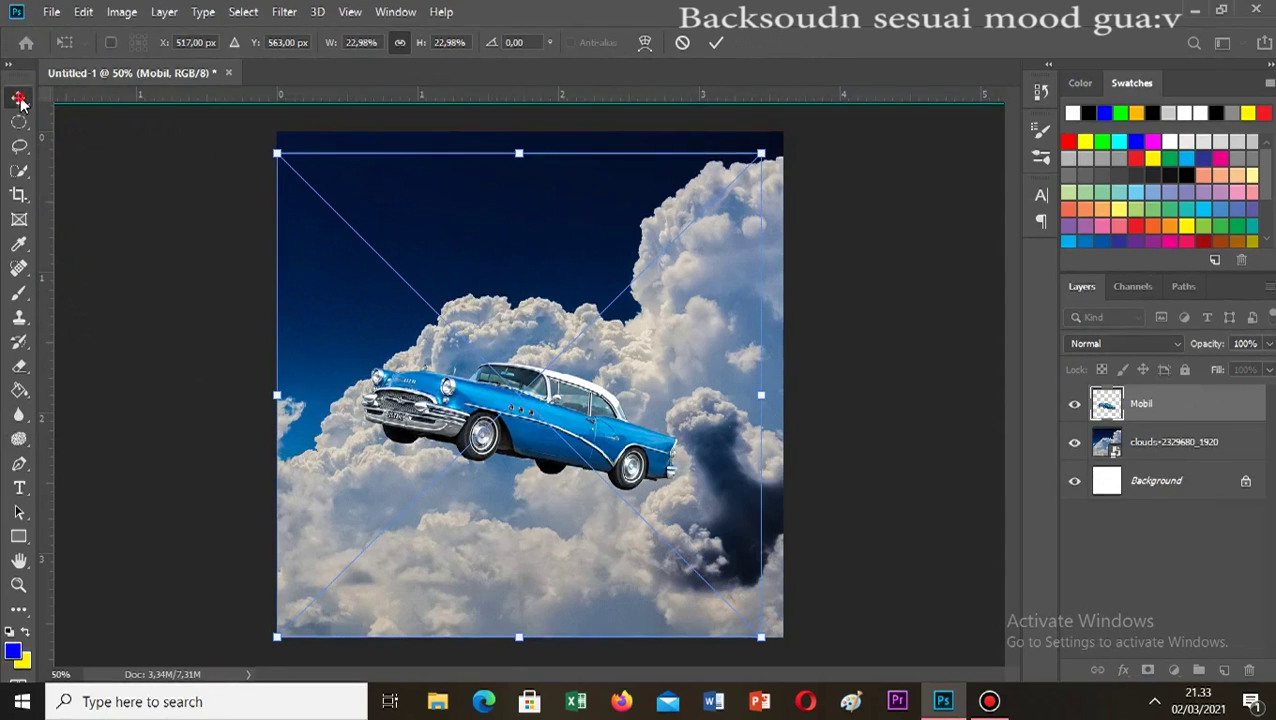
key("Return")
Step: Place the buick-1400243_1920 photo embedded, commit it and move it to the canvas top
left_click(51, 11)
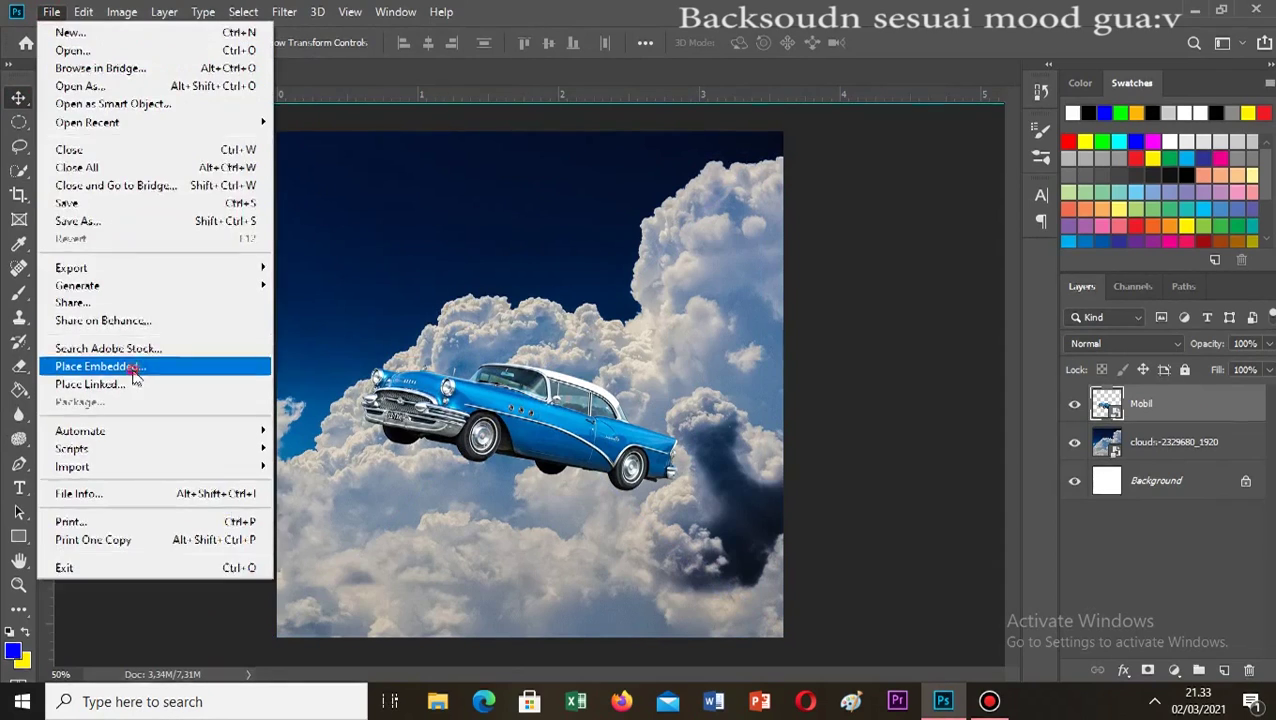
left_click(130, 366)
scroll(520, 200, "down", 3)
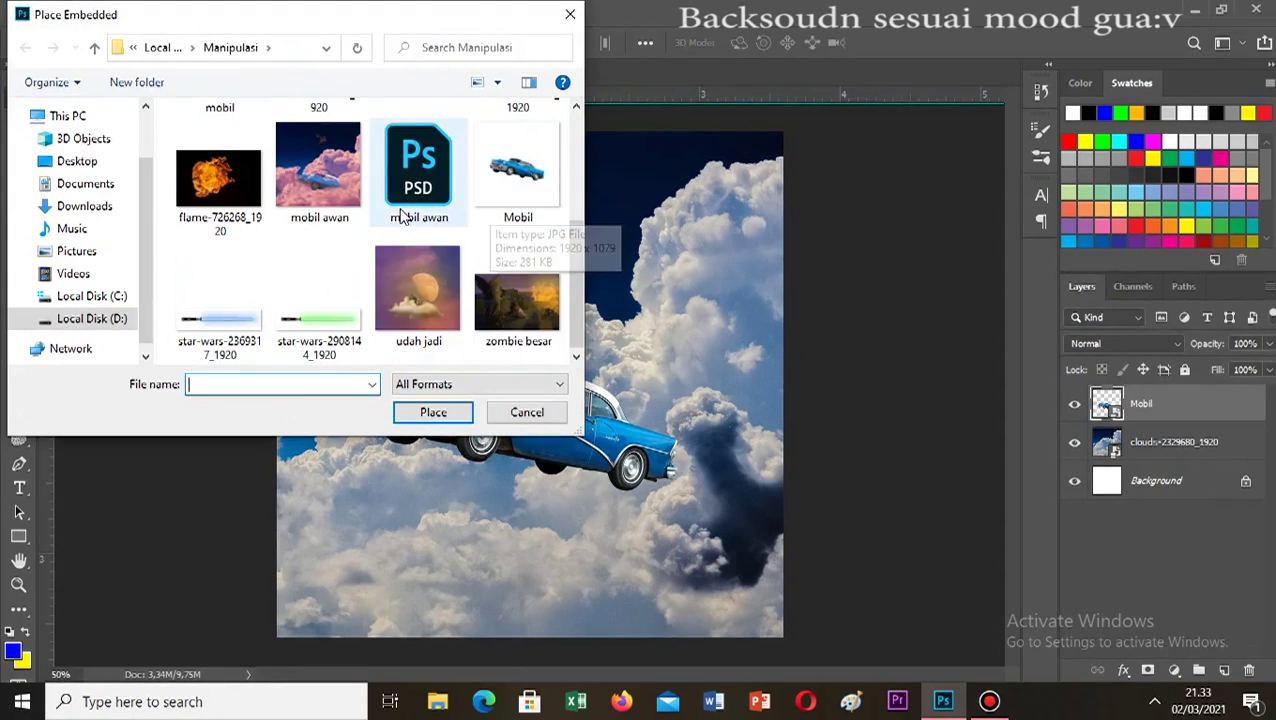
scroll(537, 197, "up", 5)
left_click(318, 298)
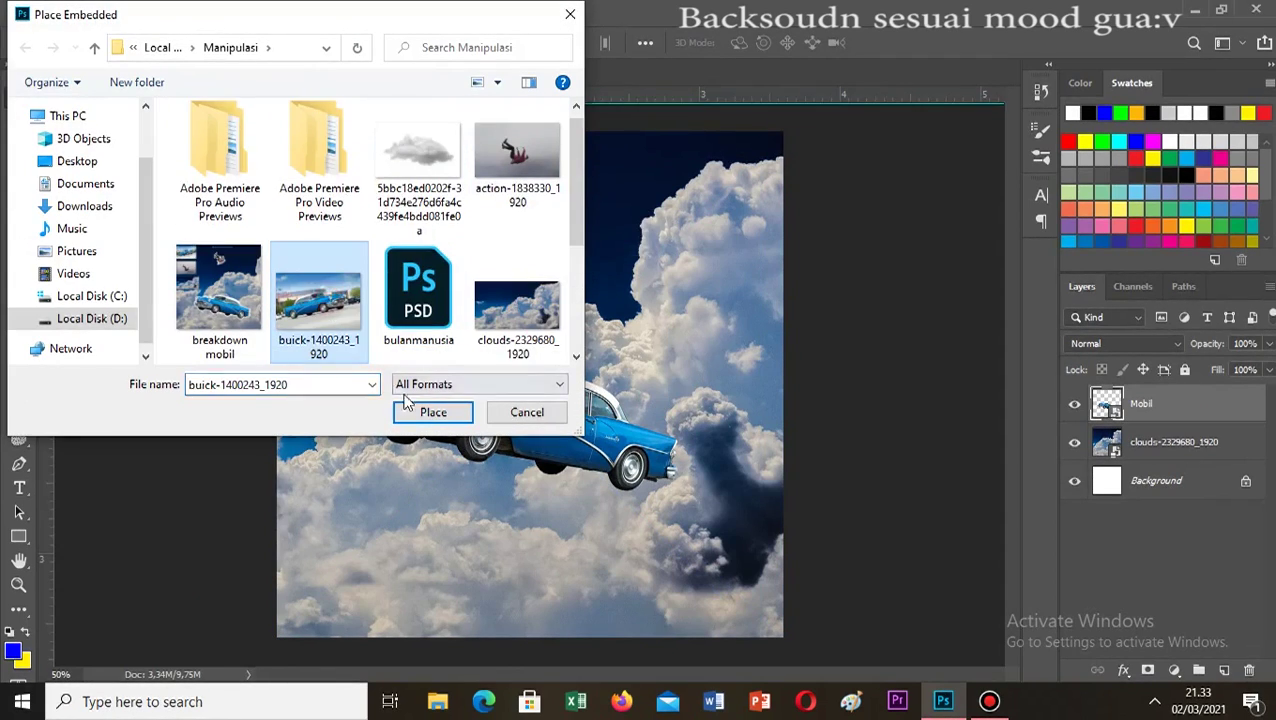
left_click(430, 410)
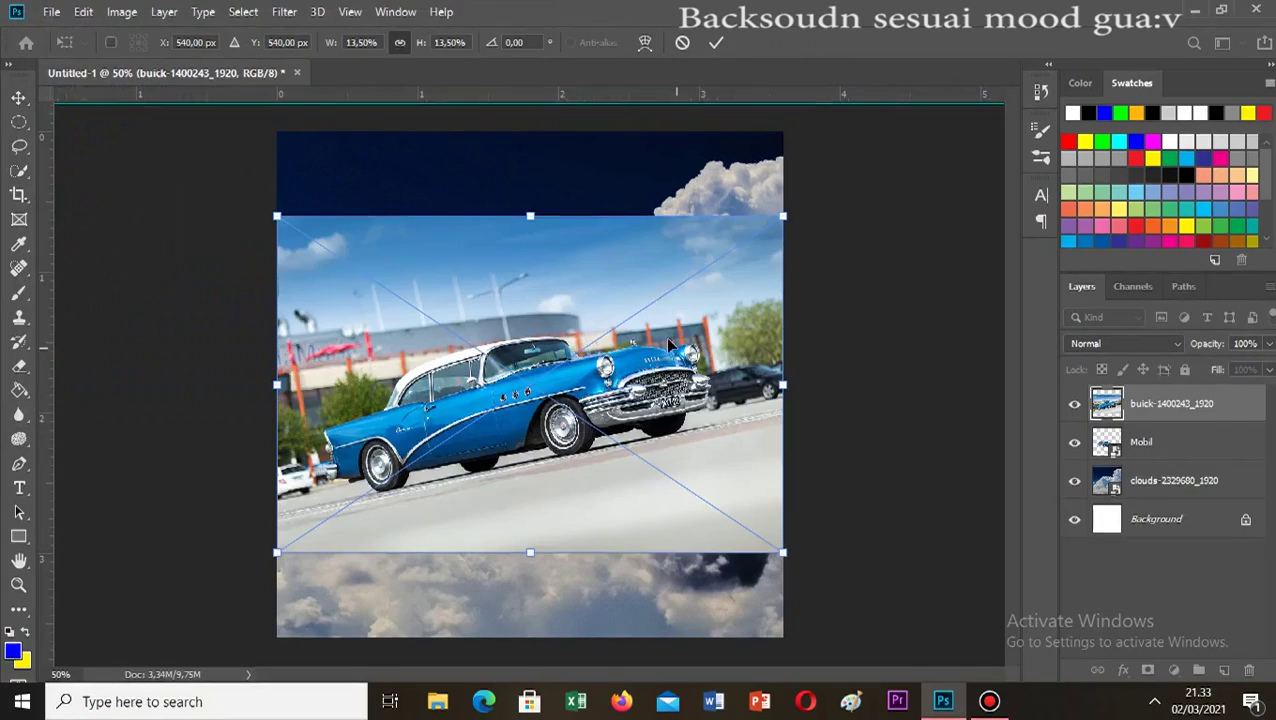
mouse_move(697, 341)
left_mouse_down()
mouse_move(697, 160)
mouse_move(669, 232)
left_mouse_up()
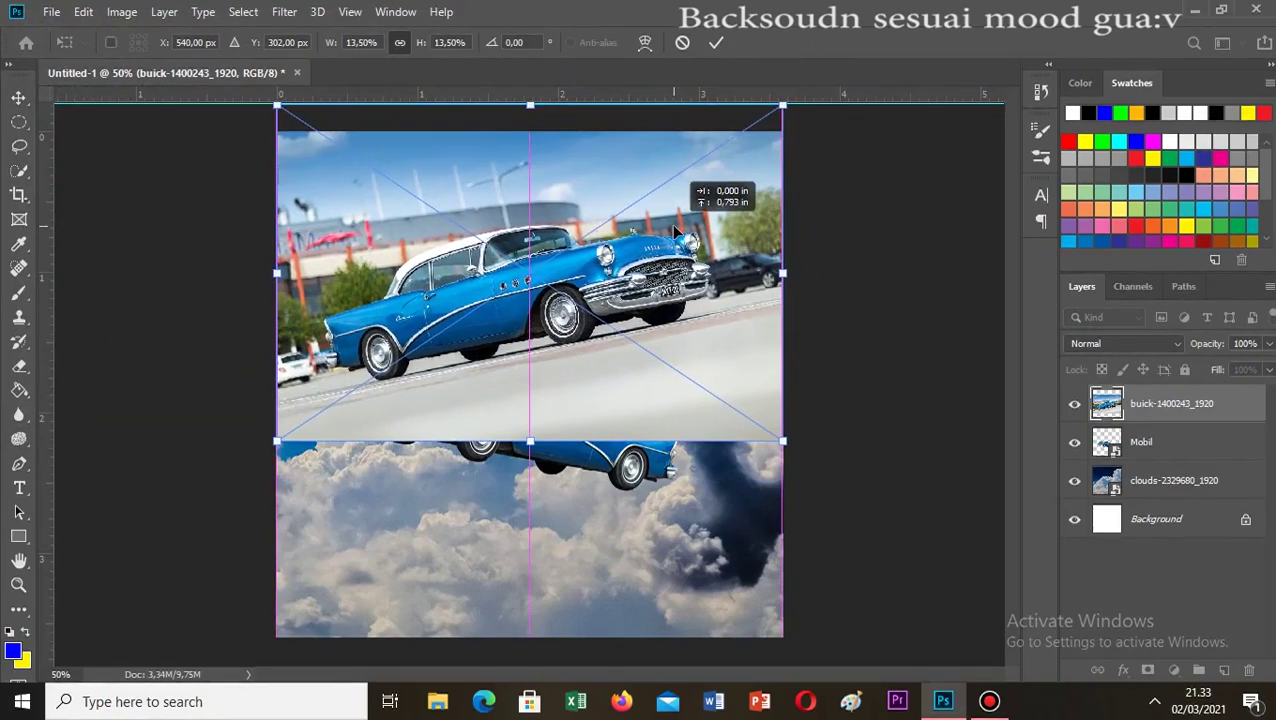
left_click(22, 95)
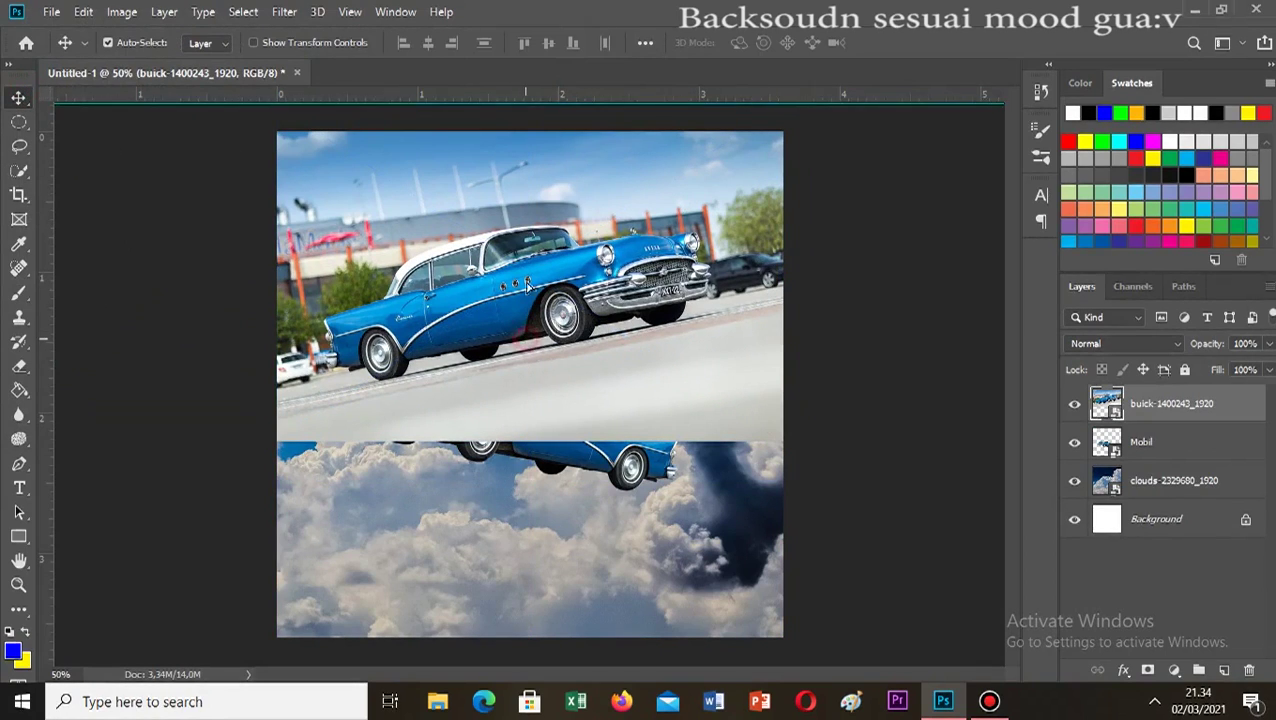
left_click_drag(527, 286, 535, 186)
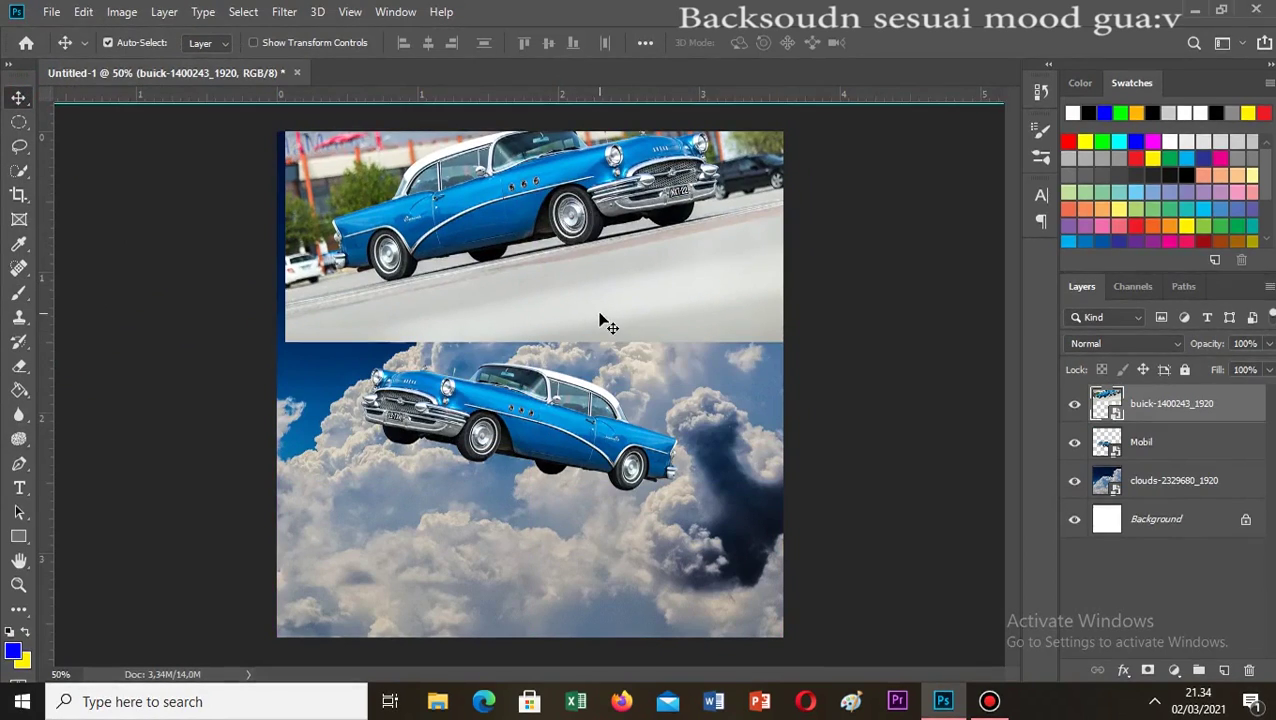
left_click_drag(655, 217, 650, 285)
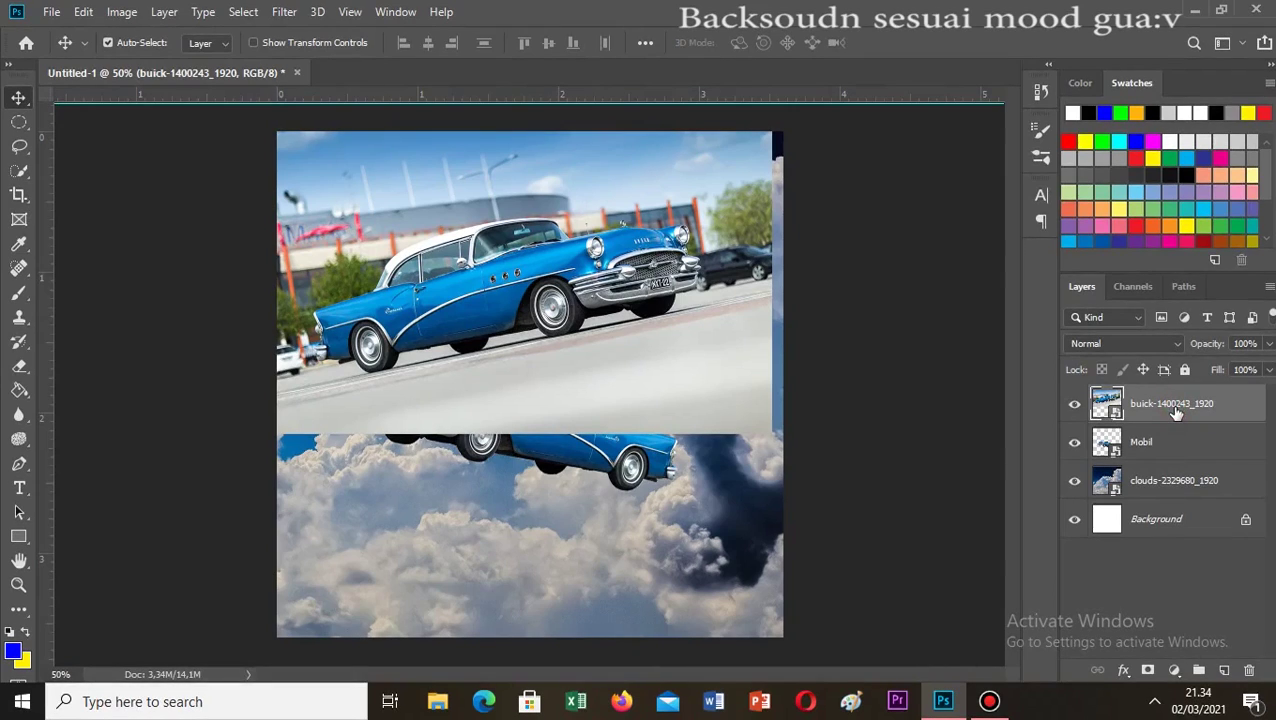
Step: Drop the buick layer, then enlarge the Mobil car to about 25% scale in the clouds
key("ctrl+e")
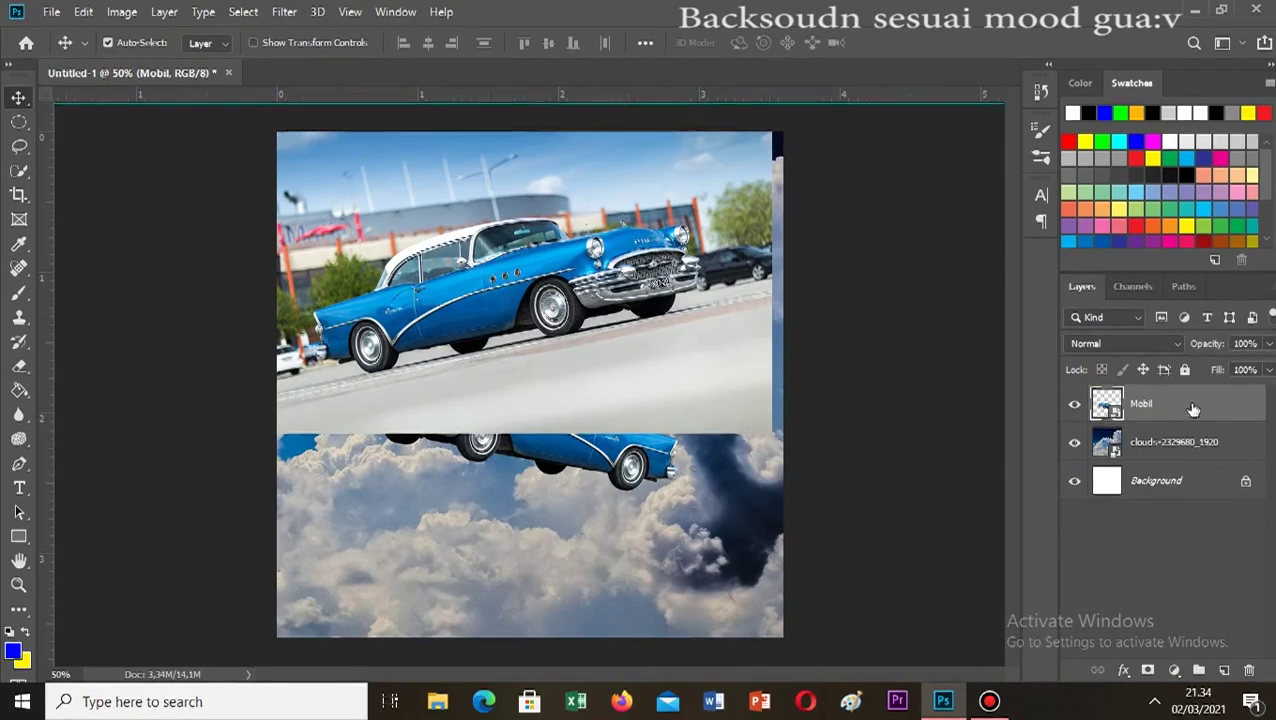
left_click_drag(553, 444, 562, 466)
key("ctrl")
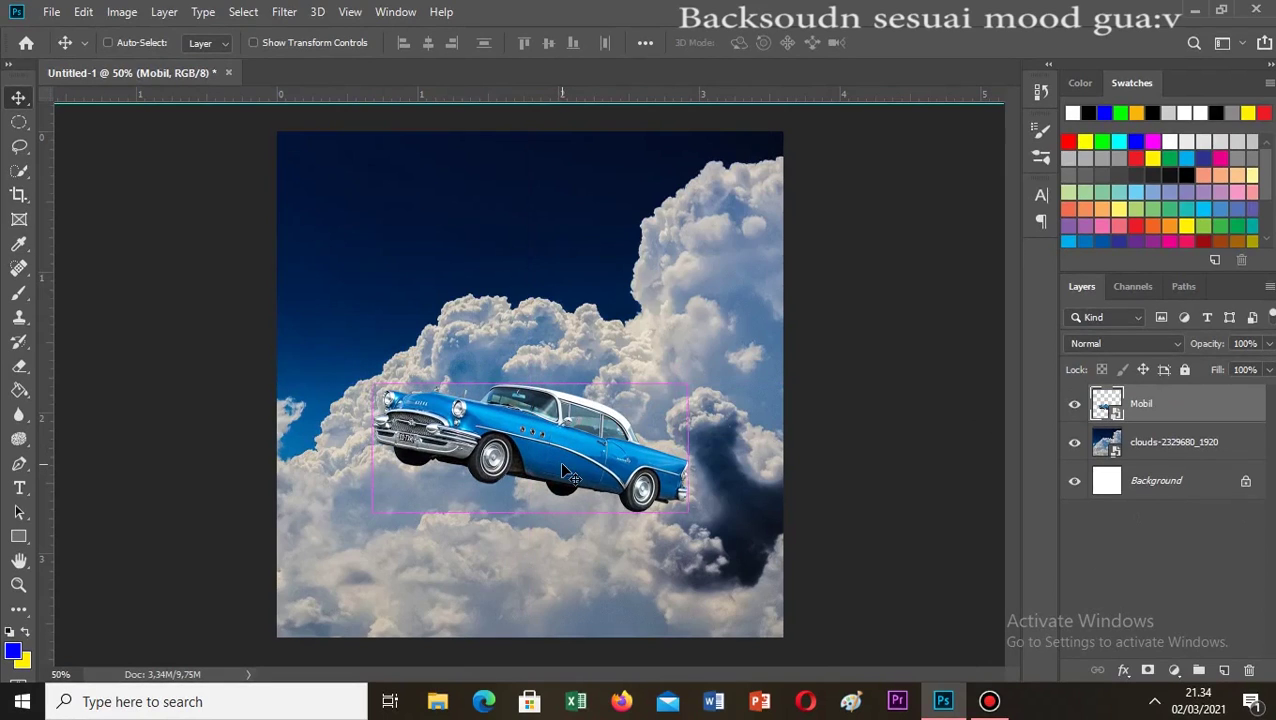
key("ctrl+t")
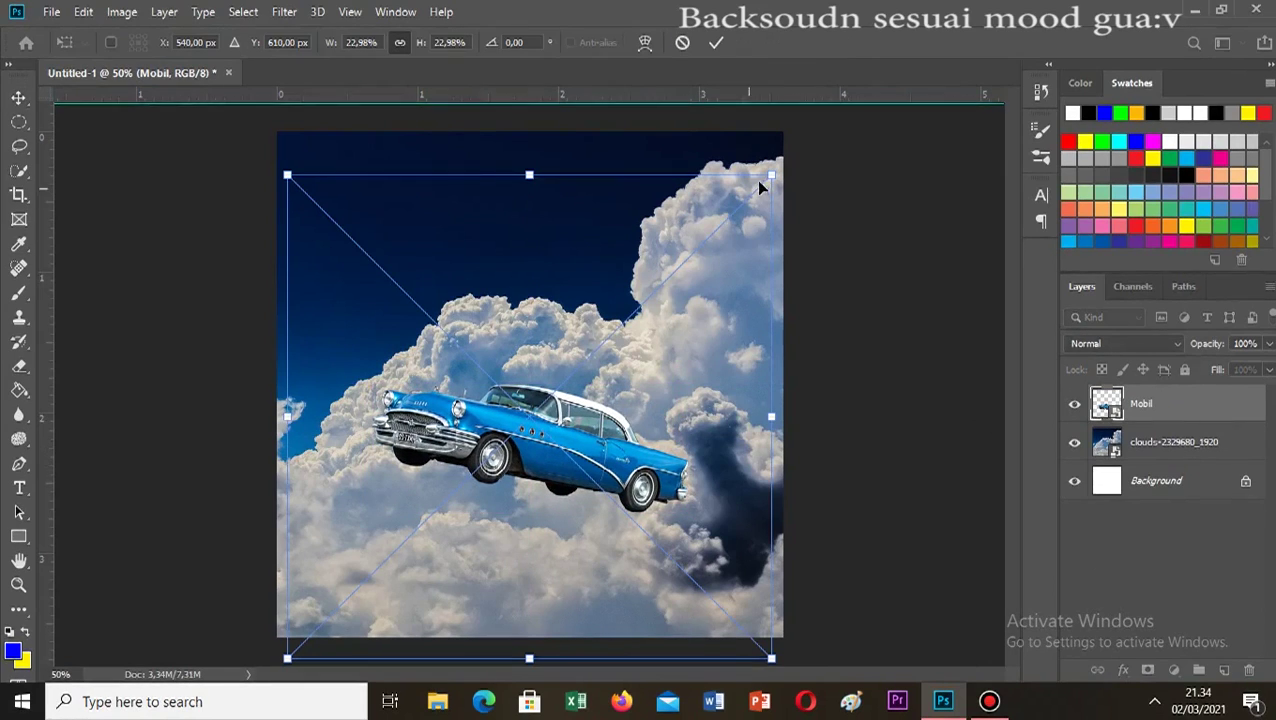
left_click_drag(771, 173, 760, 218)
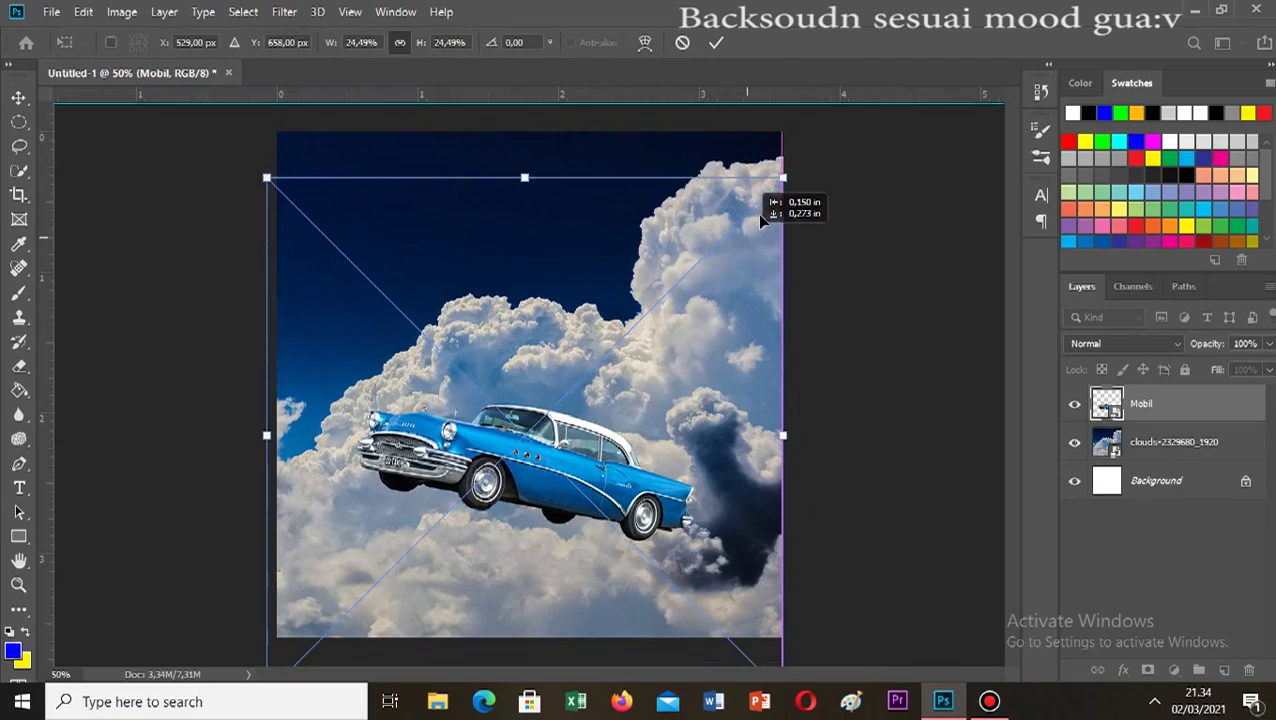
mouse_move(760, 212)
left_mouse_down()
mouse_move(756, 248)
mouse_move(757, 229)
left_mouse_up()
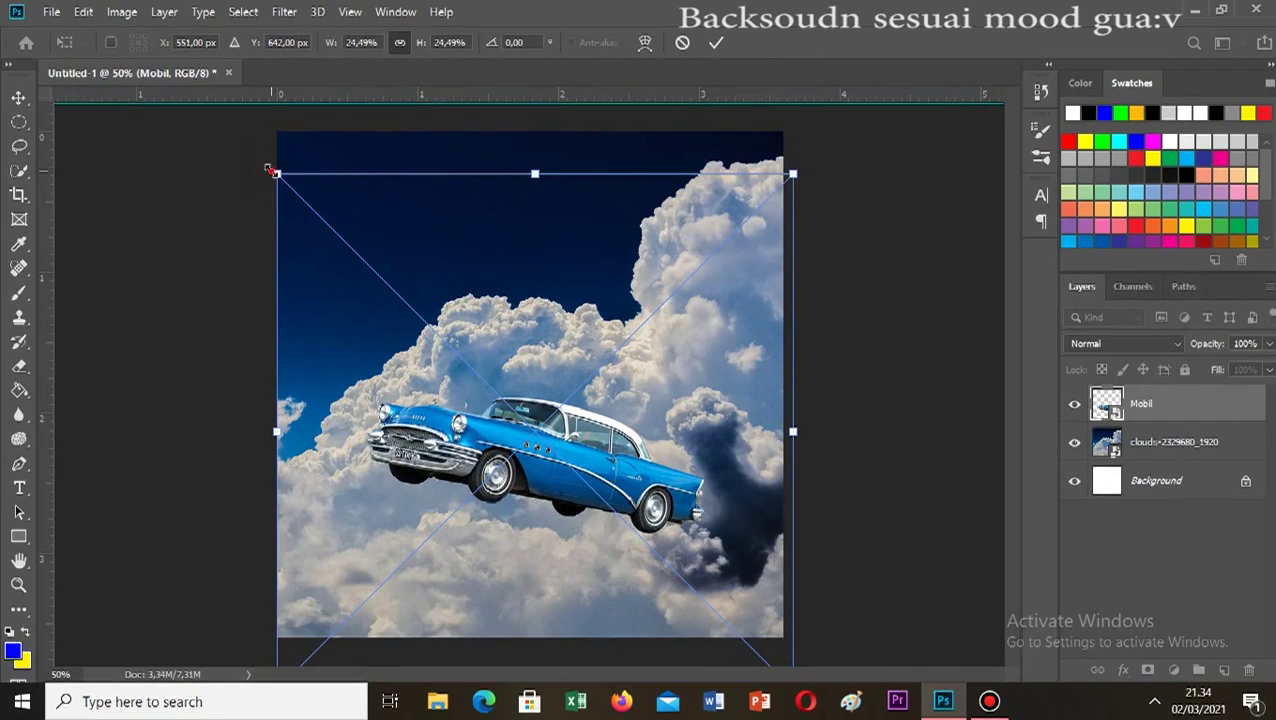
left_click_drag(277, 174, 260, 158)
left_click_drag(548, 330, 561, 342)
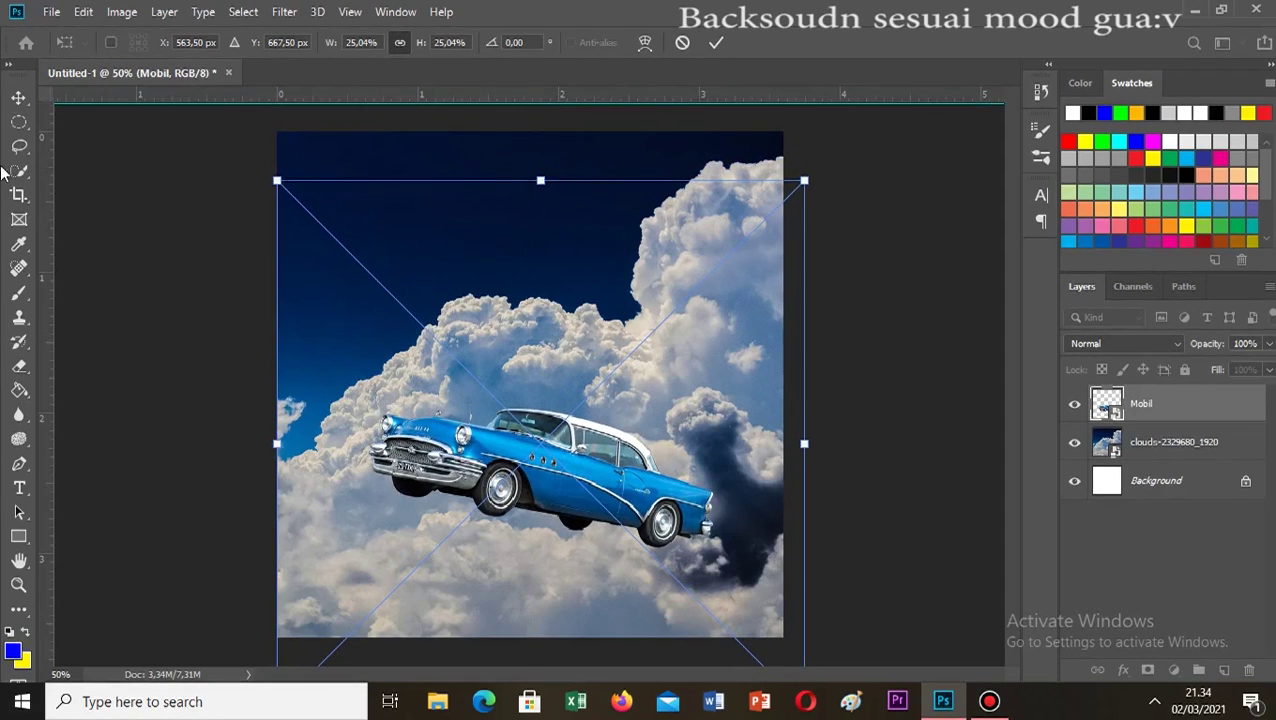
key("Return")
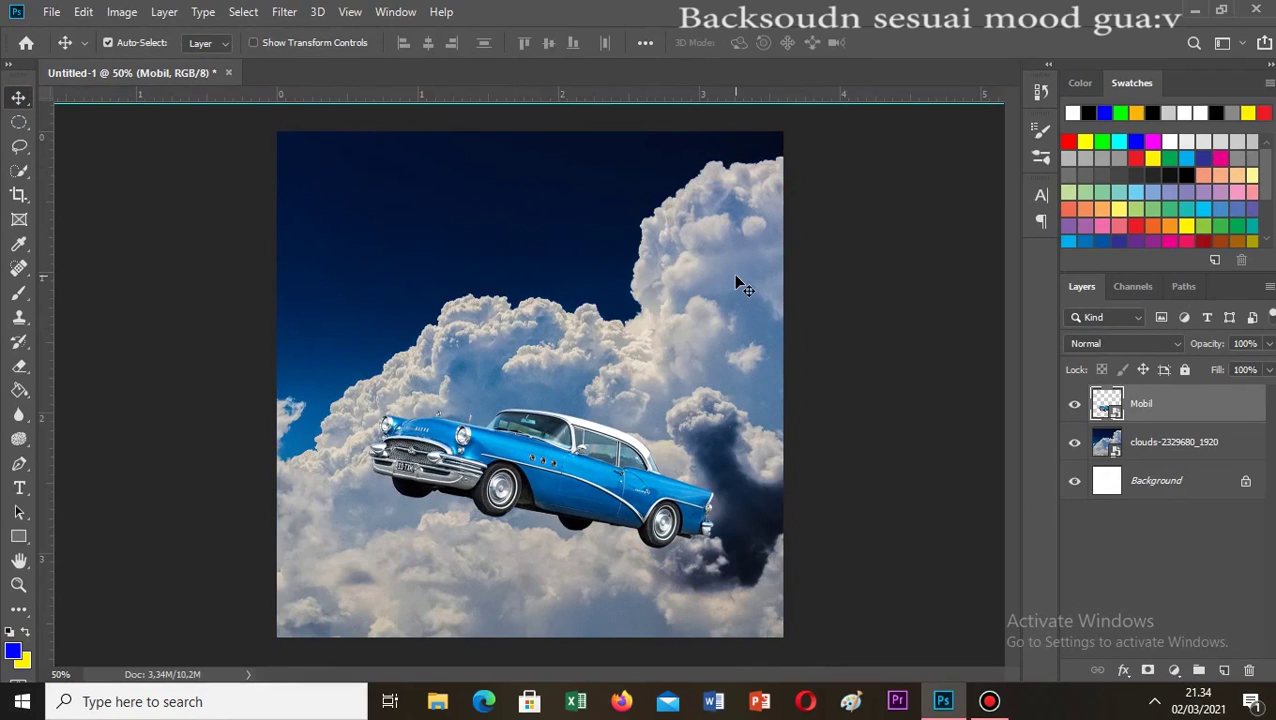
Step: Add a Curves adjustment layer clipped to the clouds layer
left_click(1177, 446)
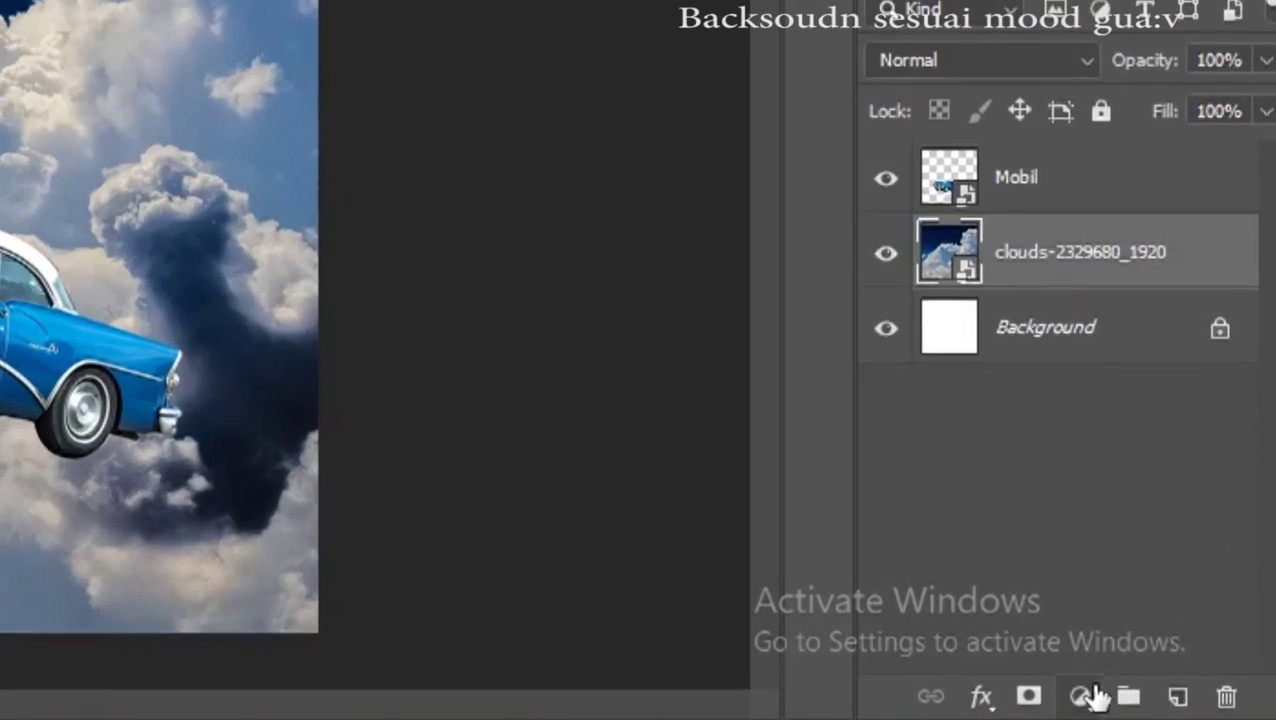
left_click(1088, 698)
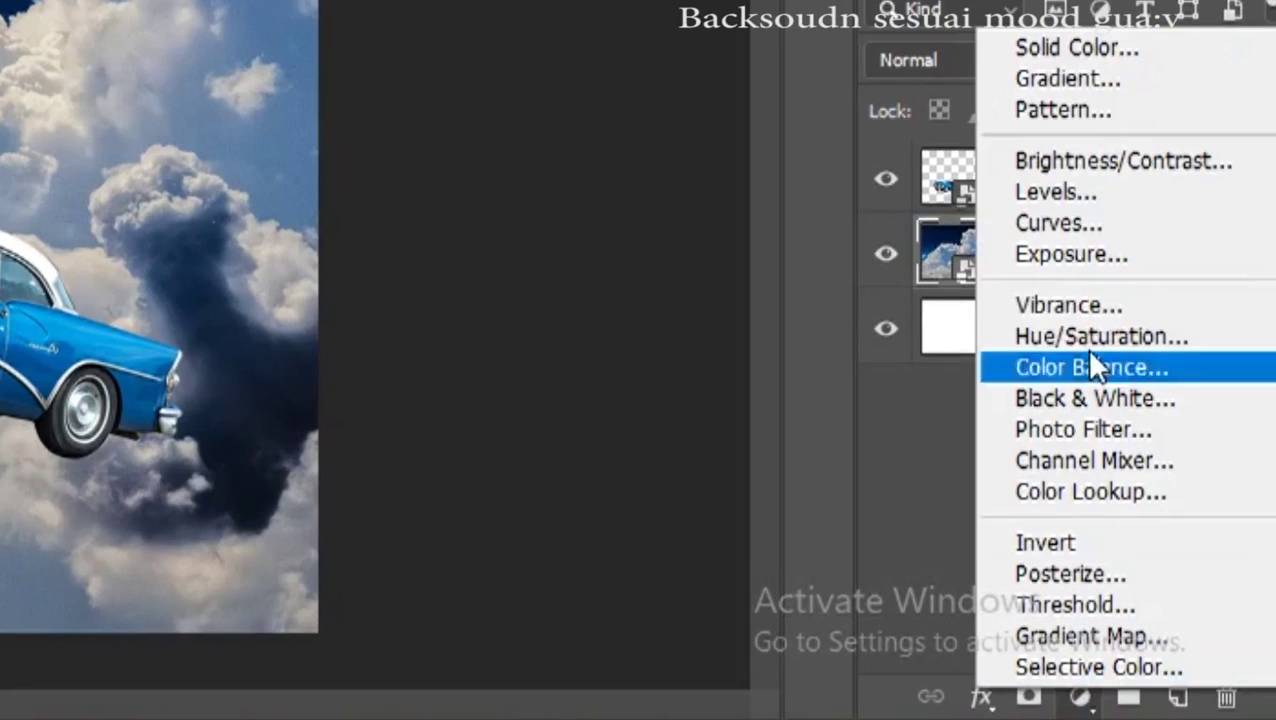
left_click(1062, 224)
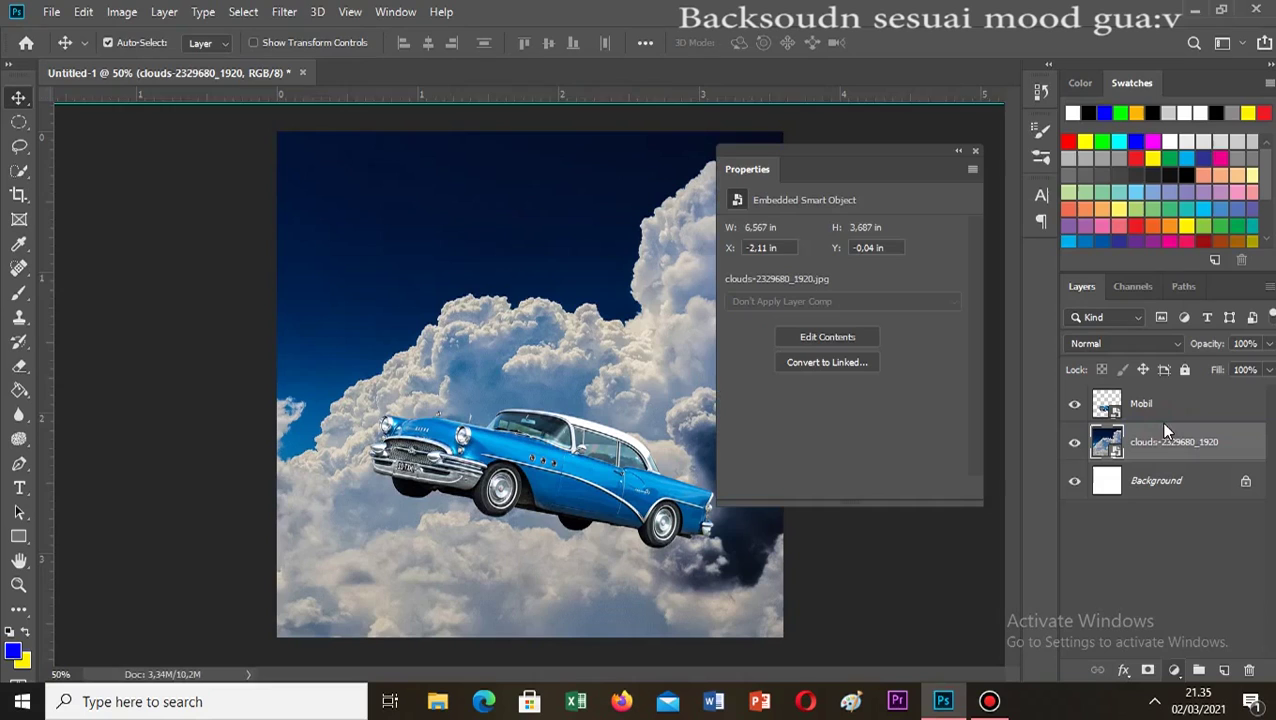
right_click(1226, 458)
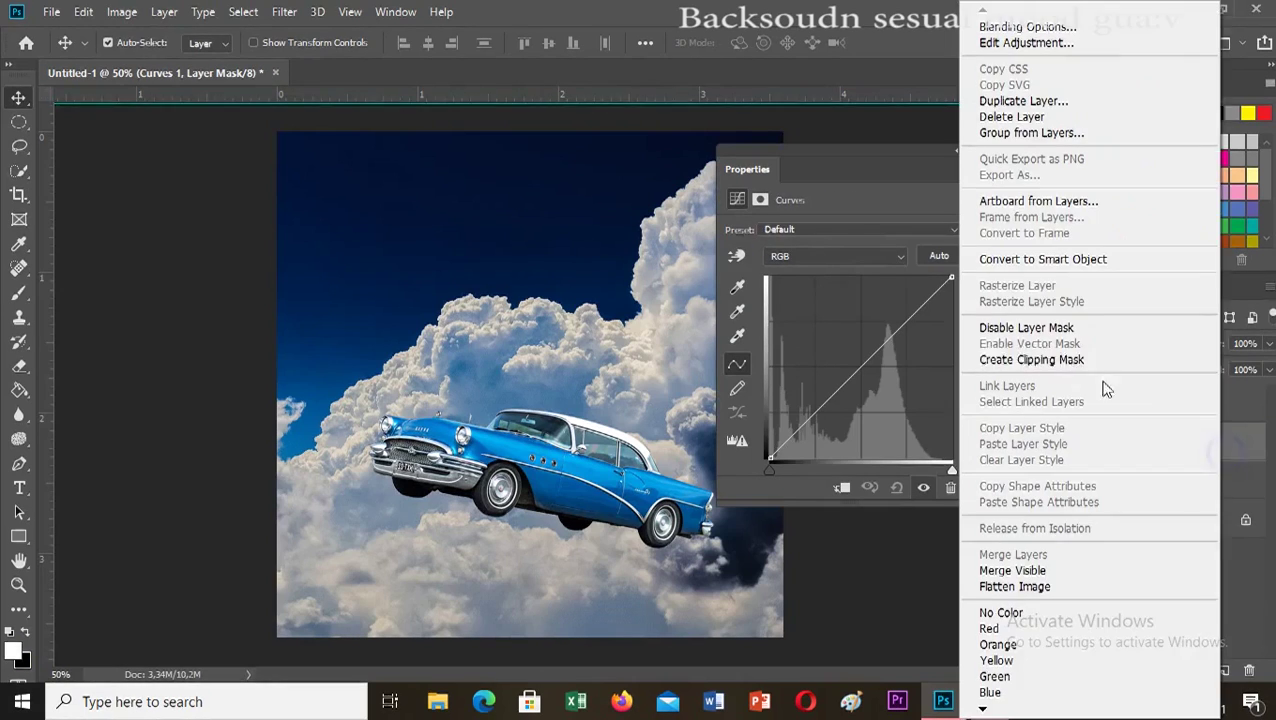
left_click(1062, 360)
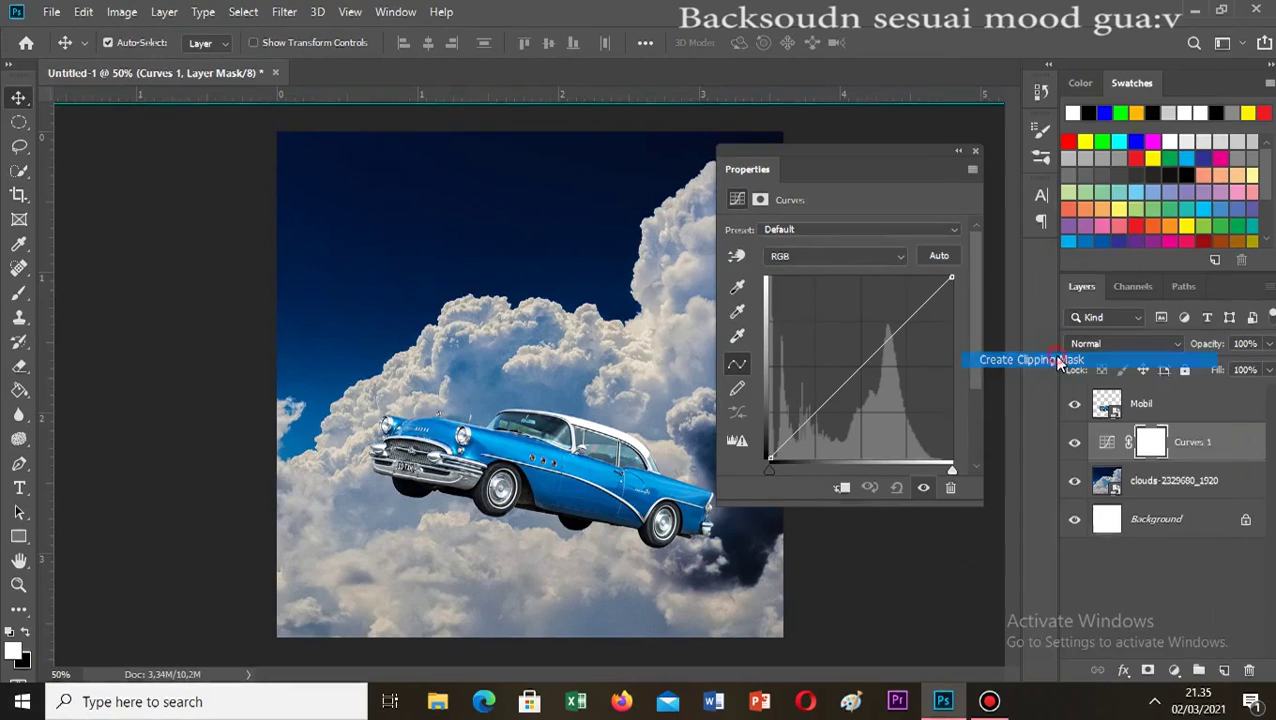
Step: Bend the Red, Blue and Green curves to tint the clouds magenta
left_click(849, 258)
left_click(843, 286)
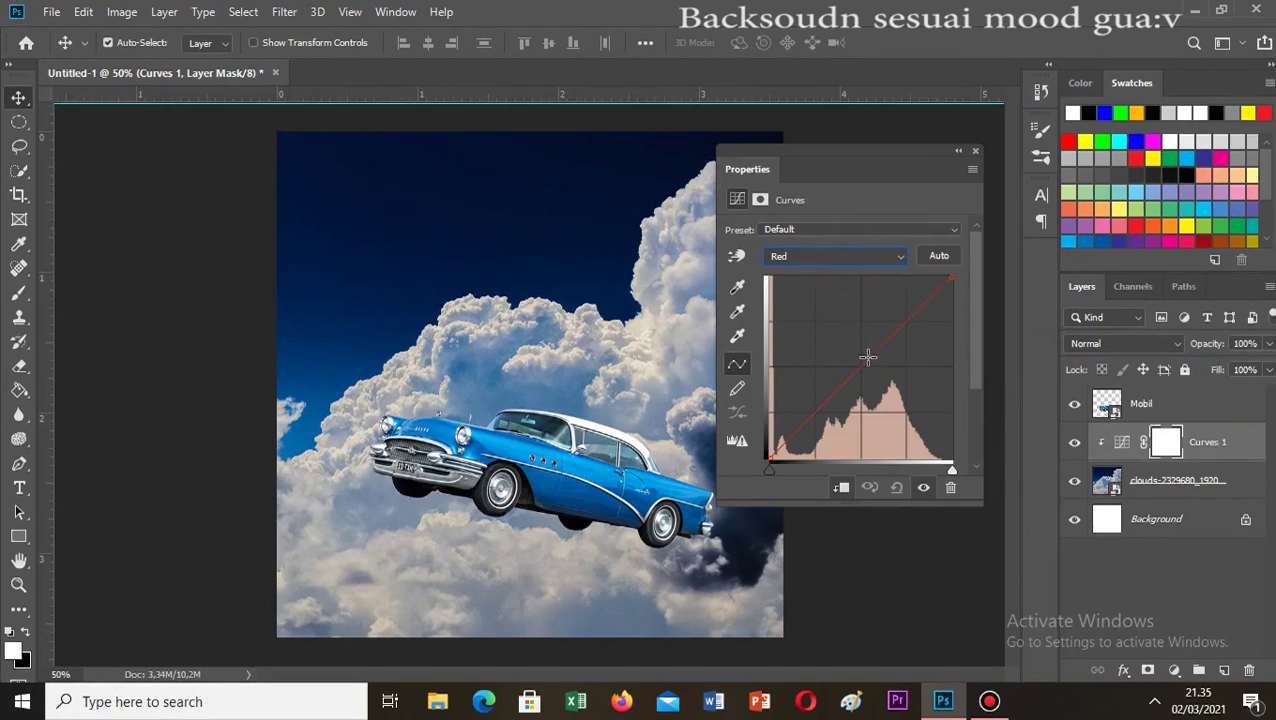
left_click_drag(867, 357, 846, 346)
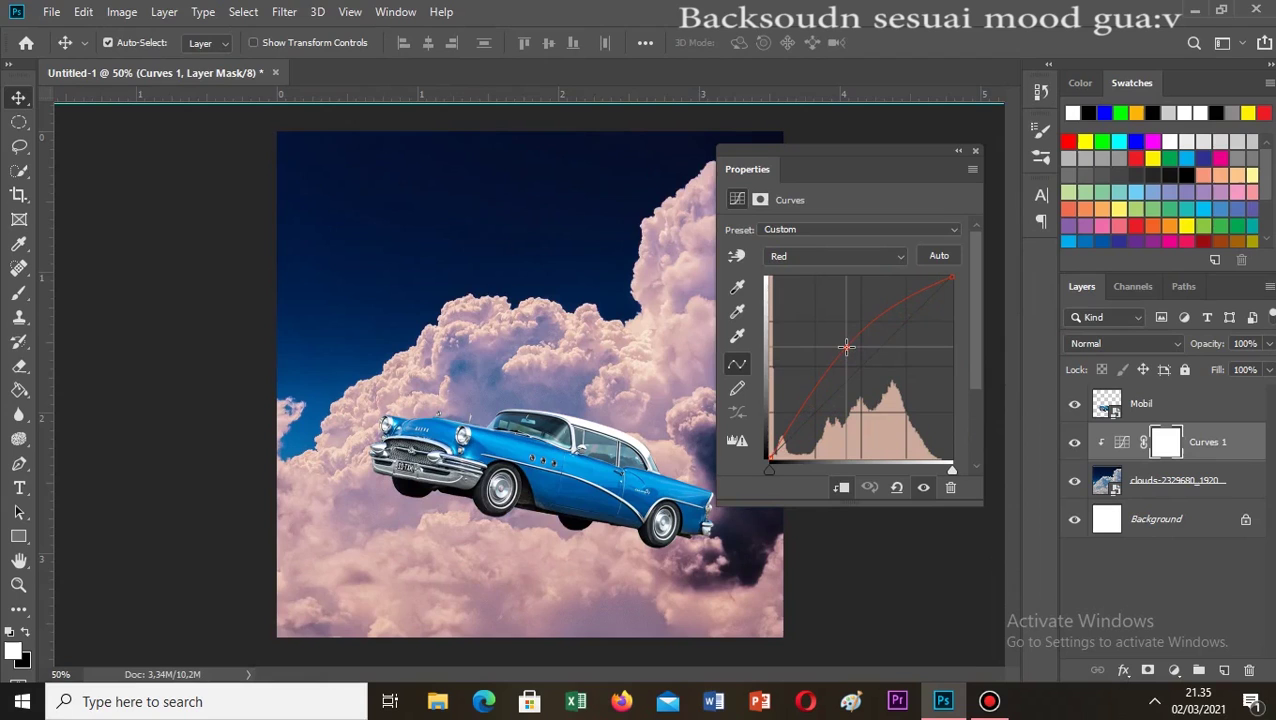
left_click(835, 256)
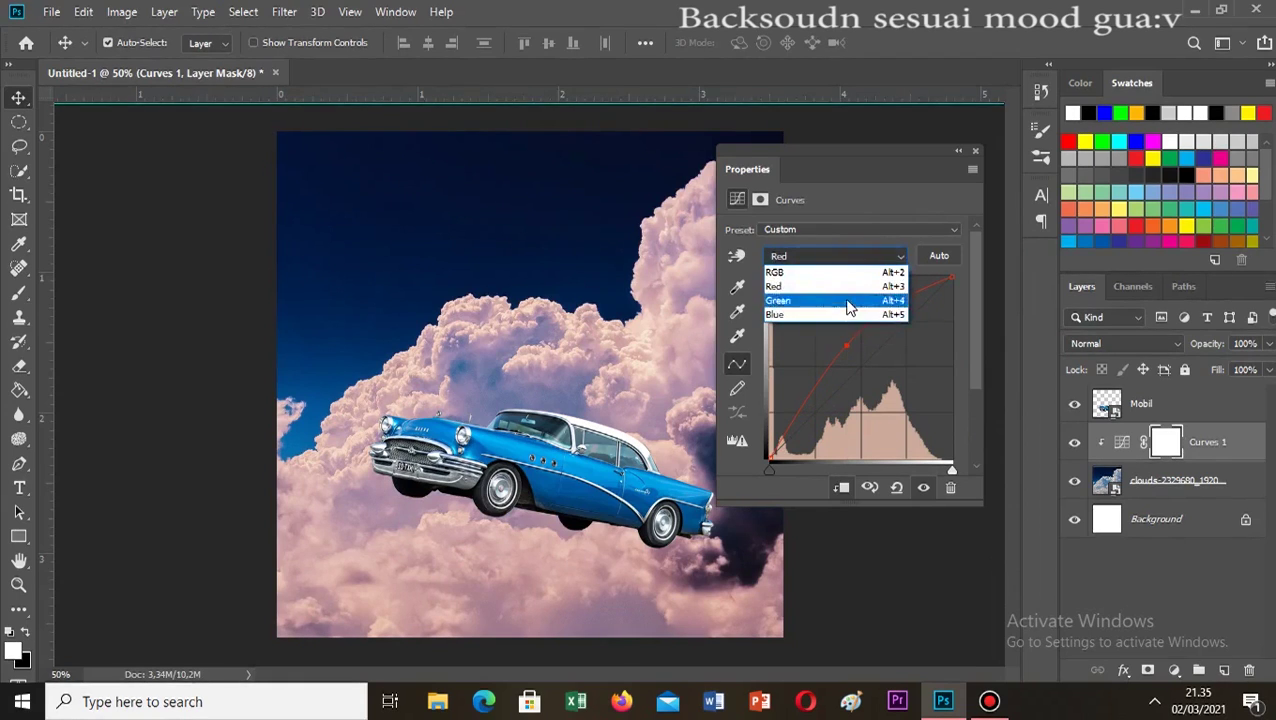
left_click(846, 310)
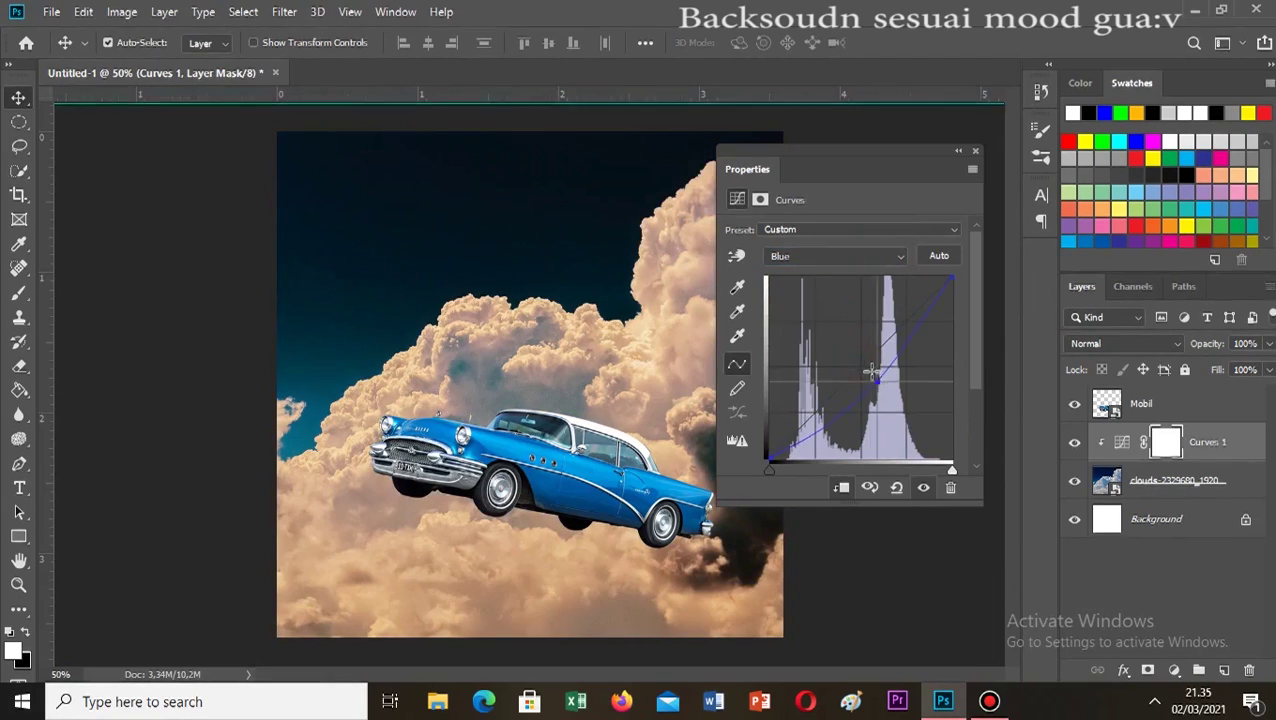
mouse_move(846, 322)
left_mouse_down()
mouse_move(864, 357)
mouse_move(846, 349)
left_mouse_up()
left_click(835, 256)
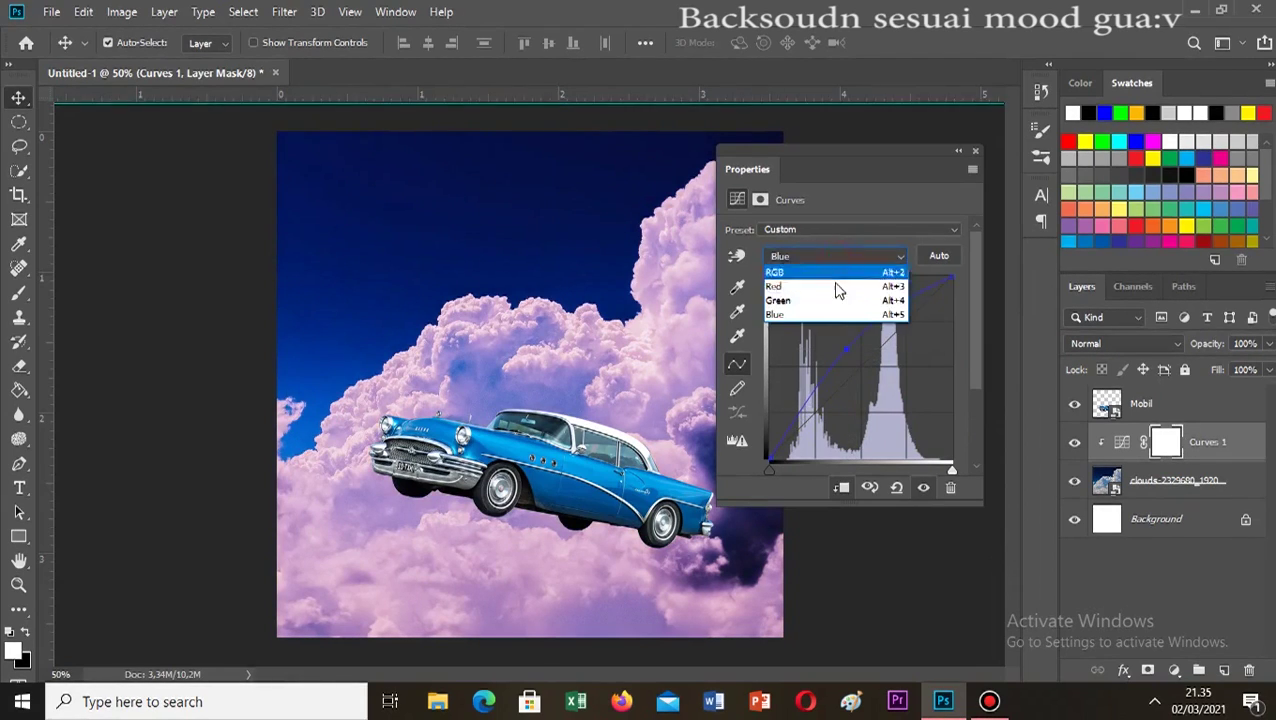
left_click(832, 300)
mouse_move(864, 381)
left_mouse_down()
mouse_move(860, 360)
mouse_move(877, 380)
left_mouse_up()
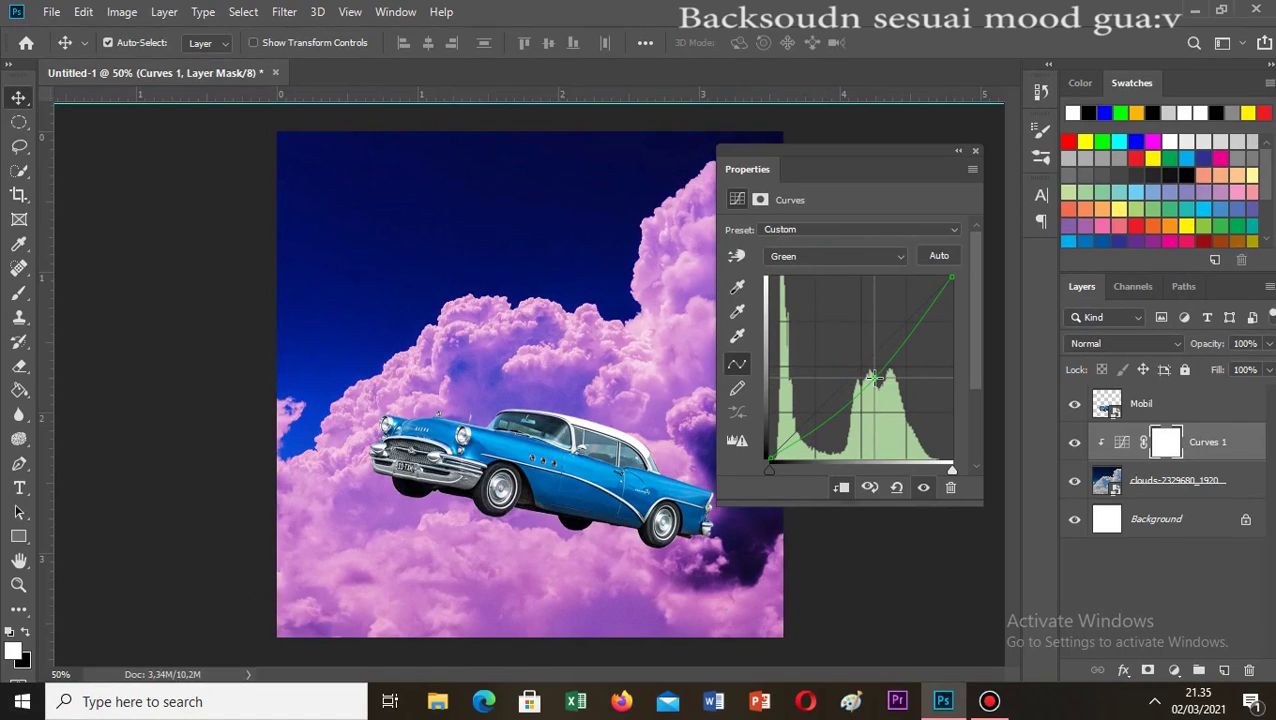
left_click_drag(873, 378, 874, 382)
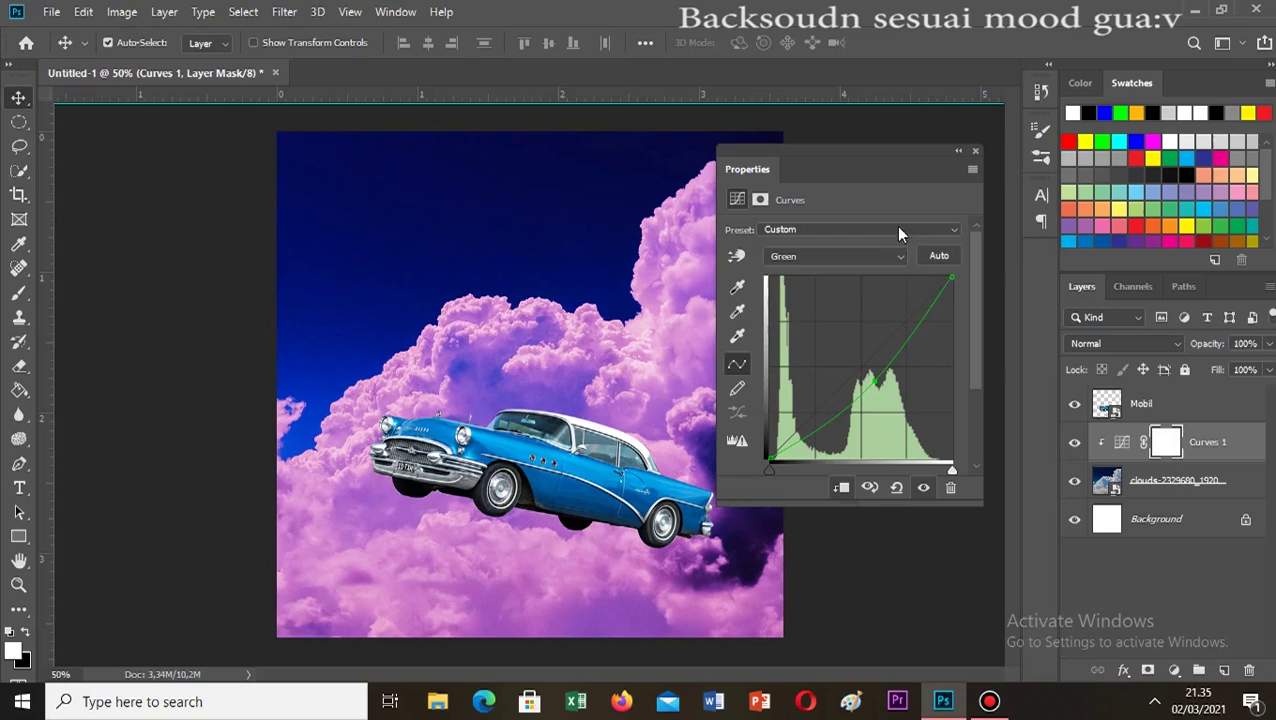
Step: Refine the Red, Green and Blue curves for pink clouds and a deep blue sky
left_click(831, 265)
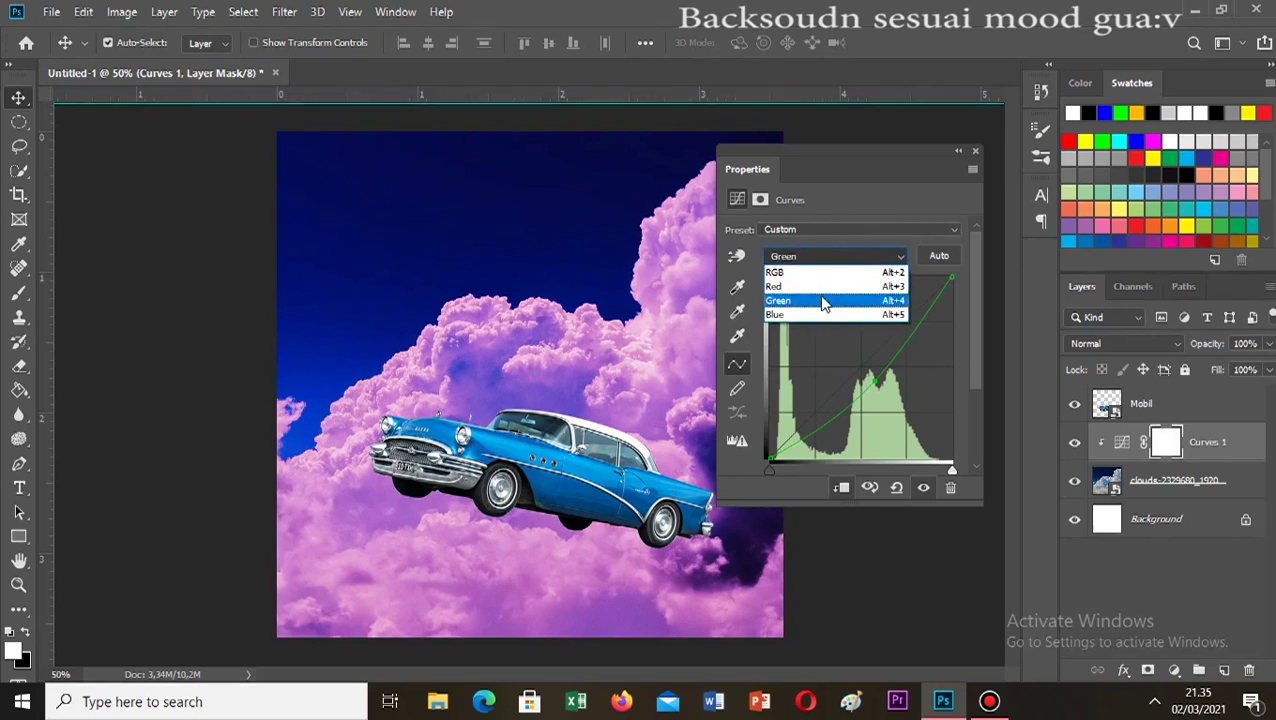
left_click_drag(840, 342, 852, 322)
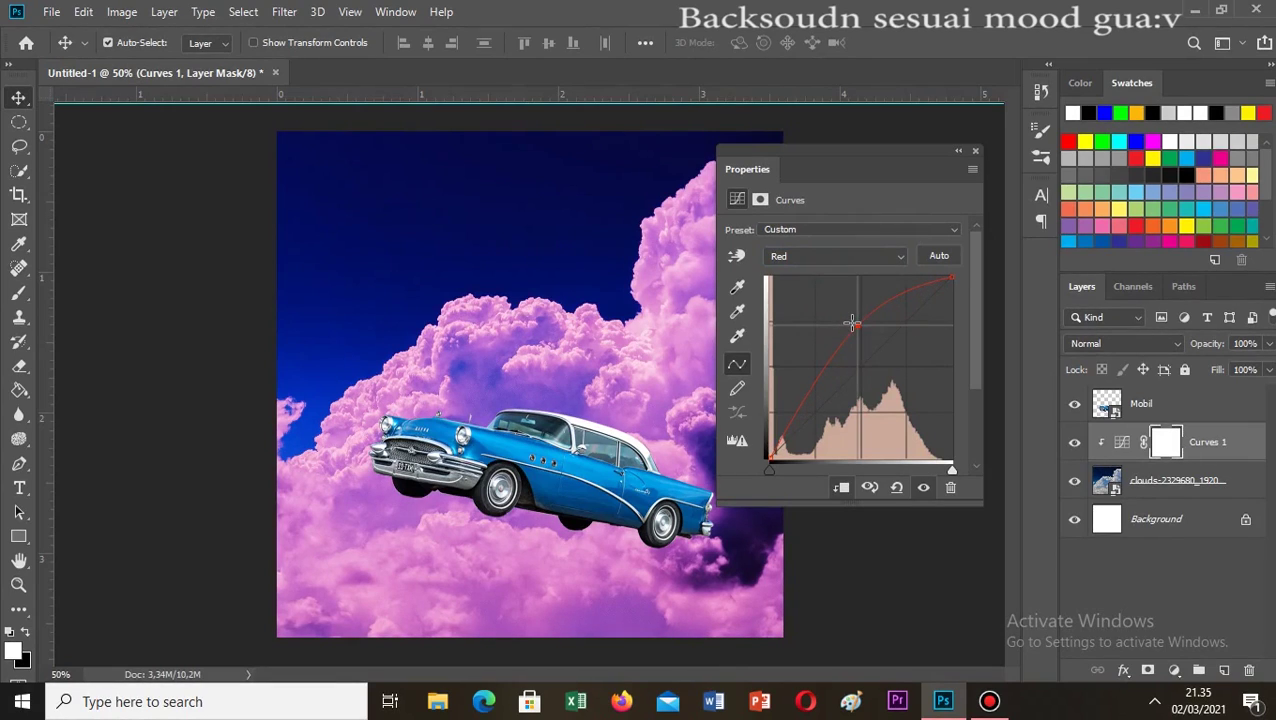
left_click(849, 257)
left_click(834, 301)
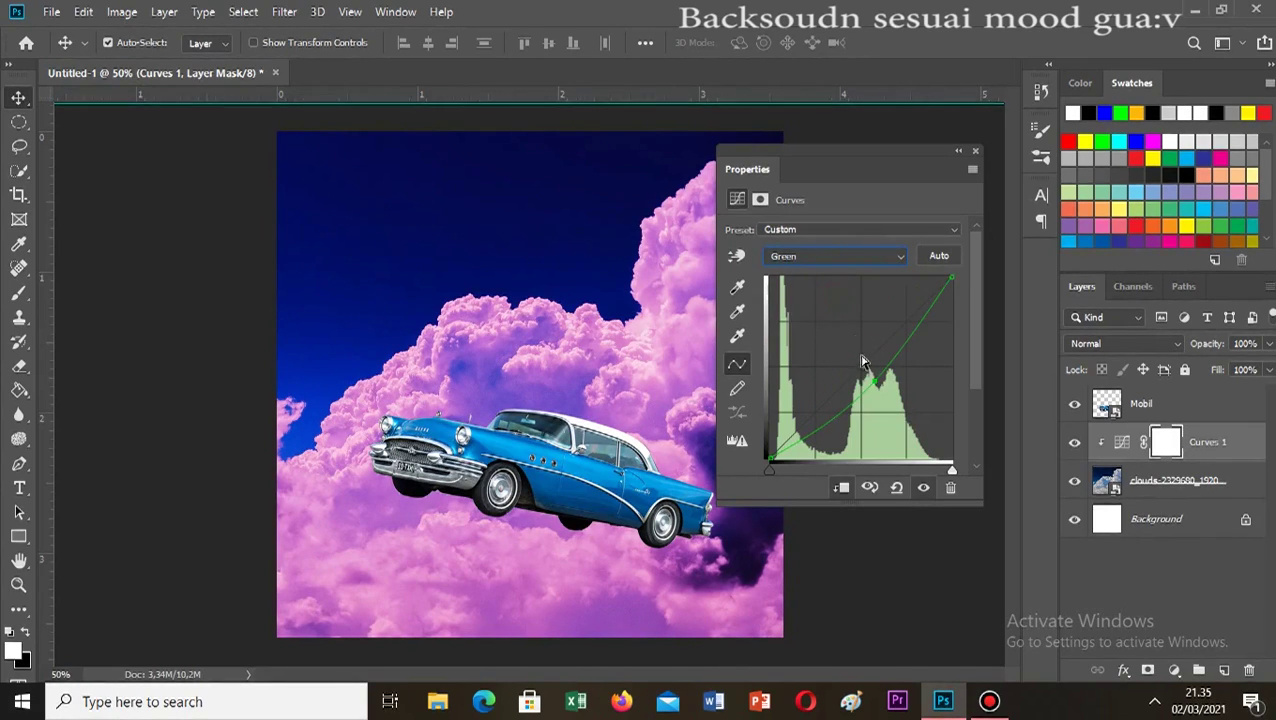
left_click_drag(873, 383, 873, 386)
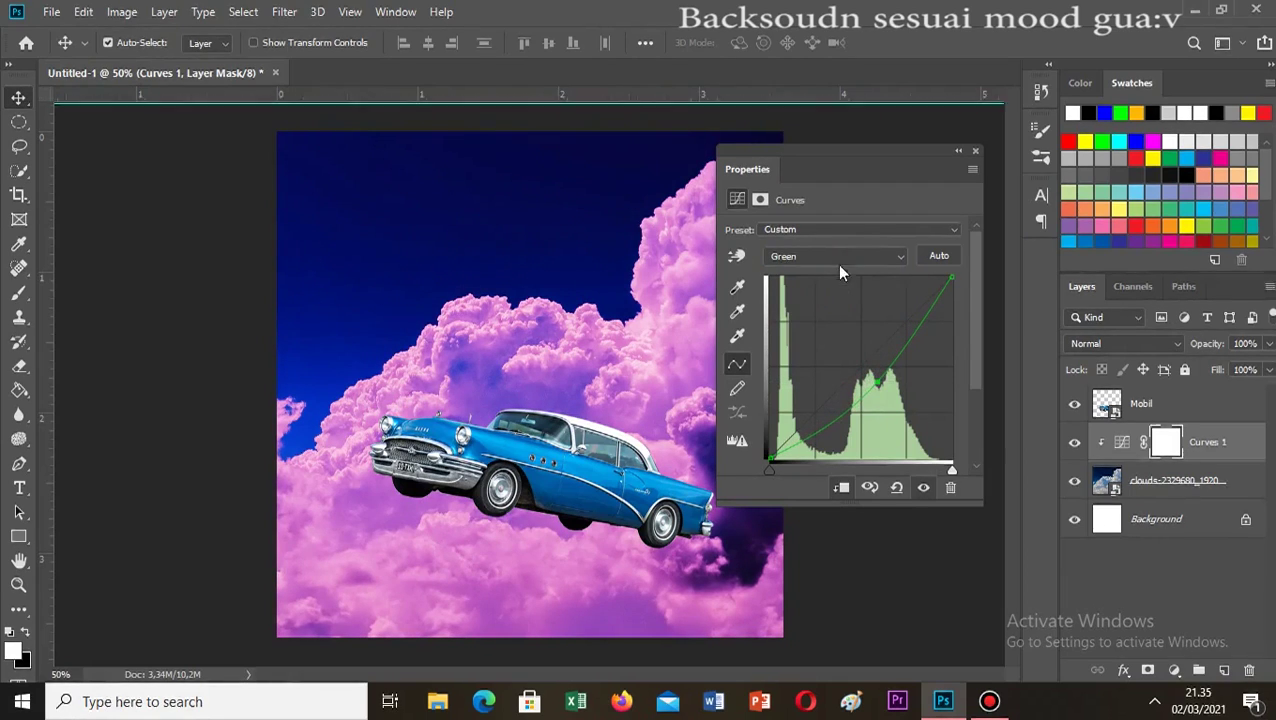
left_click(840, 257)
left_click(835, 312)
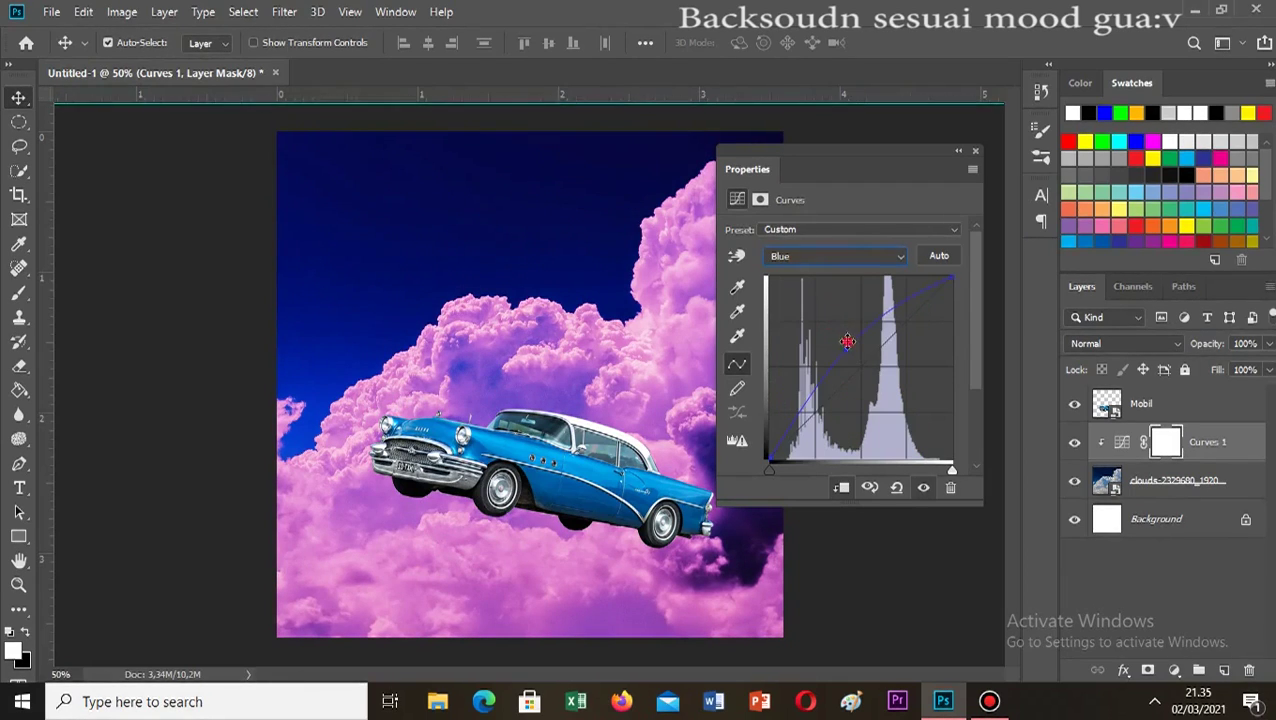
mouse_move(847, 342)
left_mouse_down()
mouse_move(836, 355)
mouse_move(853, 327)
left_mouse_up()
left_click(975, 152)
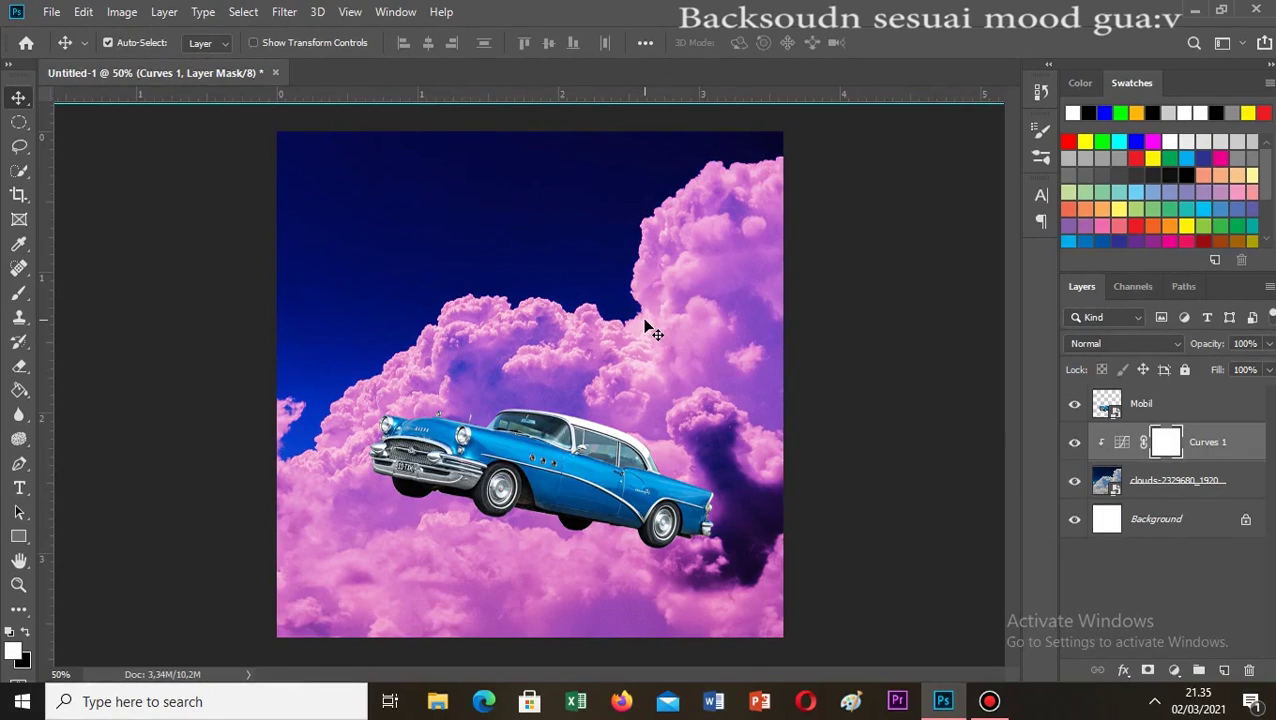
left_click_drag(583, 480, 588, 482)
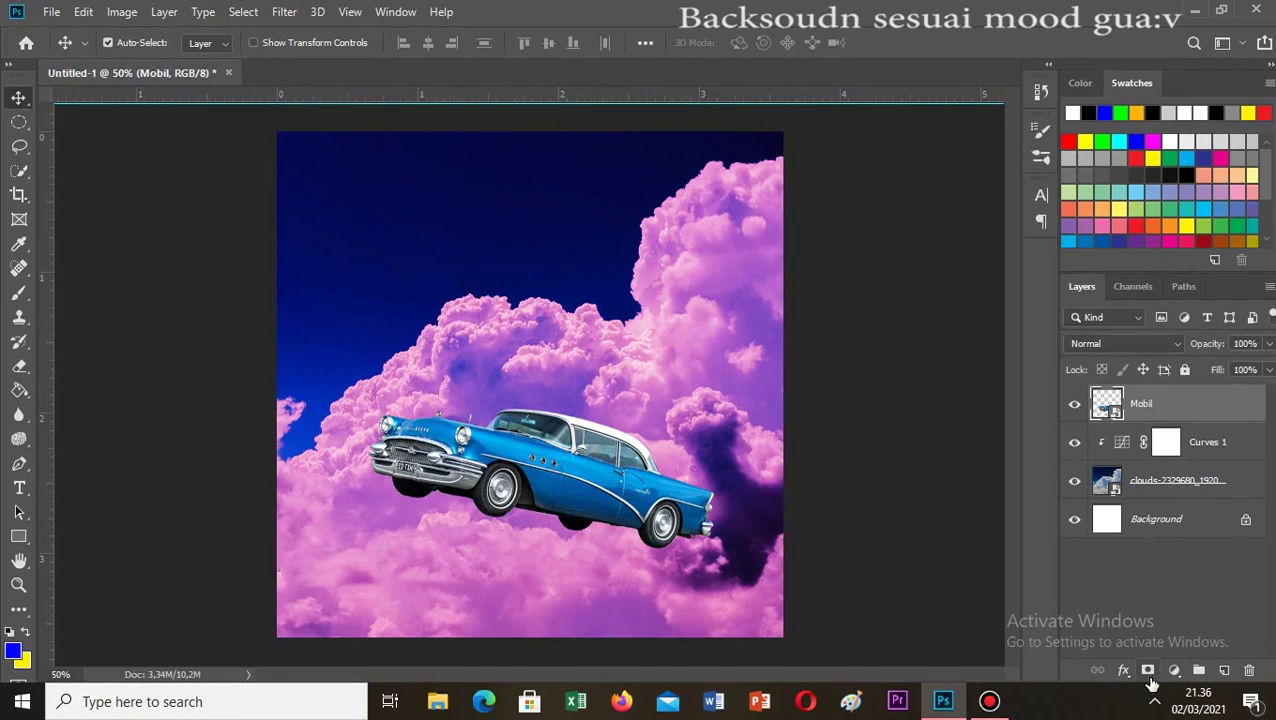
Step: Add a white layer mask to the Mobil layer and make black the foreground colour
left_click(1147, 670)
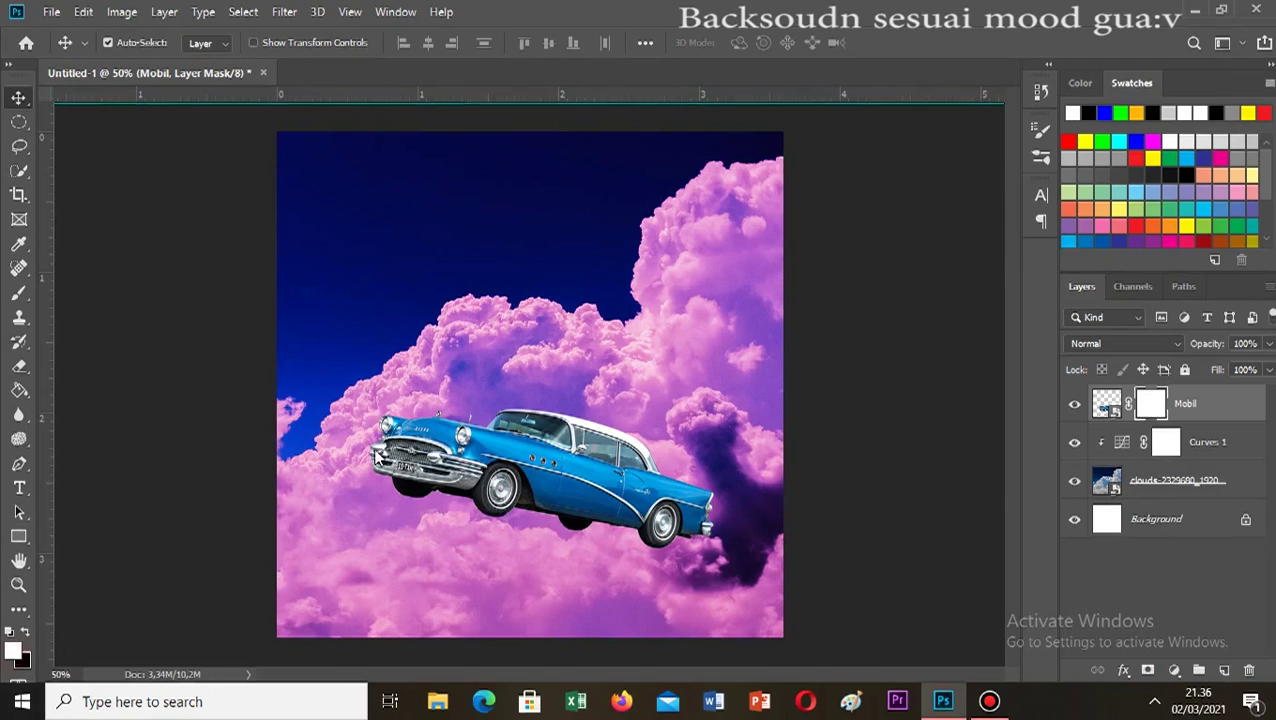
left_click(13, 651)
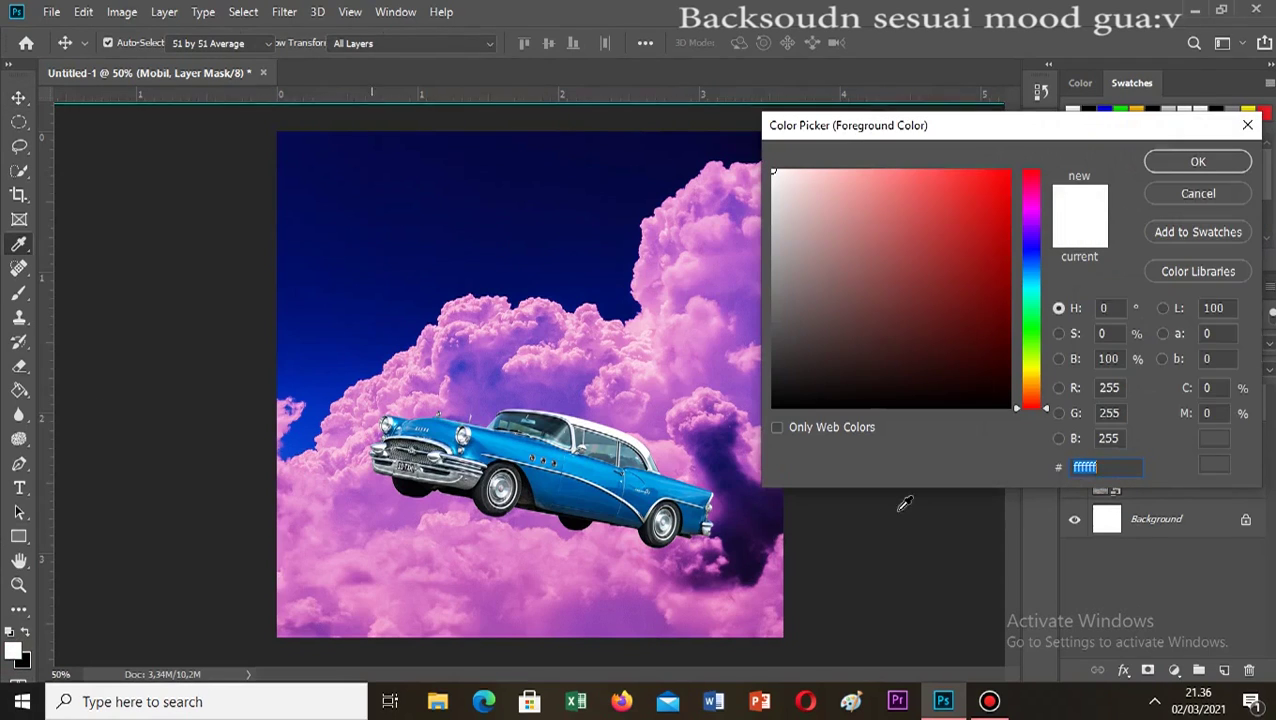
left_click(1212, 162)
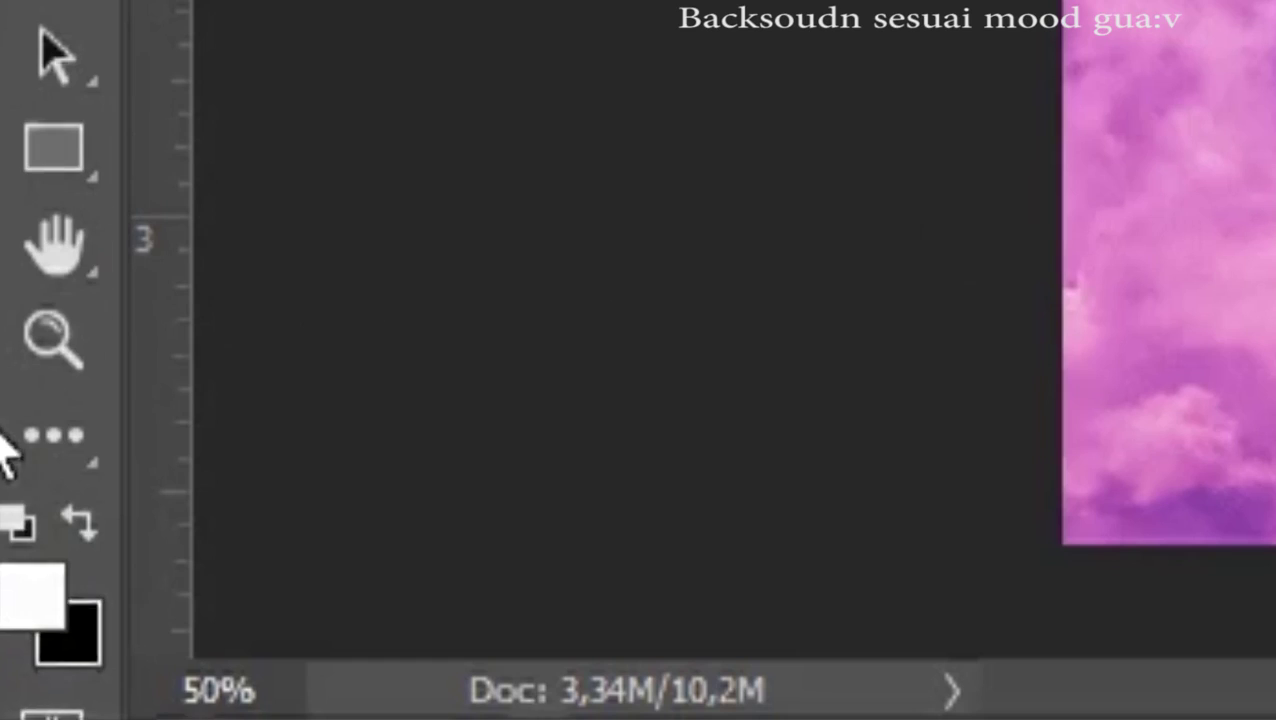
left_click(80, 516)
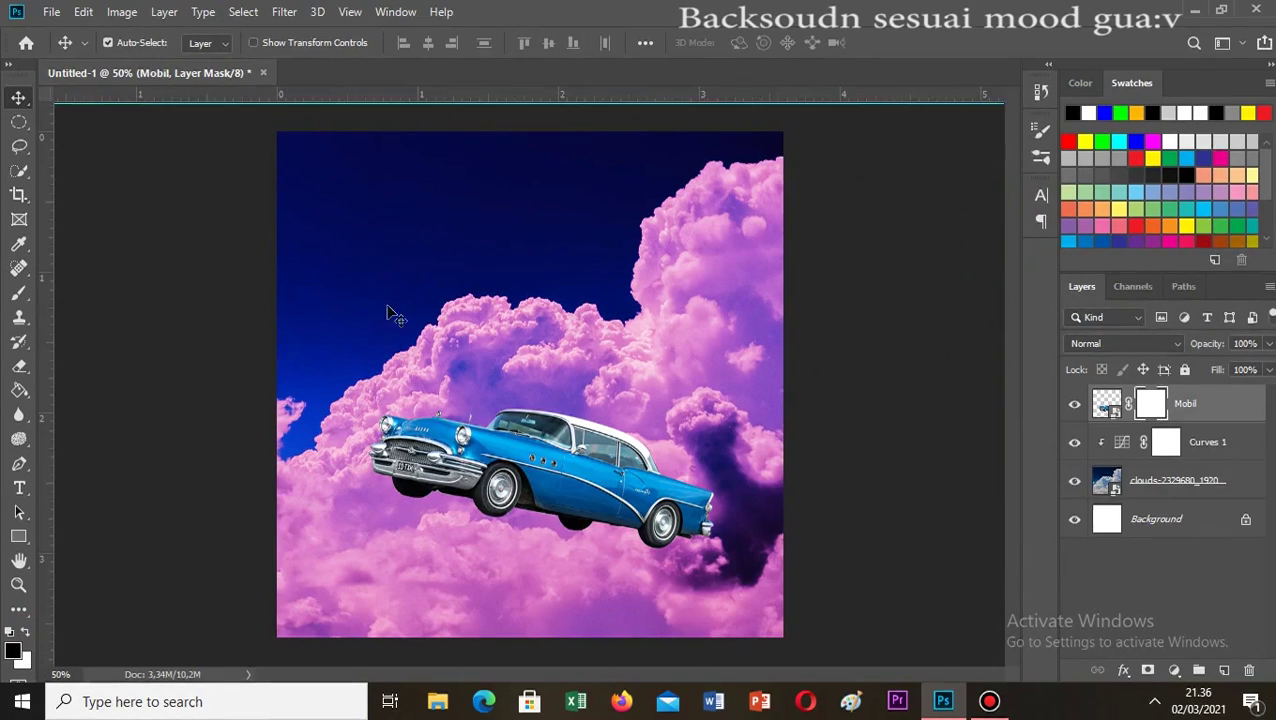
Step: Paint soft black strokes on the Mobil mask over the rear wheel, underside and bumper
left_click(18, 292)
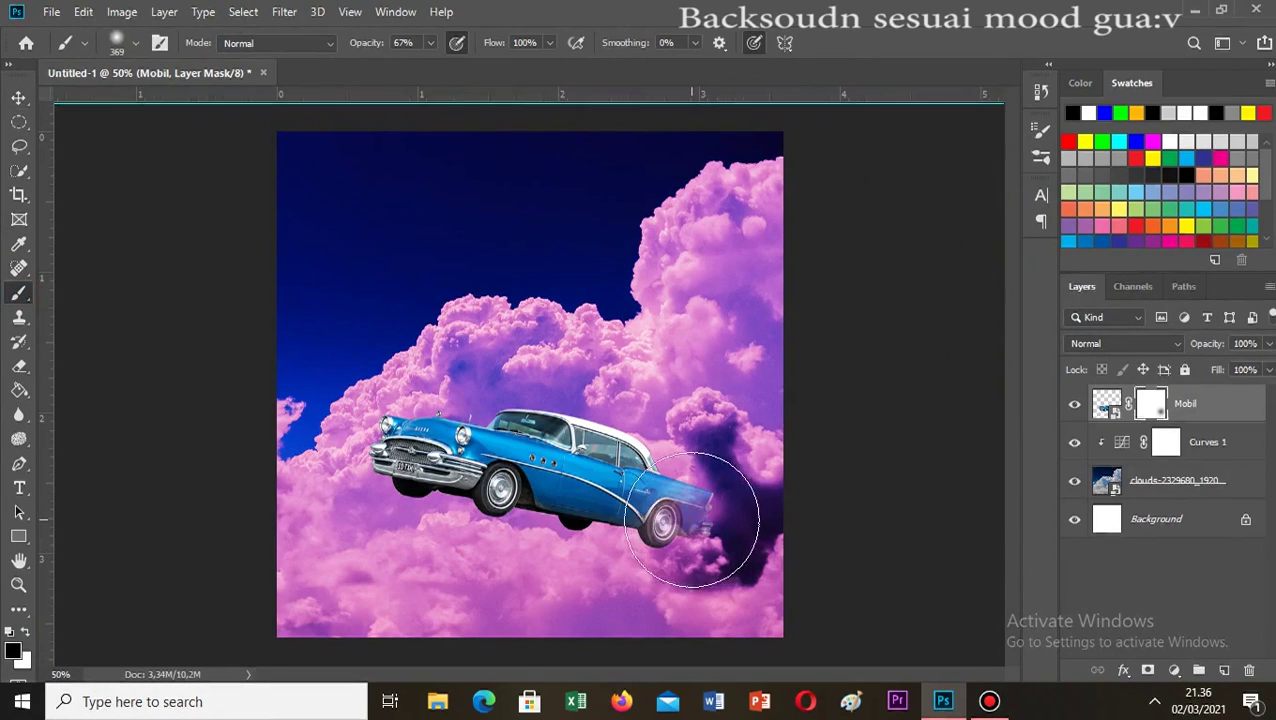
left_click_drag(692, 520, 615, 560)
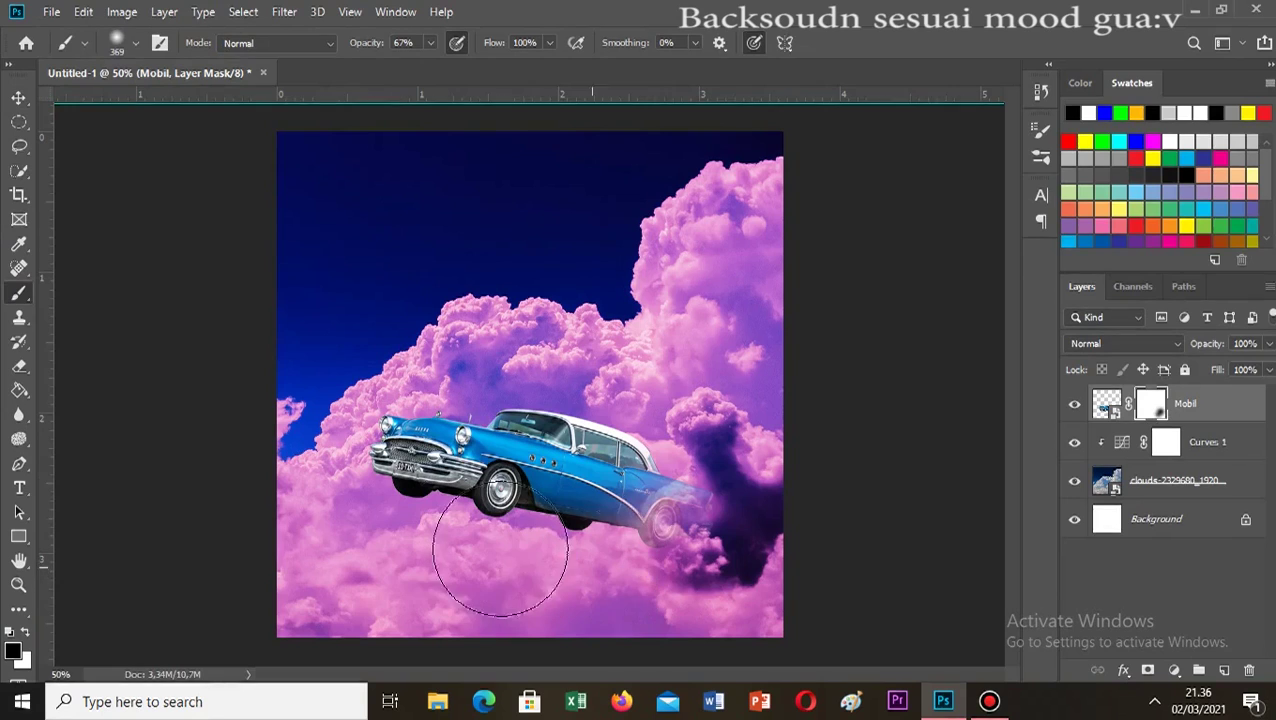
left_click_drag(500, 550, 333, 432)
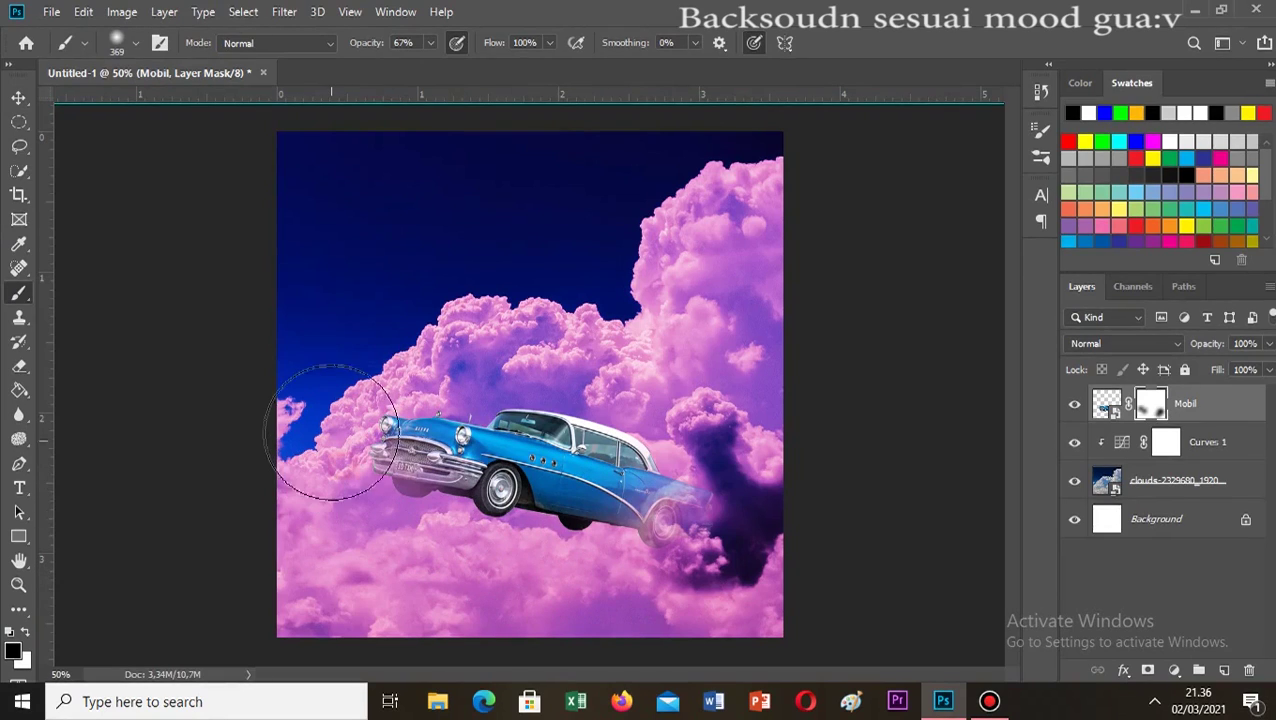
left_click_drag(356, 498, 427, 527)
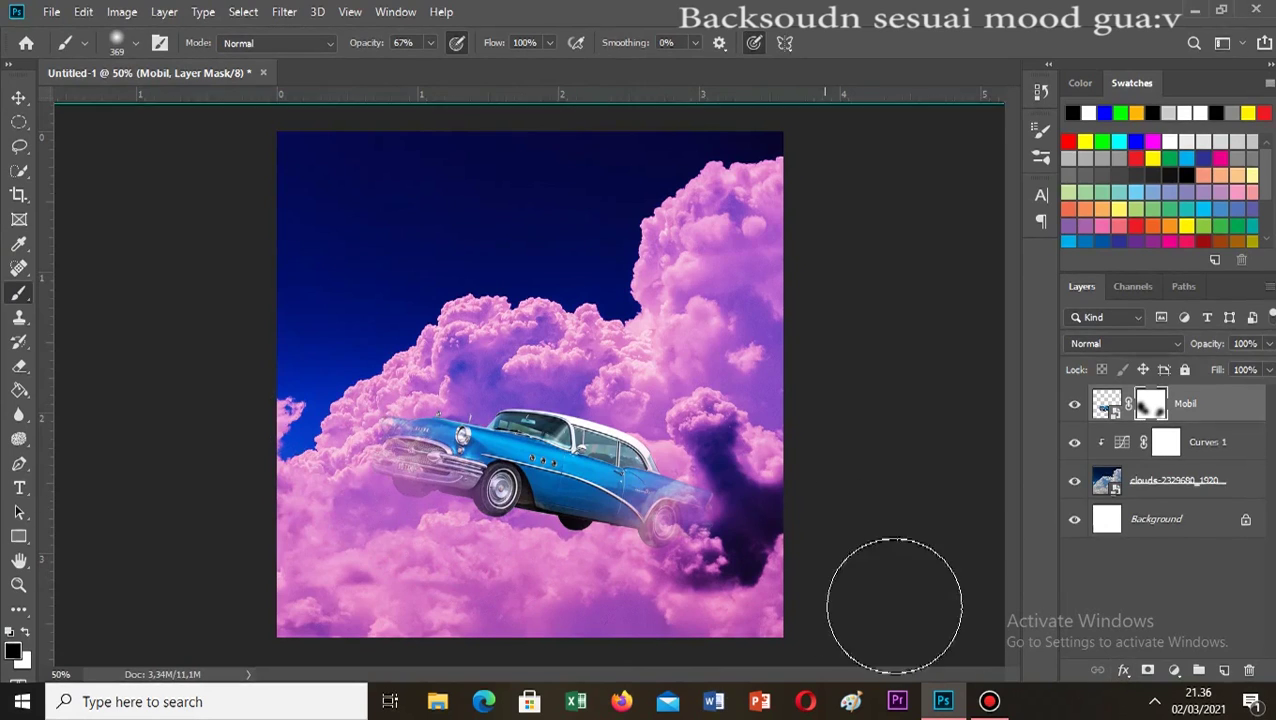
Step: Undo the mask strokes and mask, then give the Mobil layer a fresh white mask
key("ctrl+z")
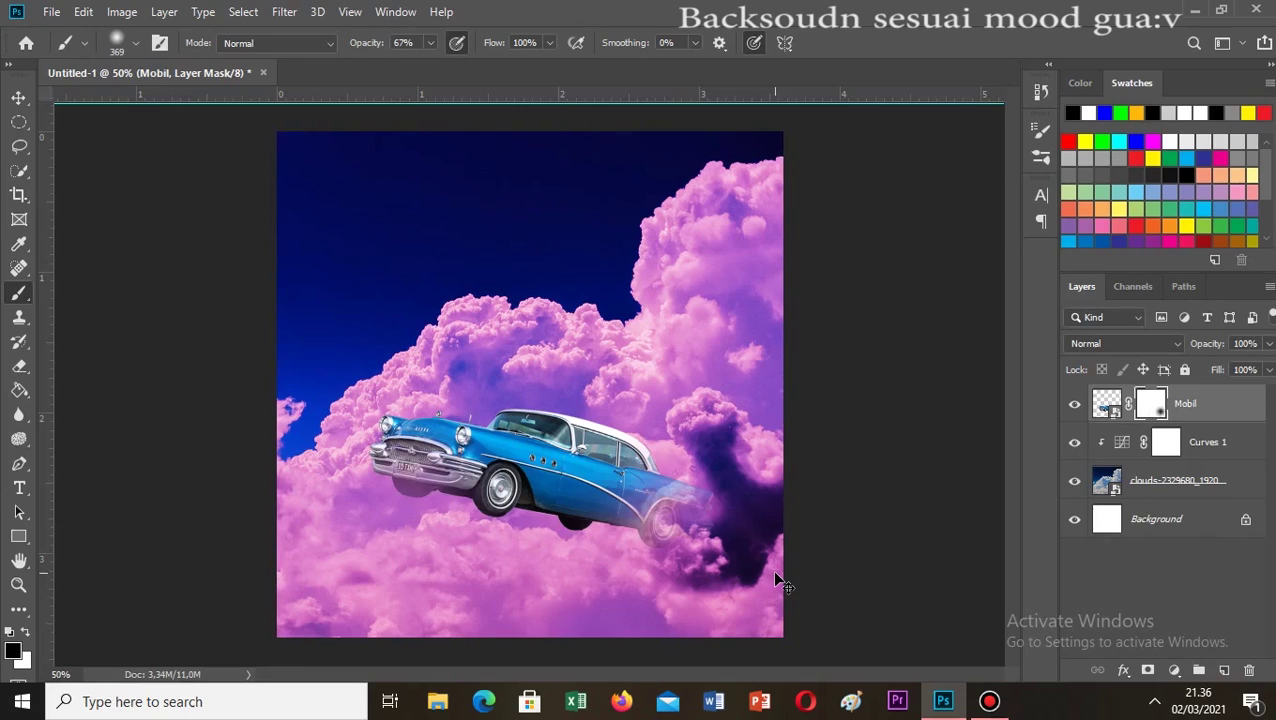
key("ctrl+z")
key("ctrl+z")
key("ctrl+z")
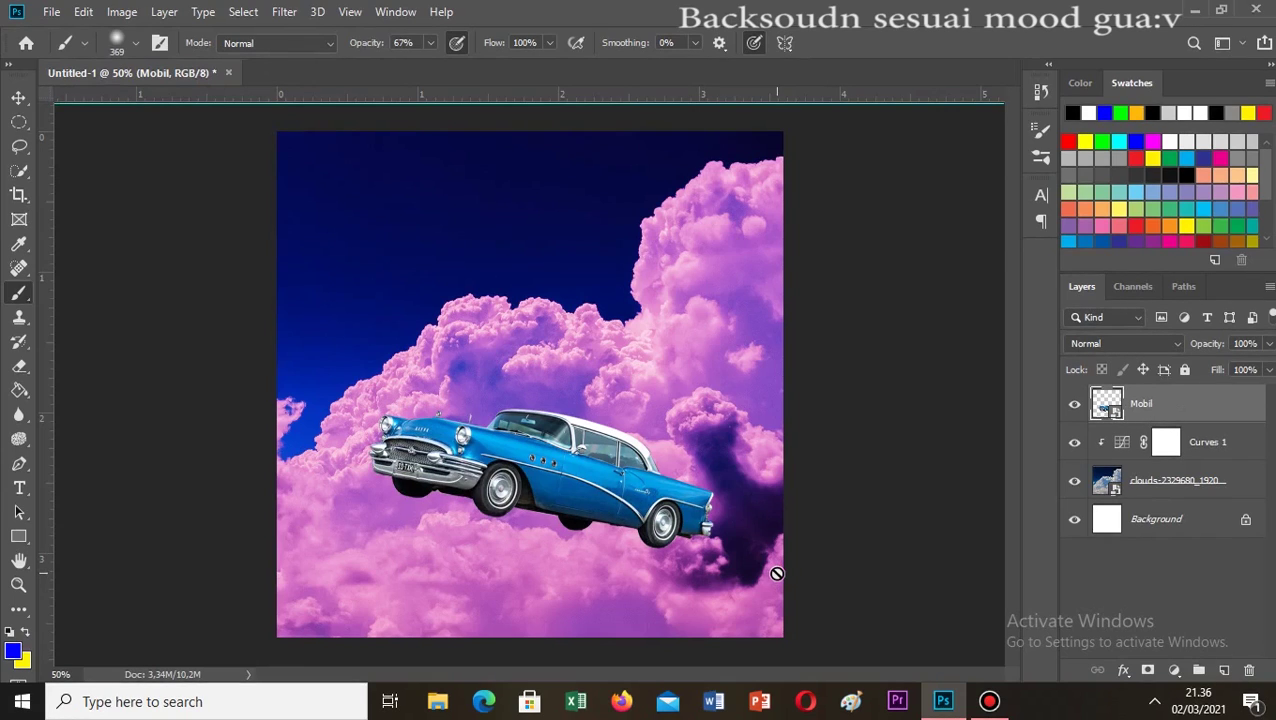
left_click(1147, 670)
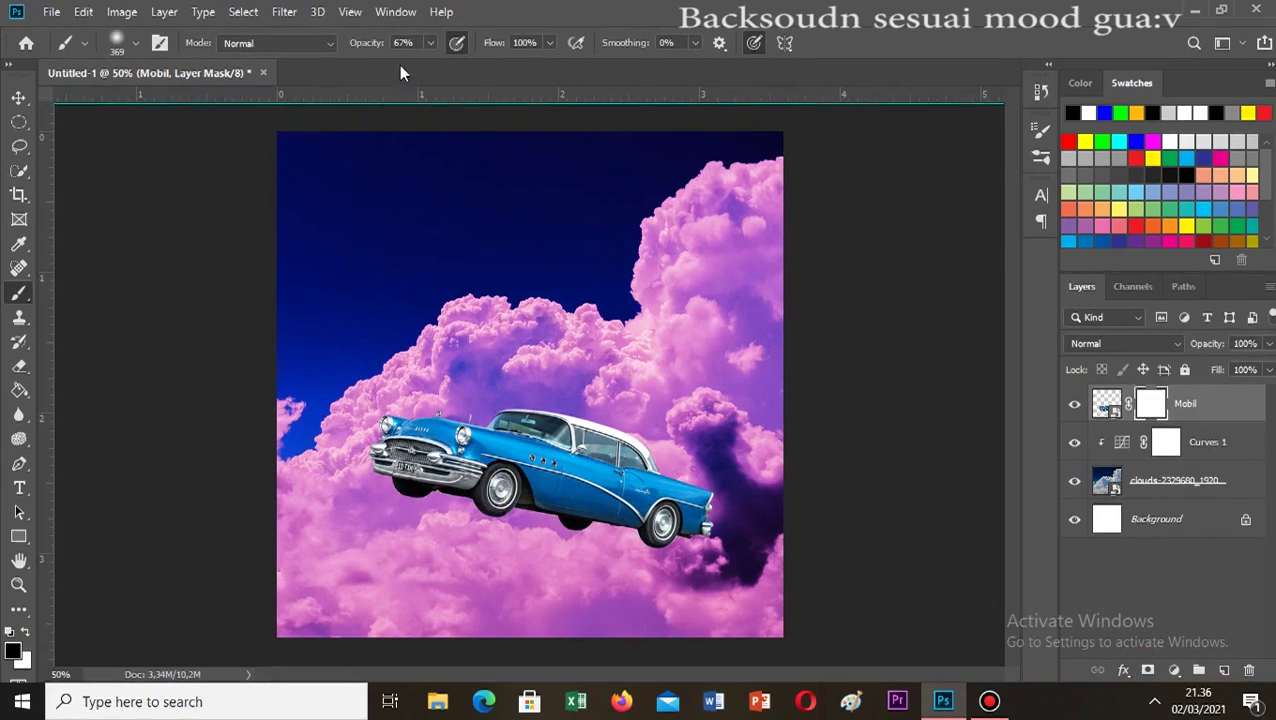
left_click(430, 43)
Step: At 10% brush opacity, fade the smoke and front bumper area, then nudge the car down
left_click_drag(397, 61, 379, 64)
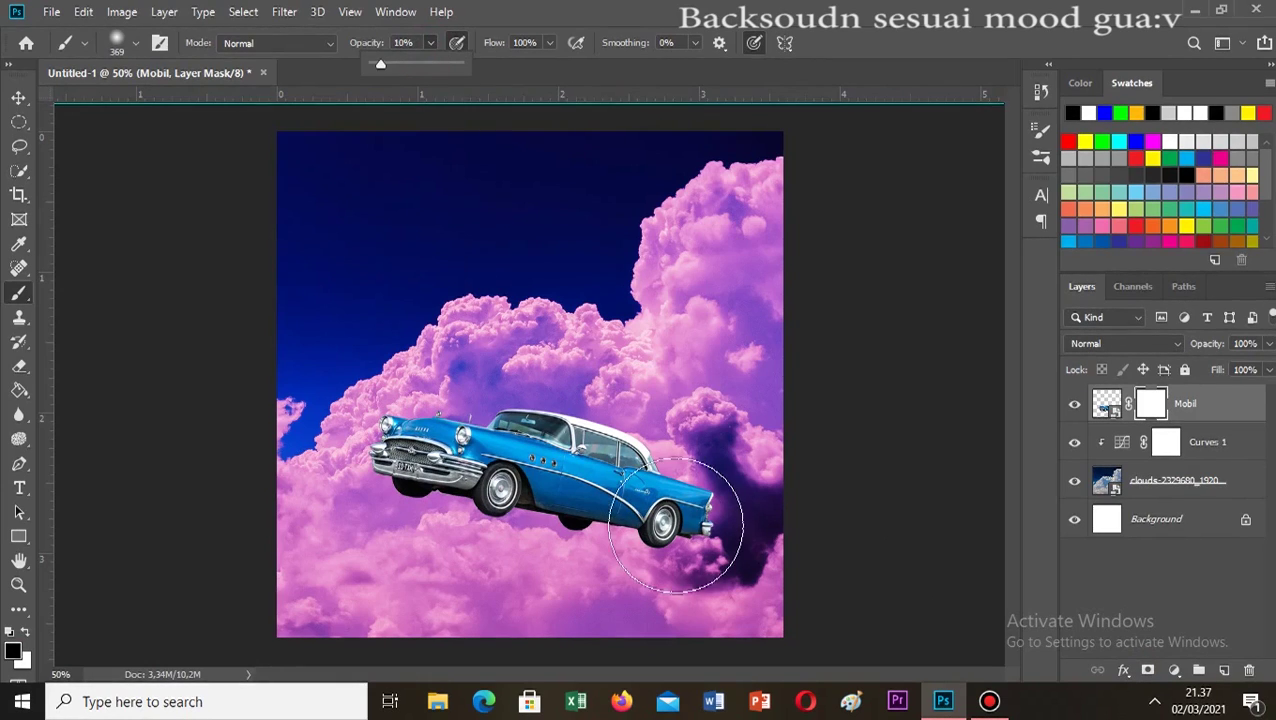
mouse_move(700, 524)
left_mouse_down()
mouse_move(670, 570)
mouse_move(692, 546)
mouse_move(623, 568)
left_mouse_up()
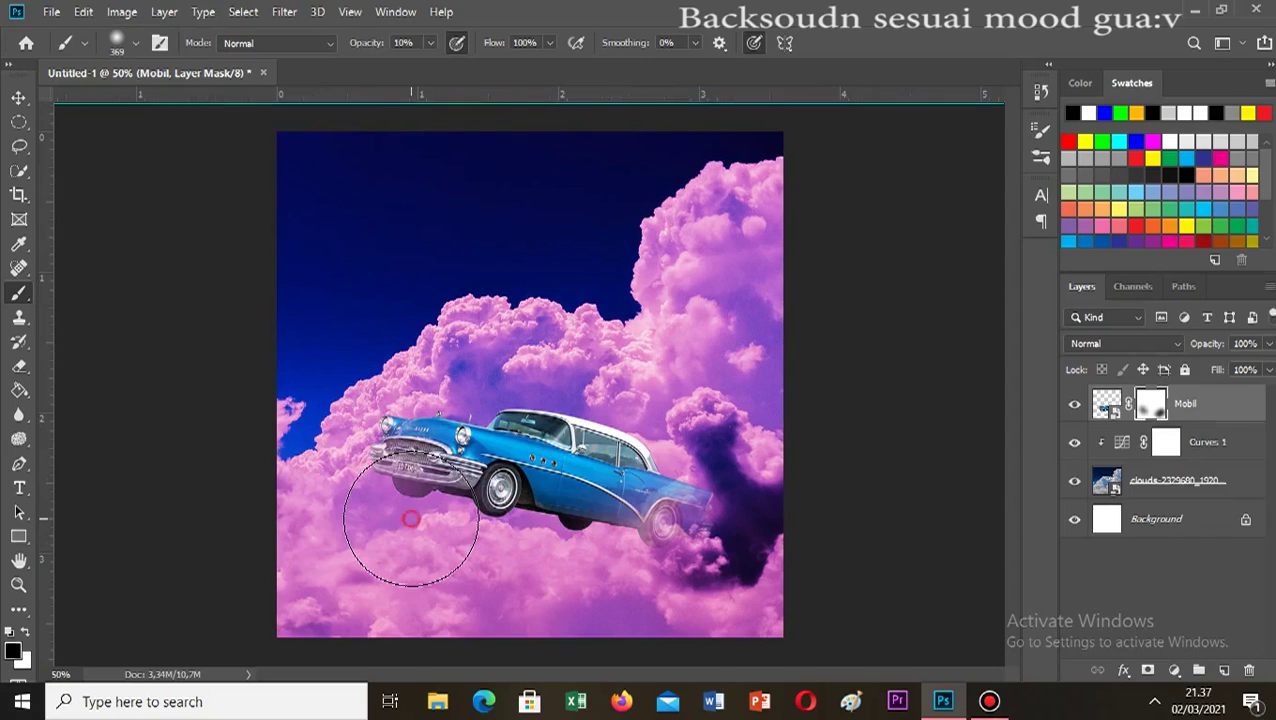
left_click_drag(389, 507, 396, 526)
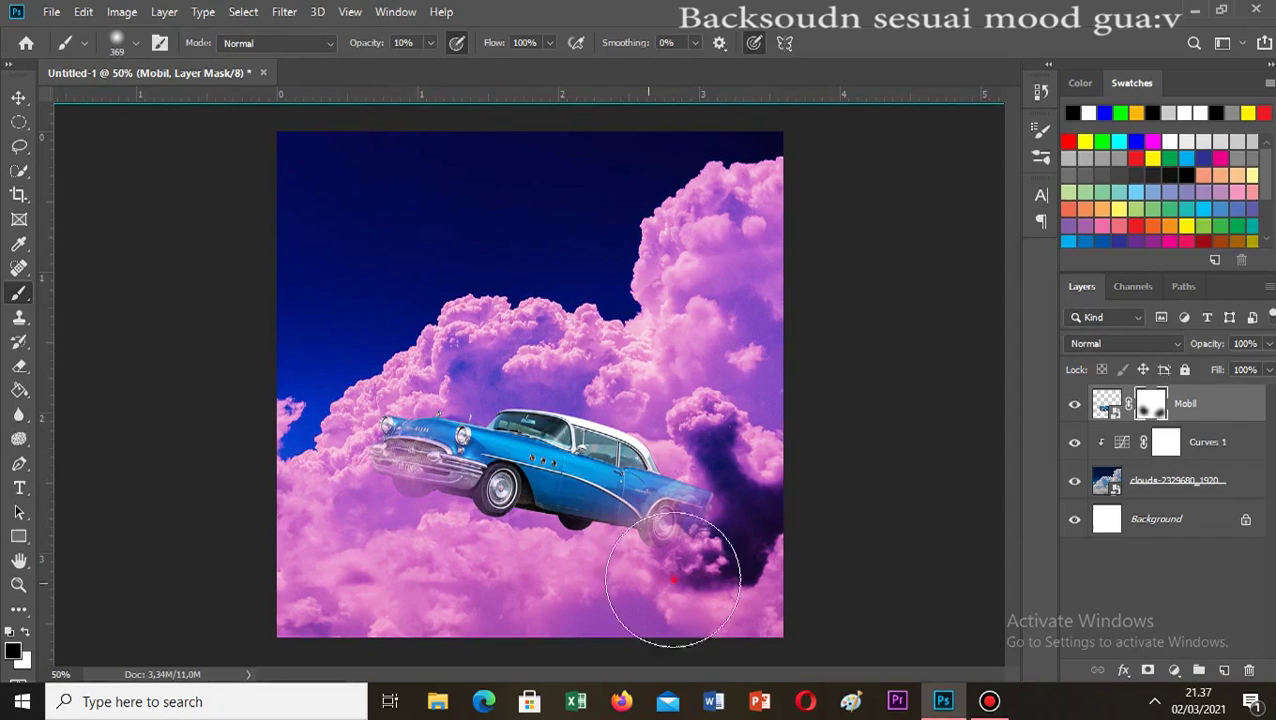
left_click(19, 97)
left_click(535, 462)
left_click_drag(535, 462, 540, 482)
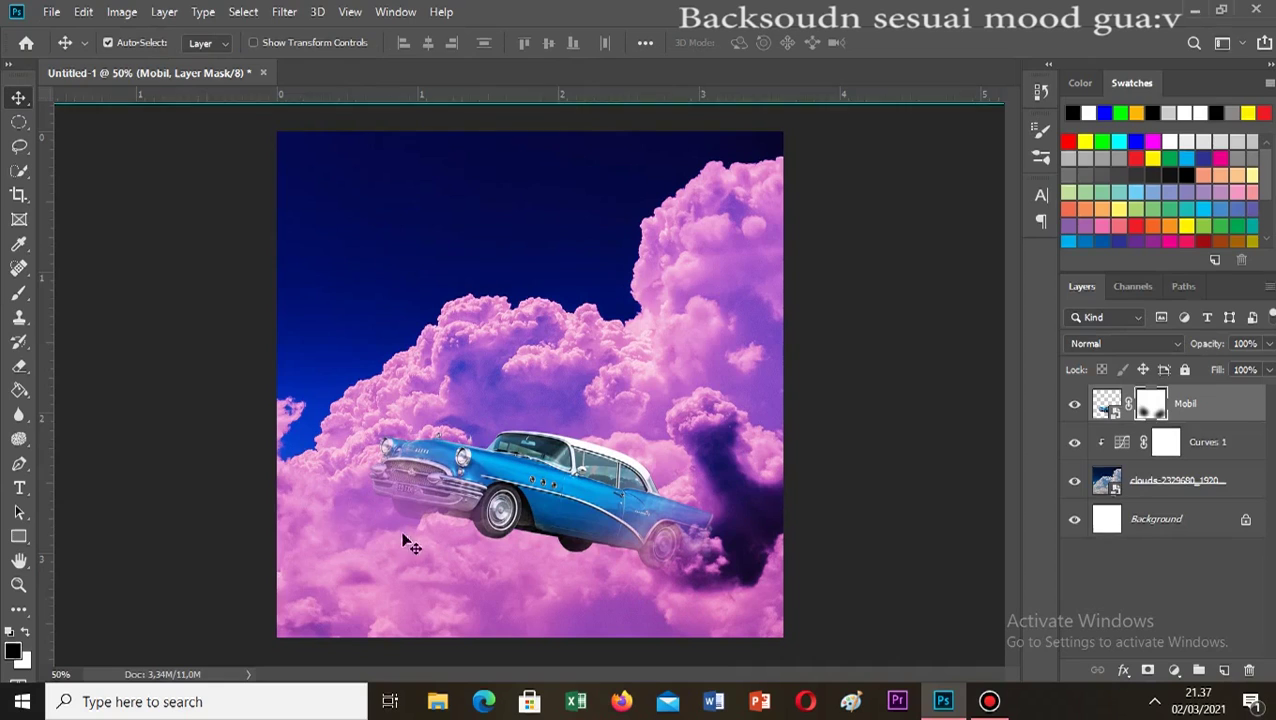
Step: Mask the car's rear and front into the pink clouds with a smaller brush, then reposition it
left_click(19, 292)
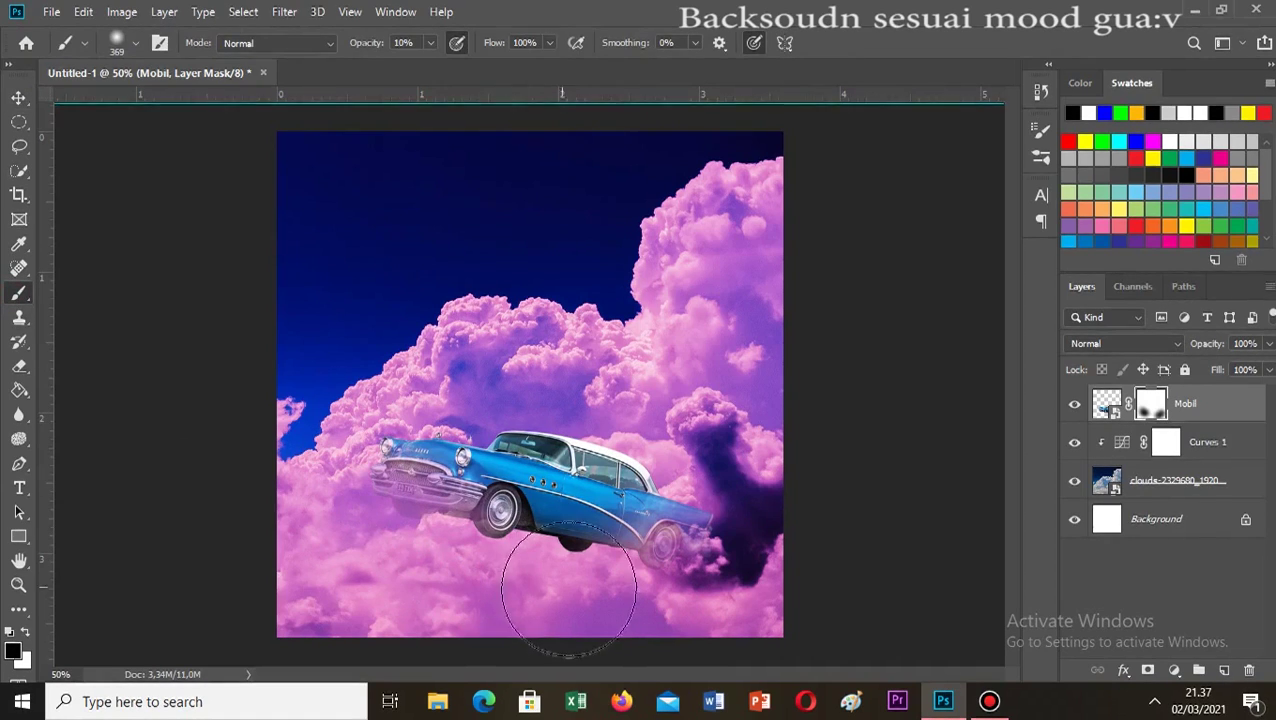
left_click_drag(568, 588, 730, 573)
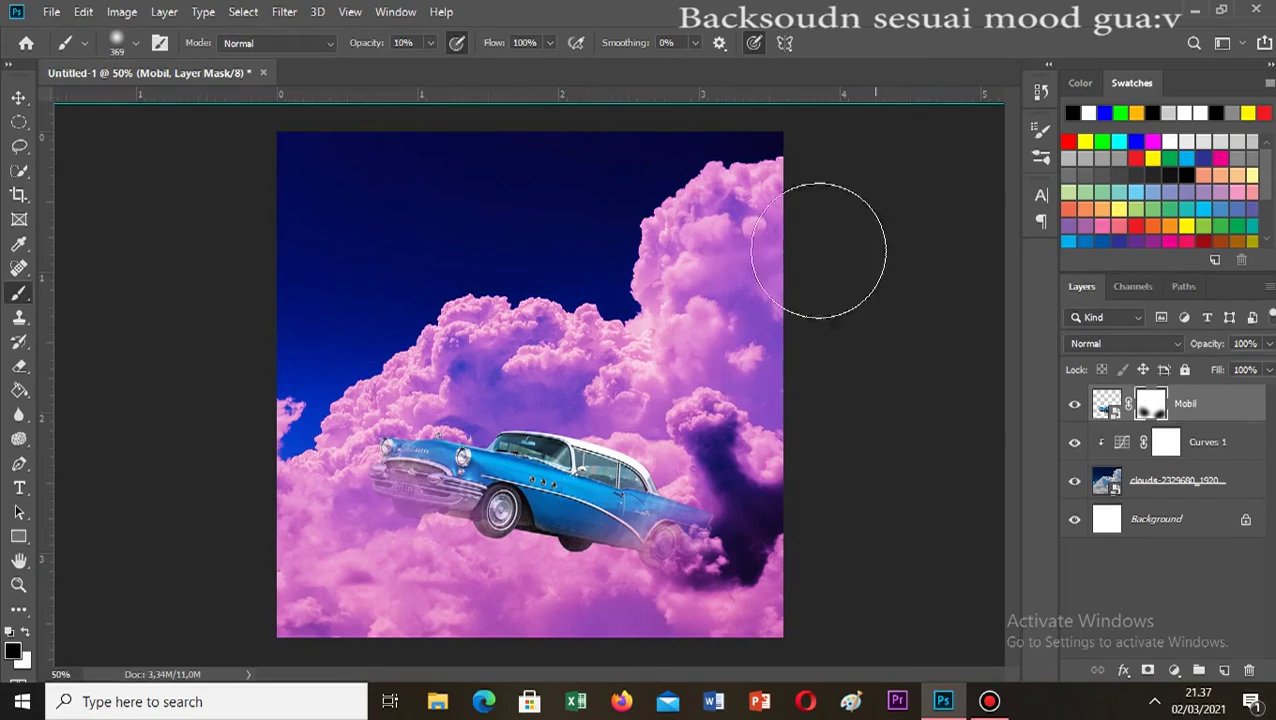
left_click_drag(368, 522, 368, 532)
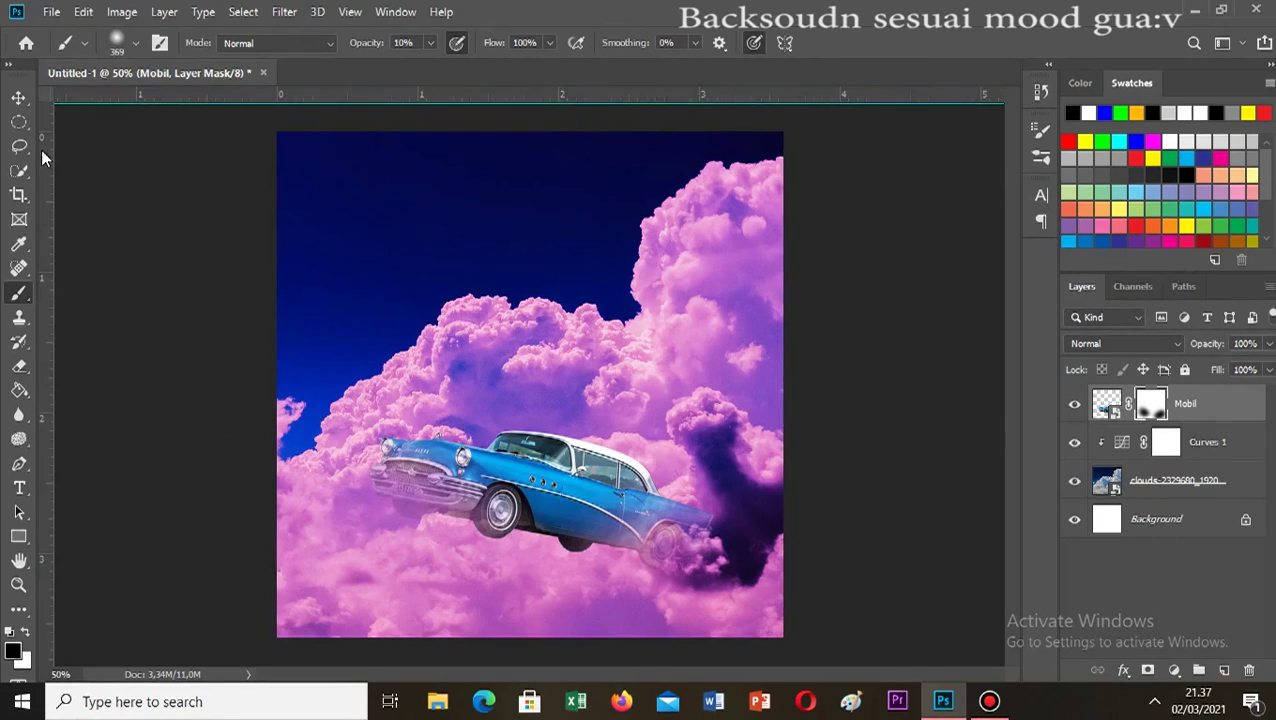
left_click(118, 46)
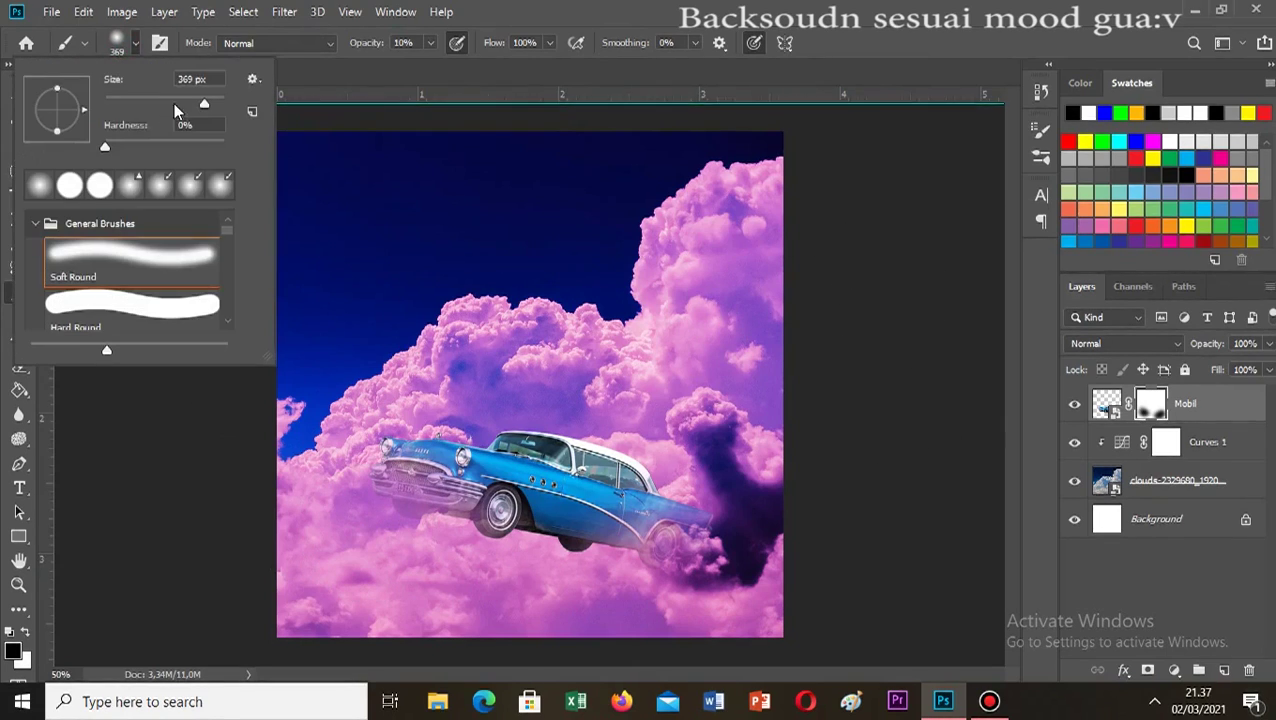
left_click(404, 514)
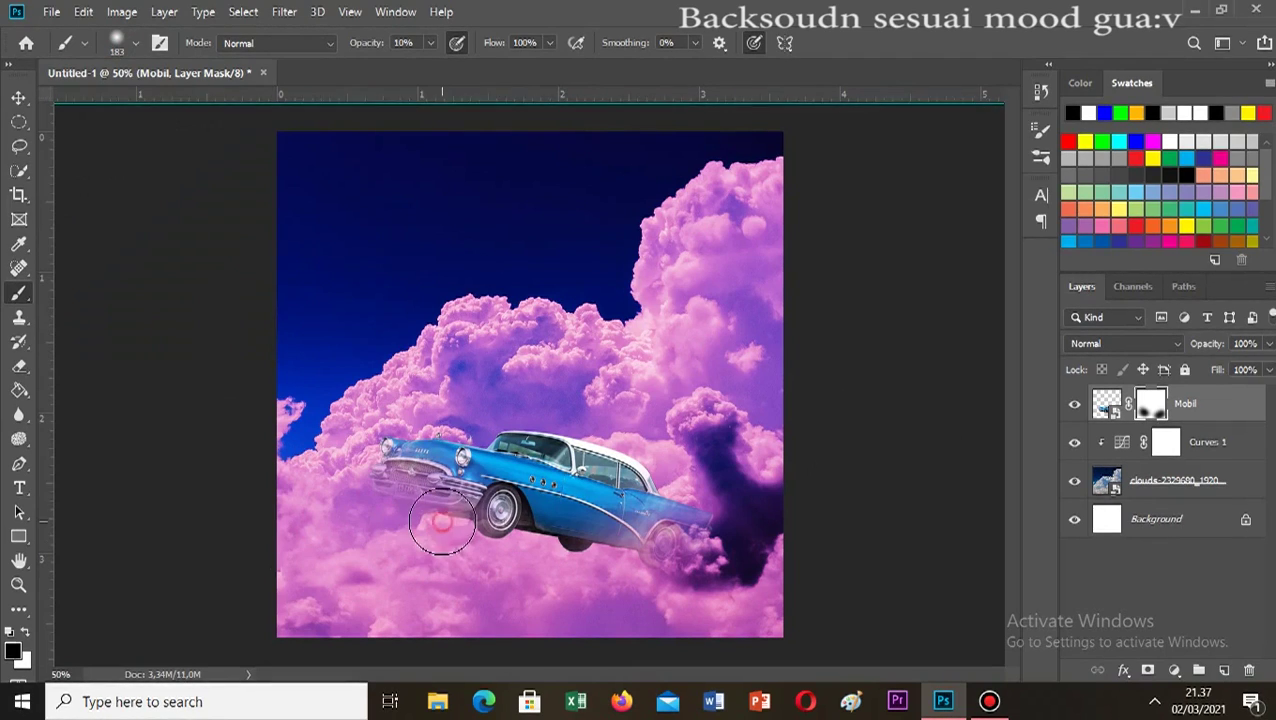
left_click_drag(425, 508, 408, 490)
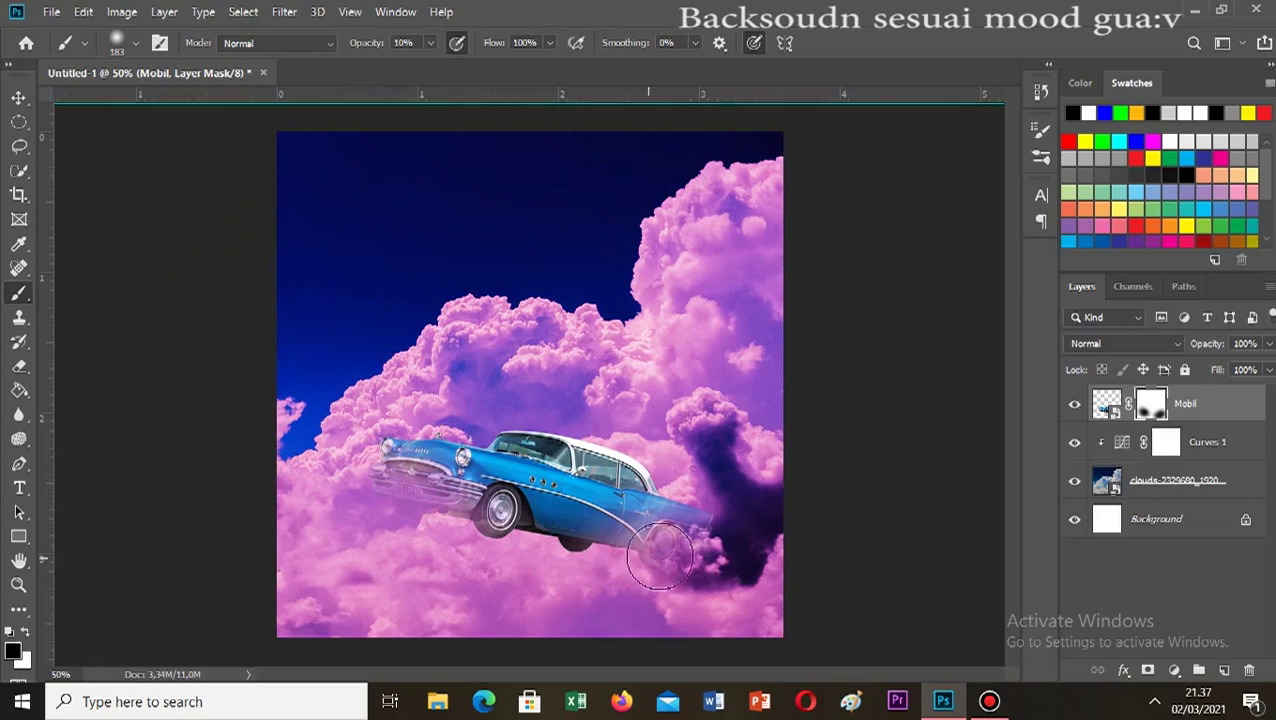
left_click_drag(660, 556, 700, 549)
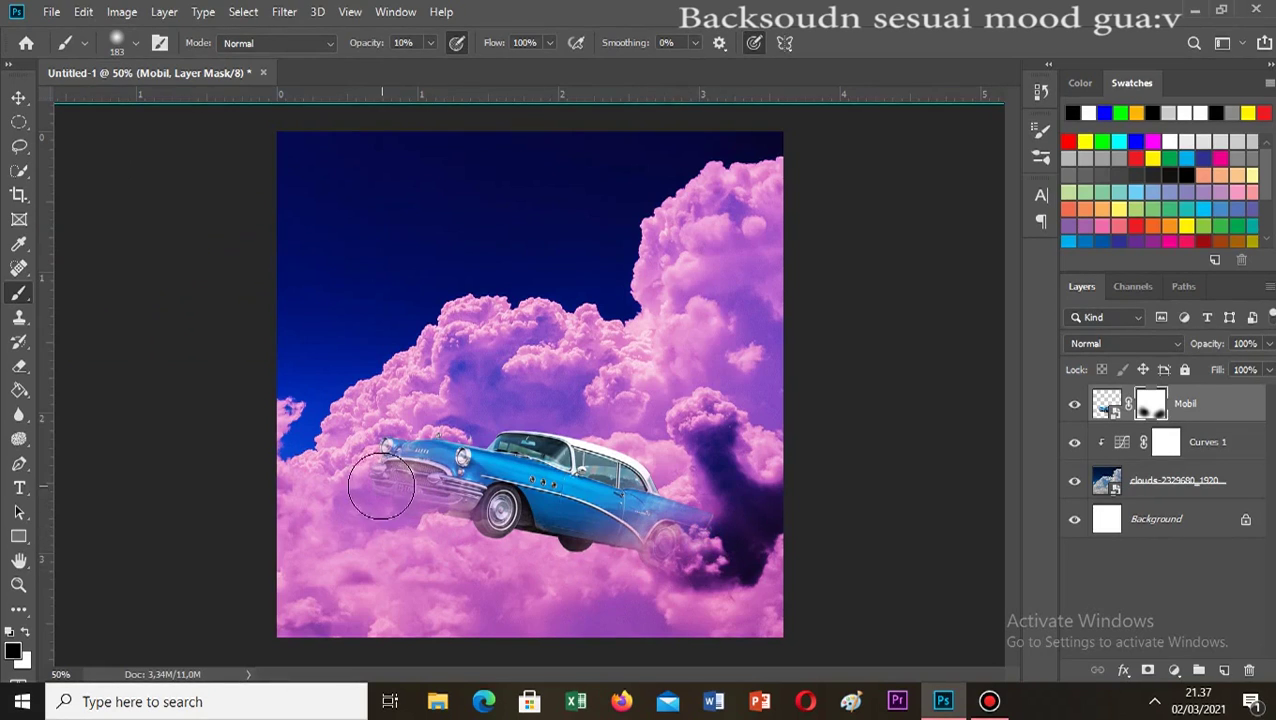
left_click(17, 96)
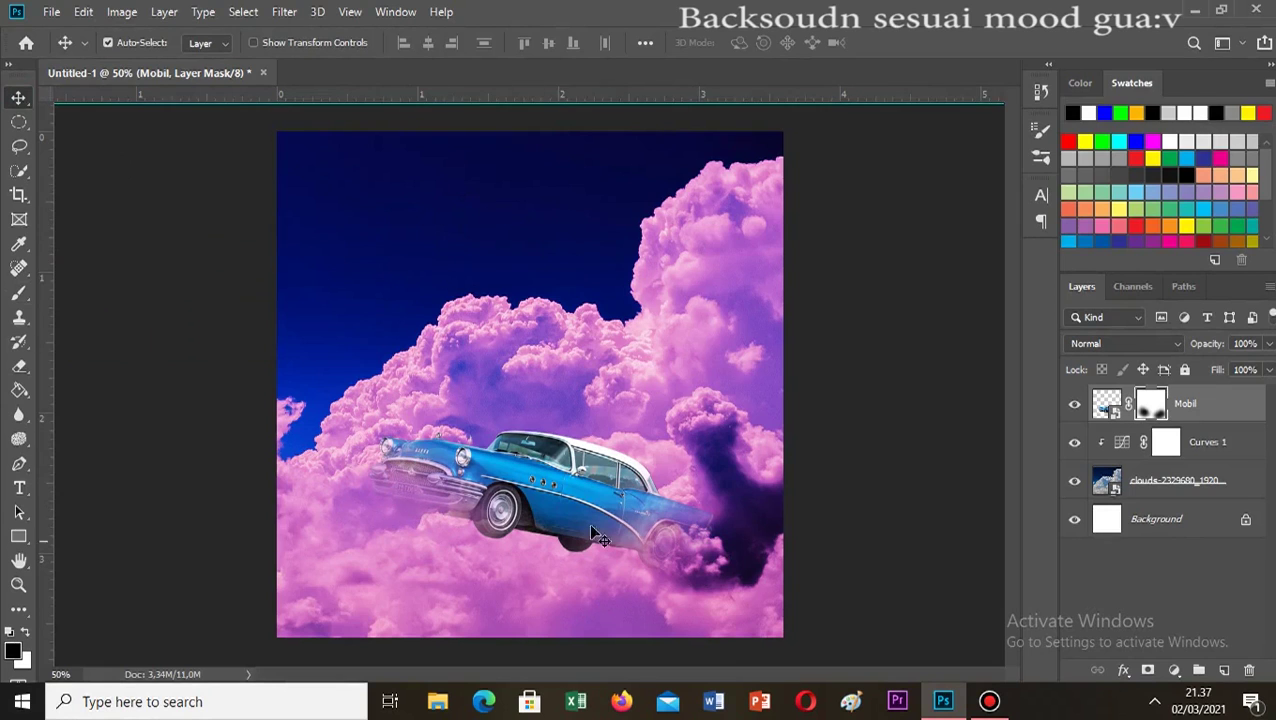
left_click_drag(592, 496, 603, 485)
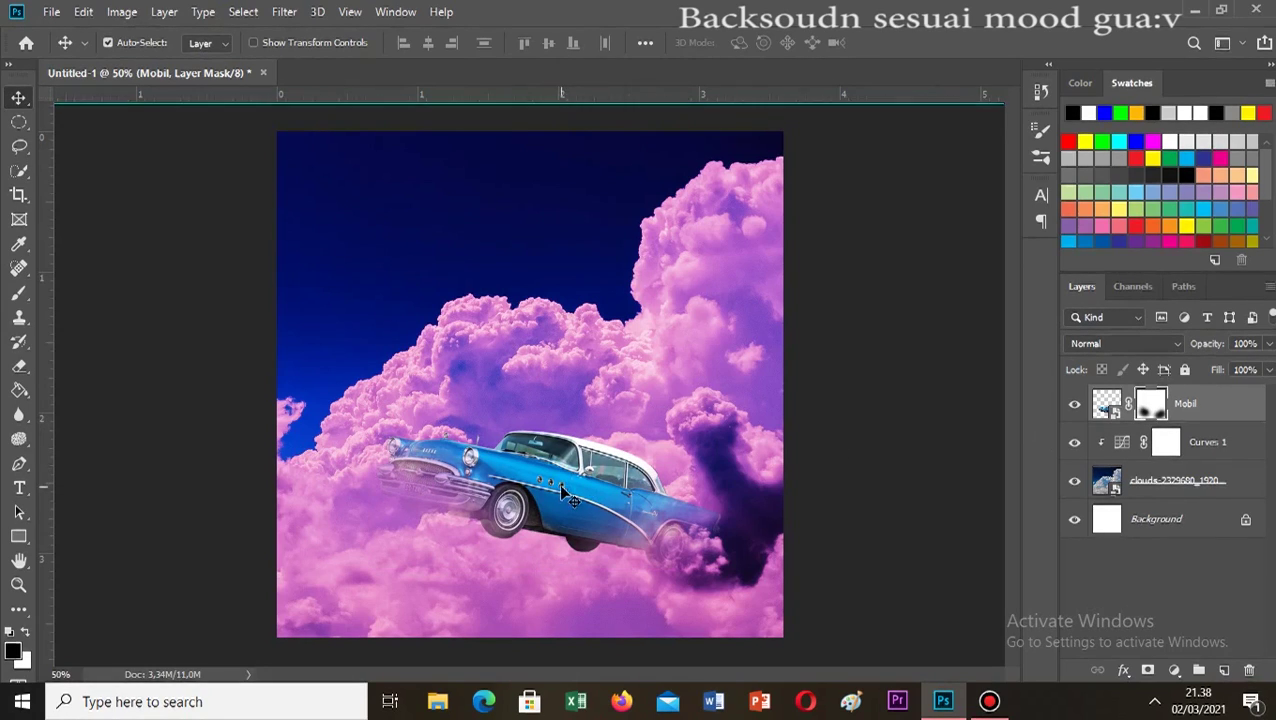
Step: Add a Color Balance layer clipped to Mobil with midtones Magenta -81 and Red +16
left_click(1174, 670)
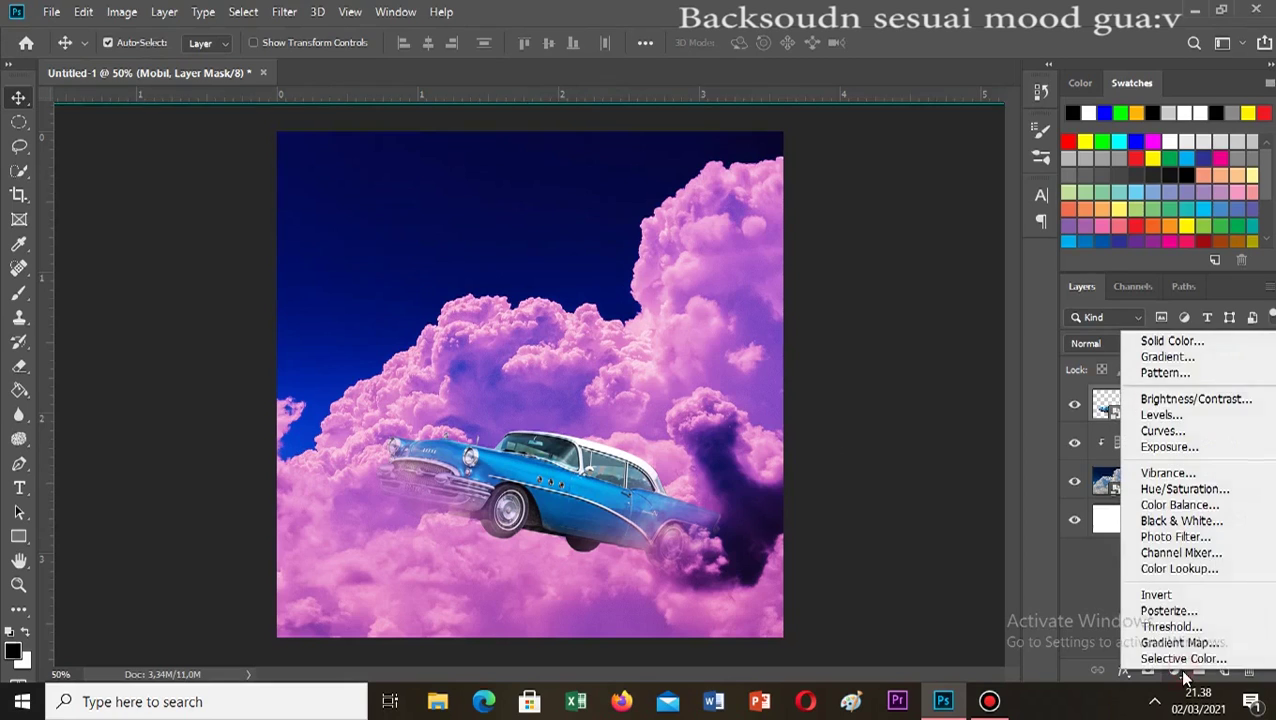
left_click(1150, 505)
right_click(1240, 415)
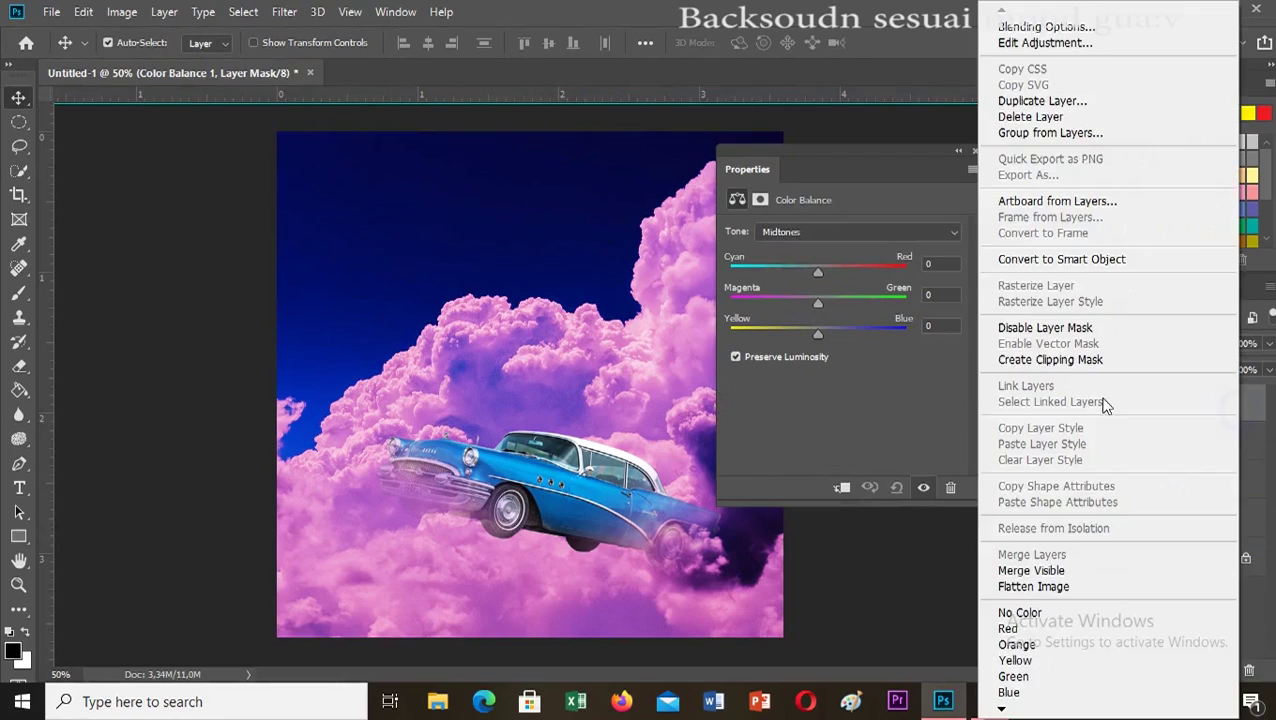
left_click(1100, 357)
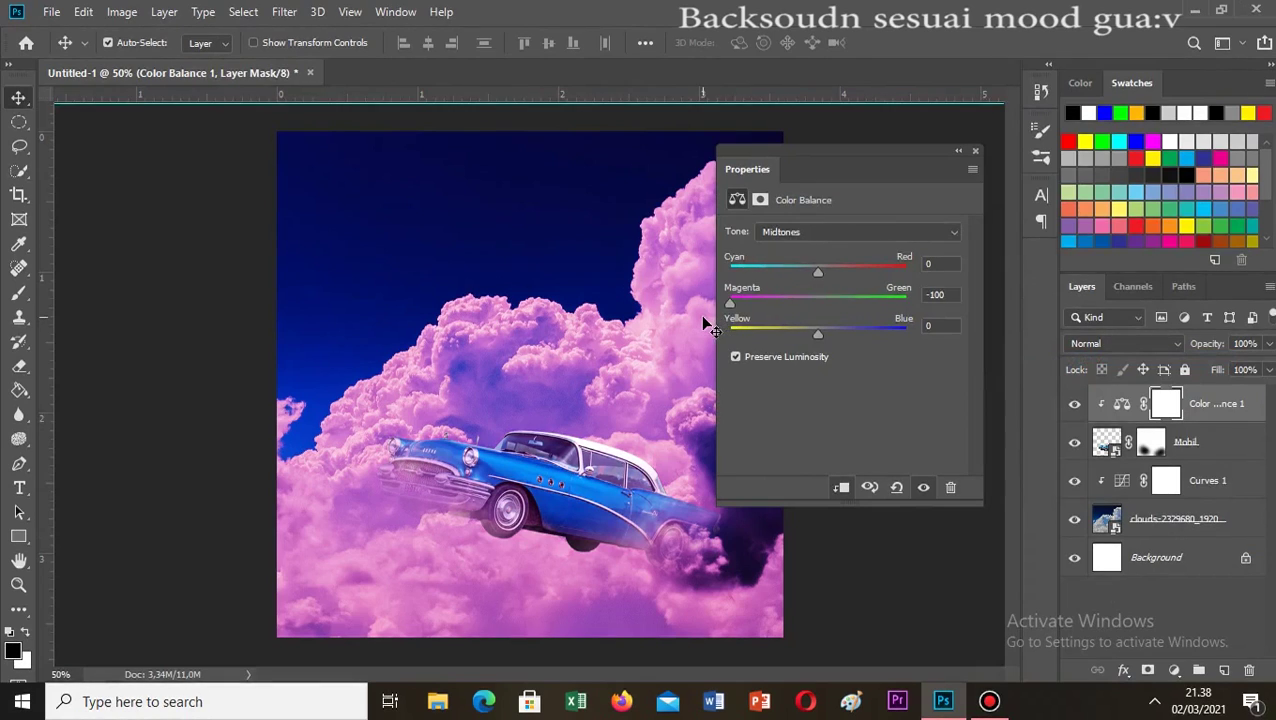
left_click_drag(730, 303, 746, 302)
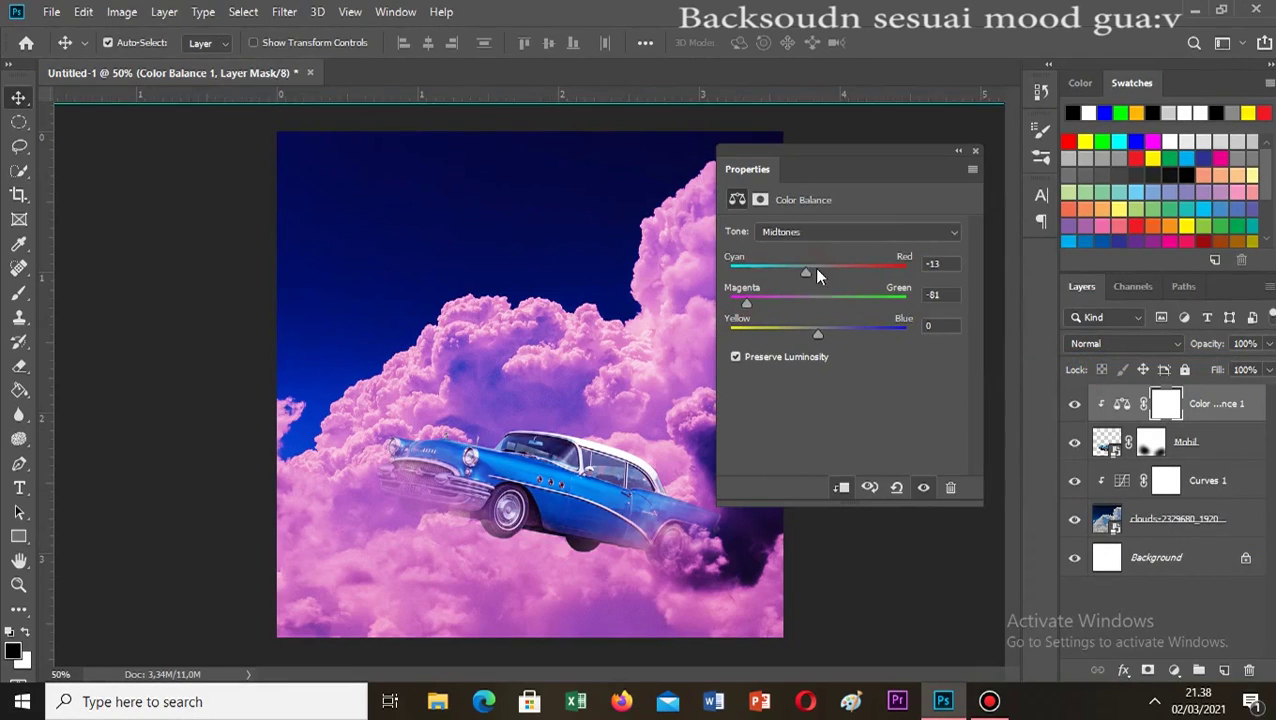
left_click_drag(832, 271, 829, 271)
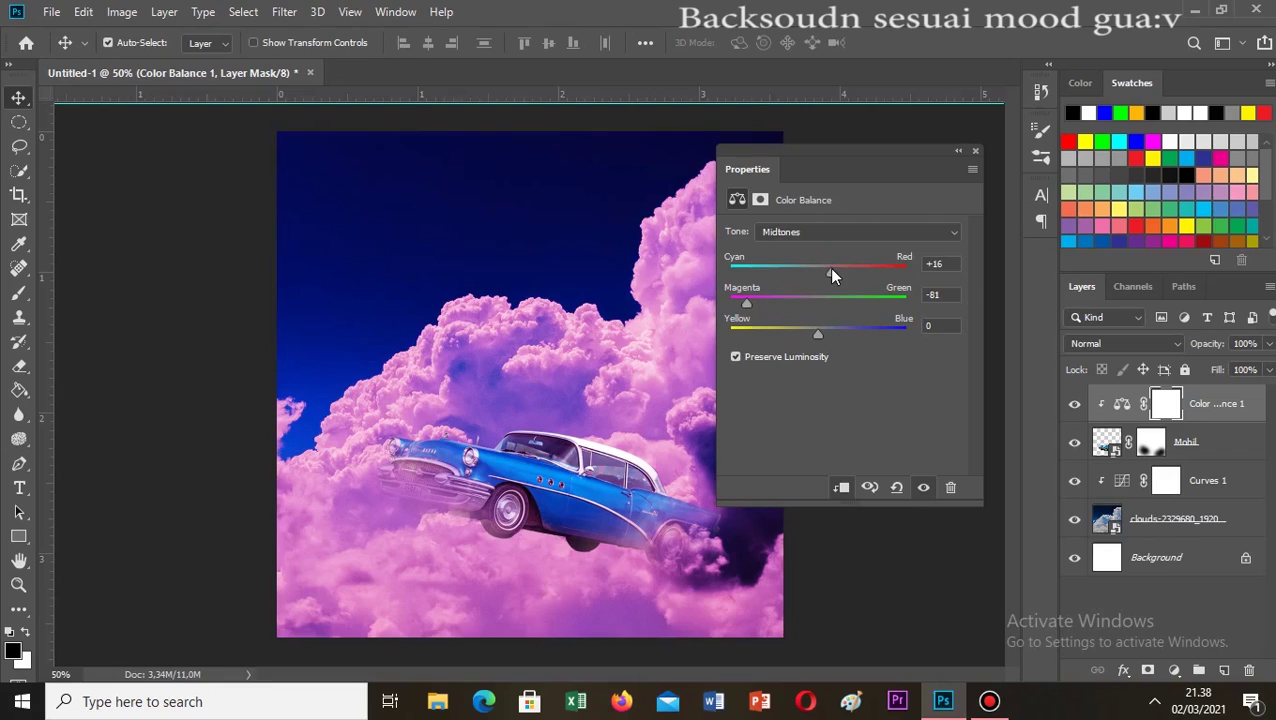
left_click(975, 151)
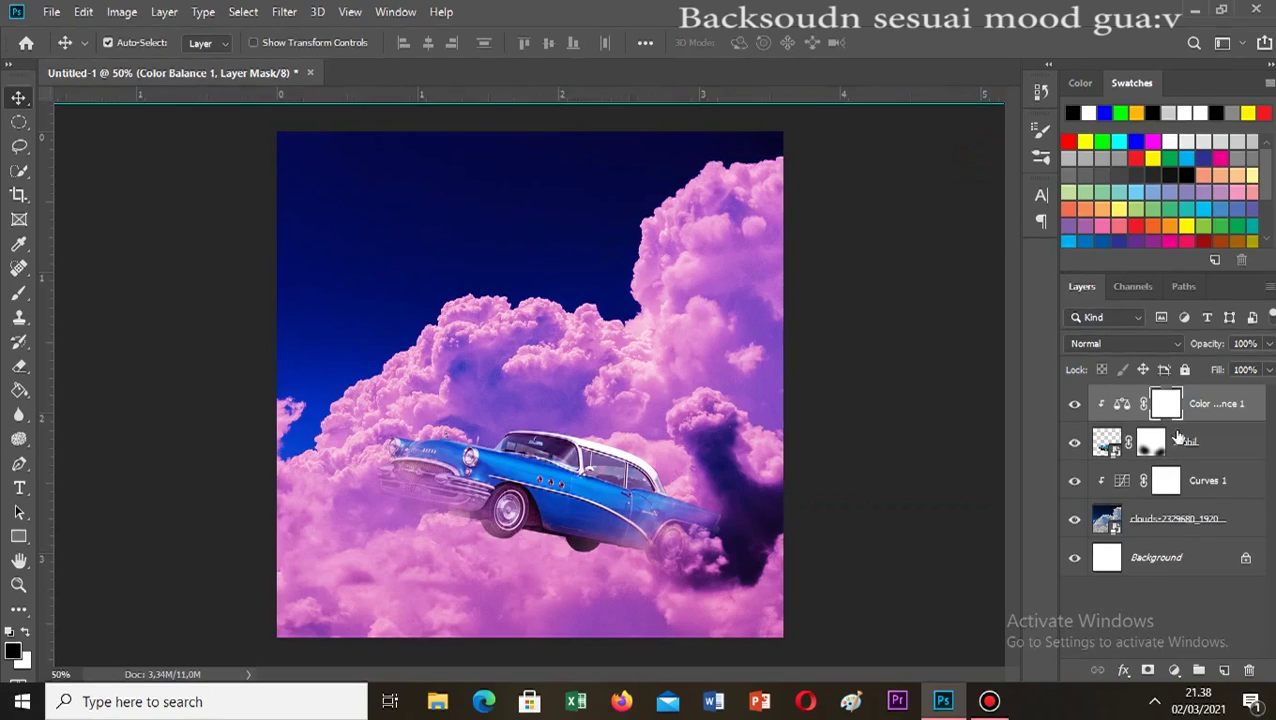
left_click(1224, 455)
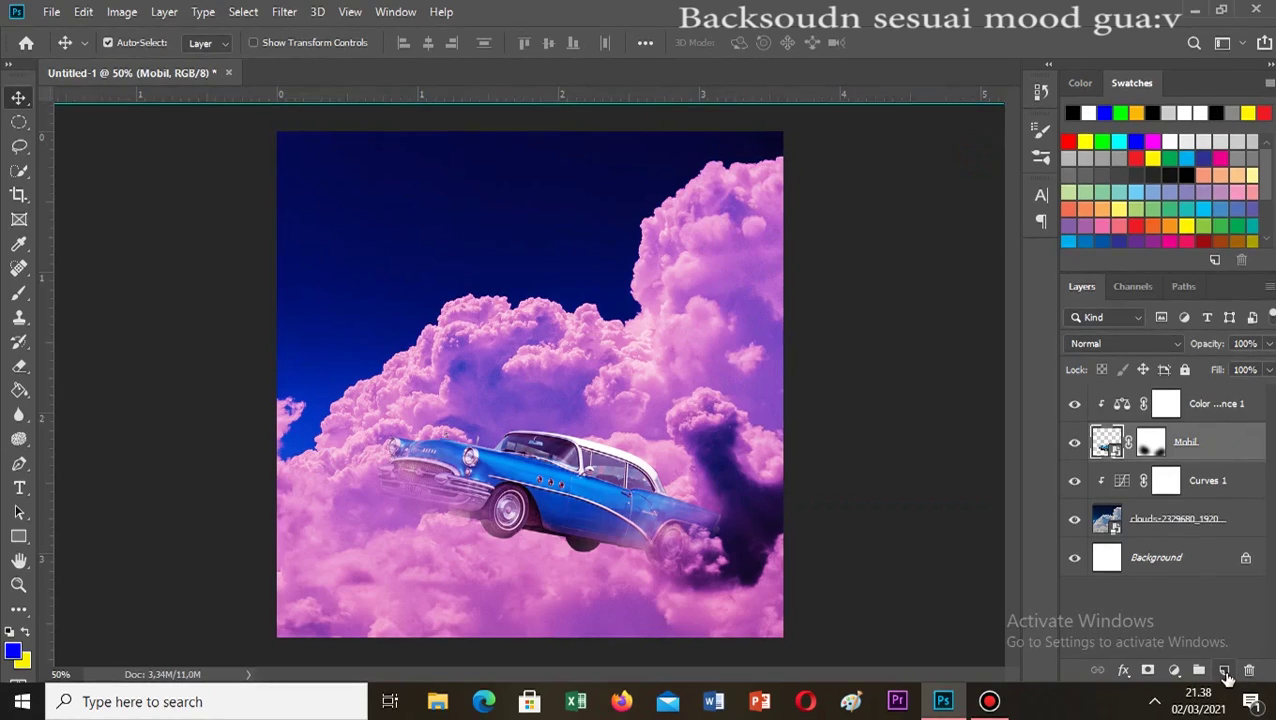
Step: On a new layer above Mobil, paint soft haze over the car's lower body with a ~306 px brush
left_click(1224, 670)
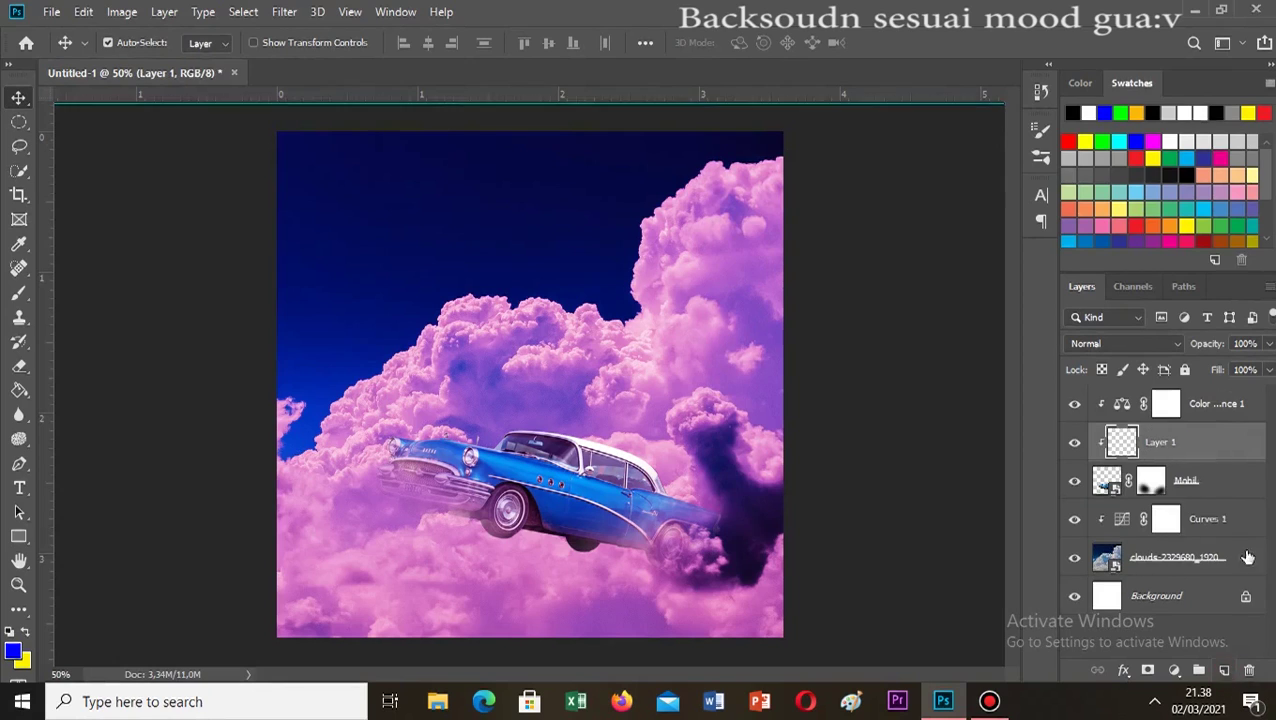
left_click(1073, 111)
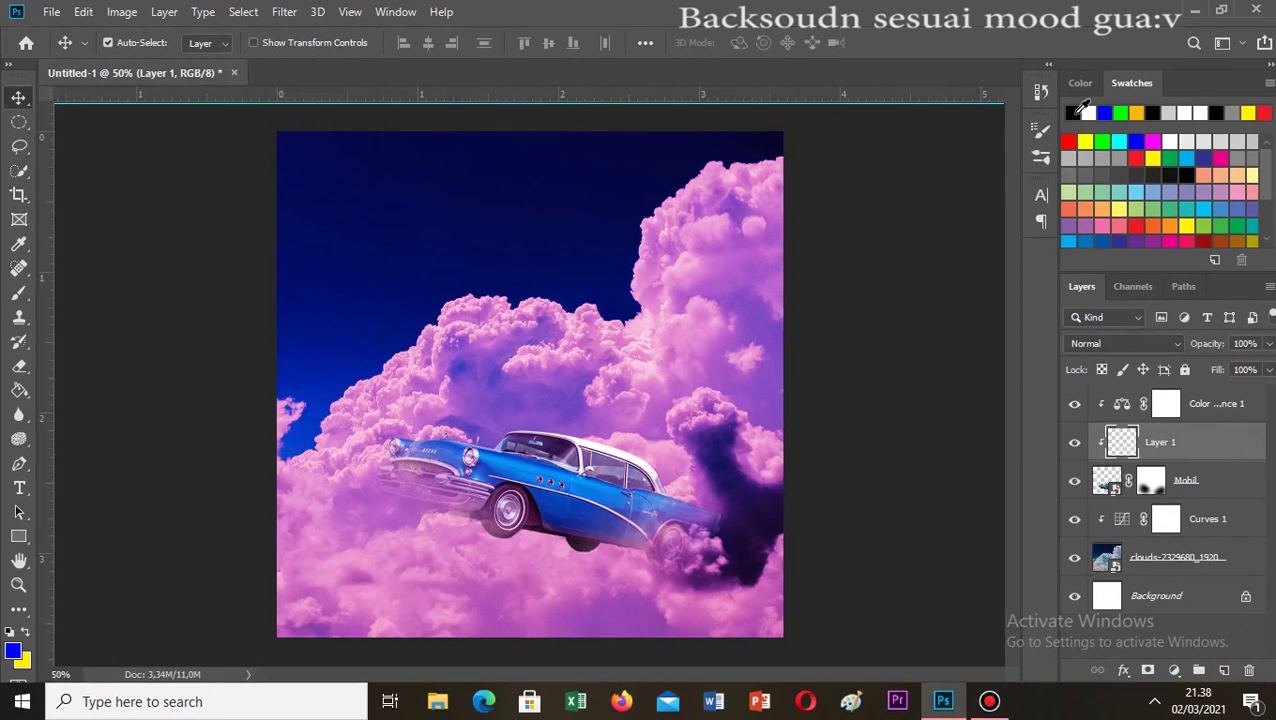
left_click(16, 293)
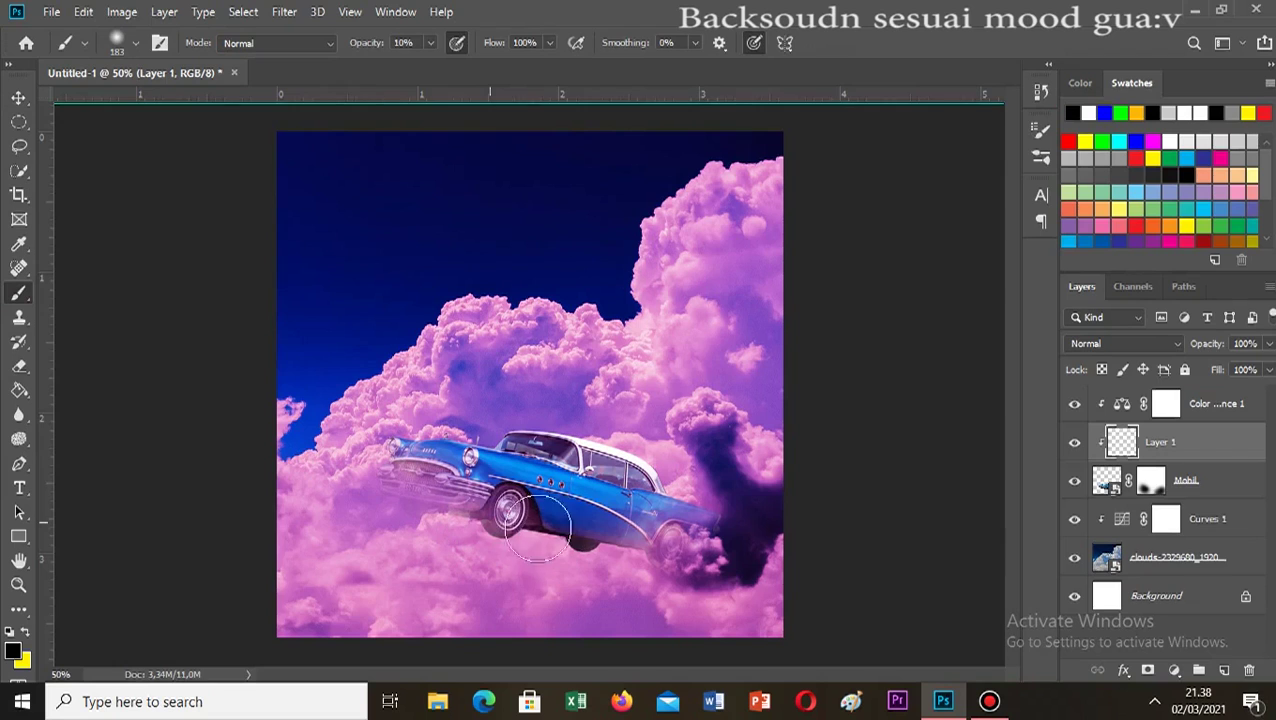
left_click(133, 45)
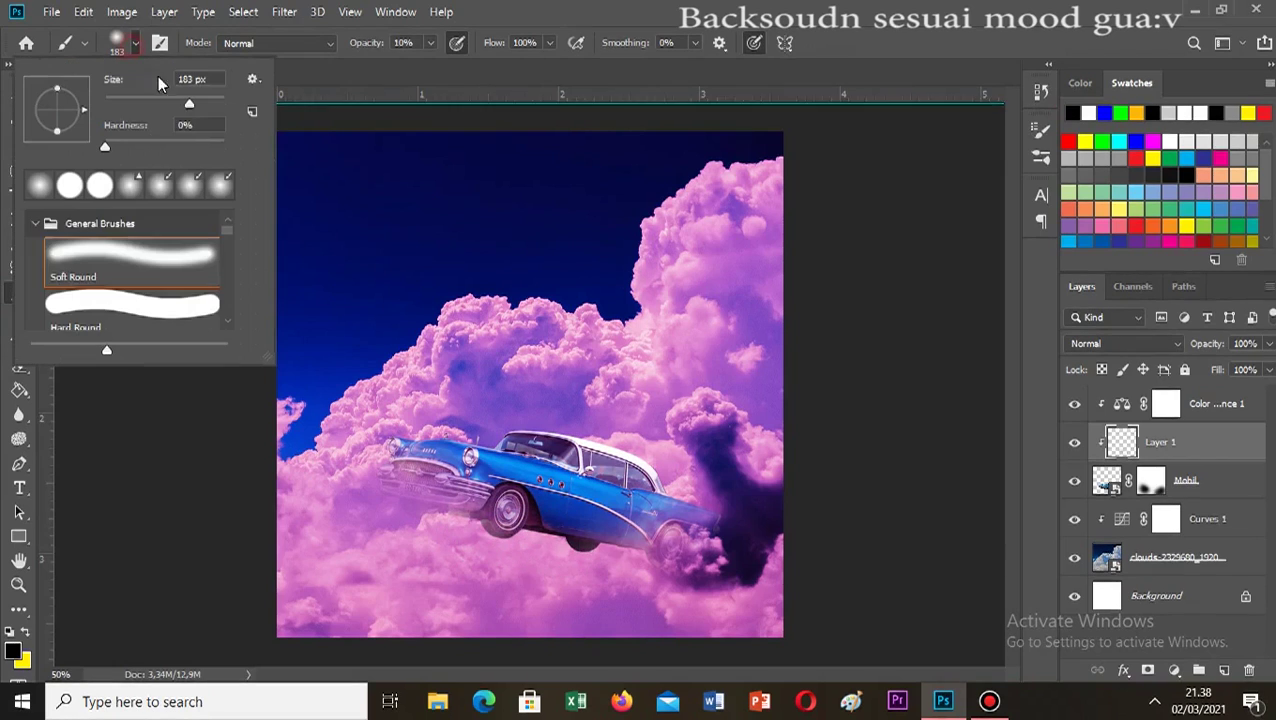
left_click_drag(190, 106, 200, 103)
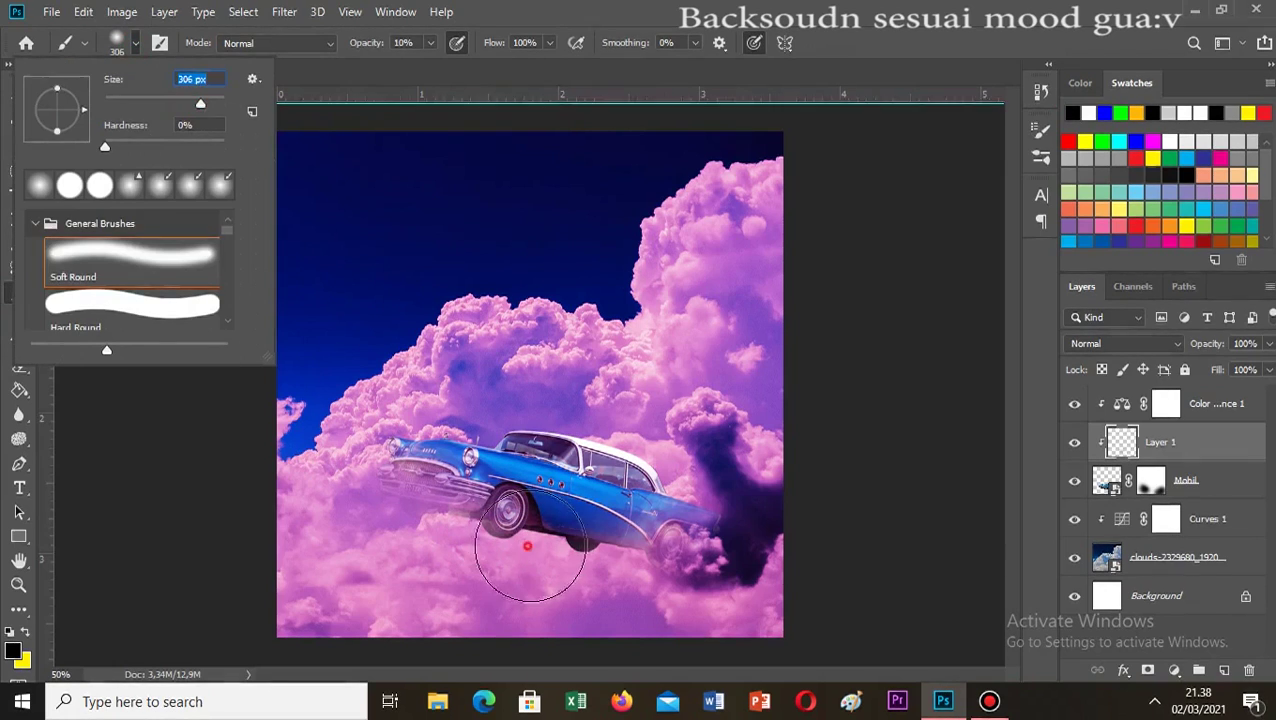
left_click(535, 562)
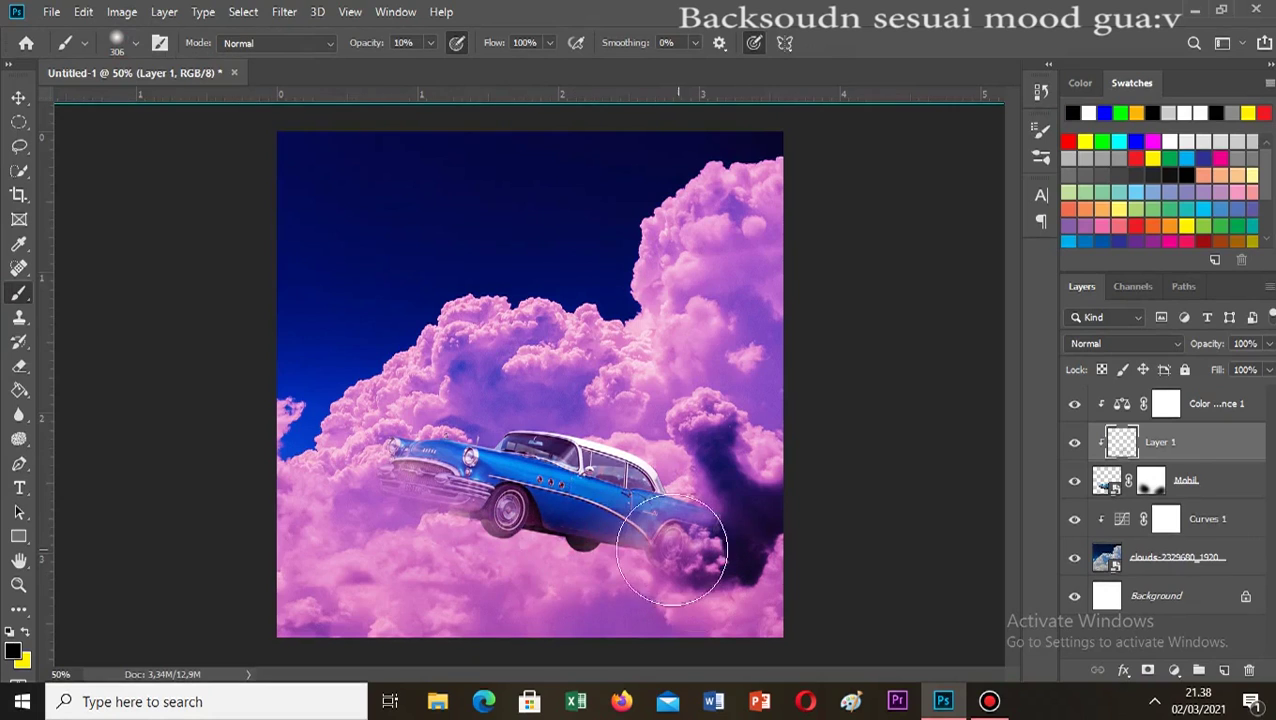
left_click_drag(574, 538, 405, 512)
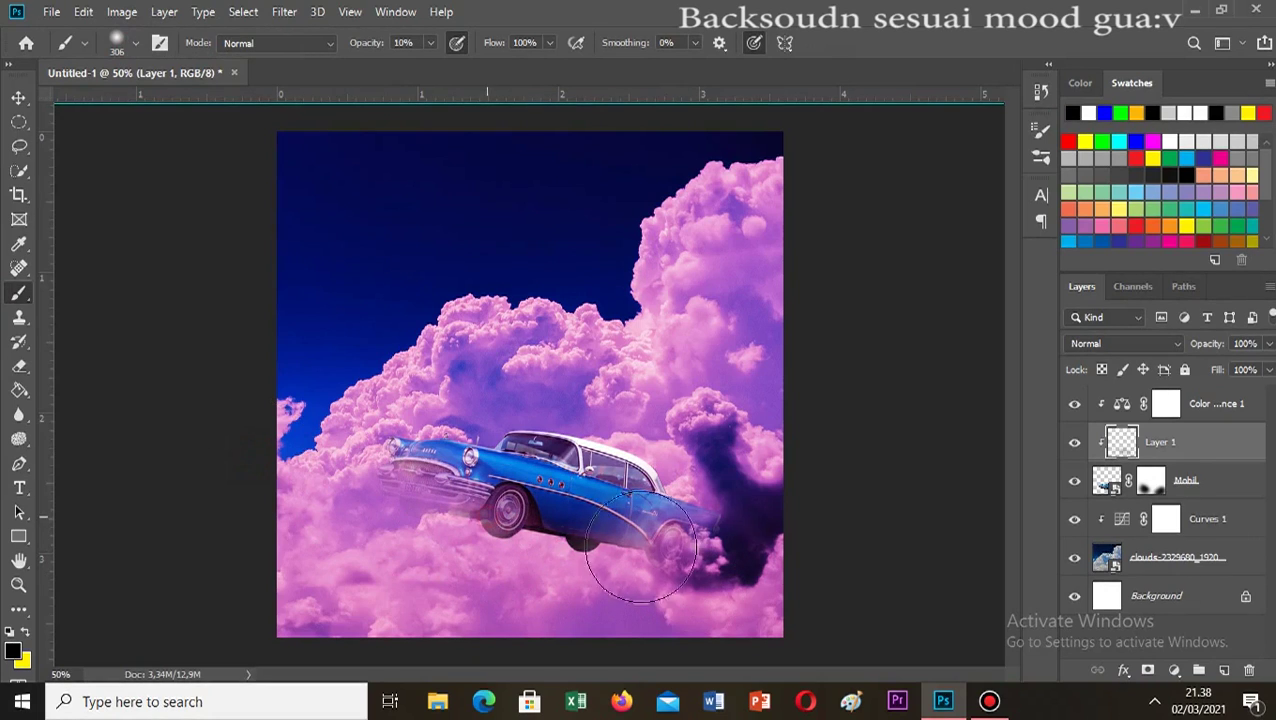
left_click(20, 97)
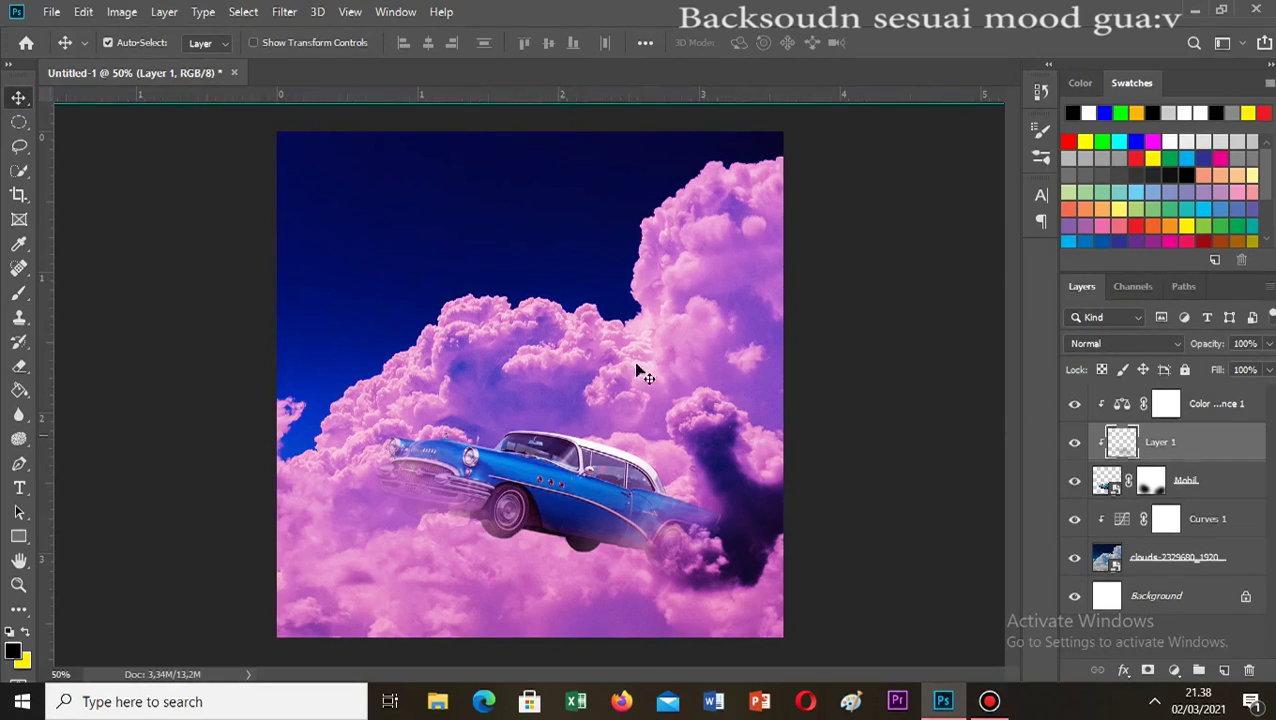
left_click(1243, 490)
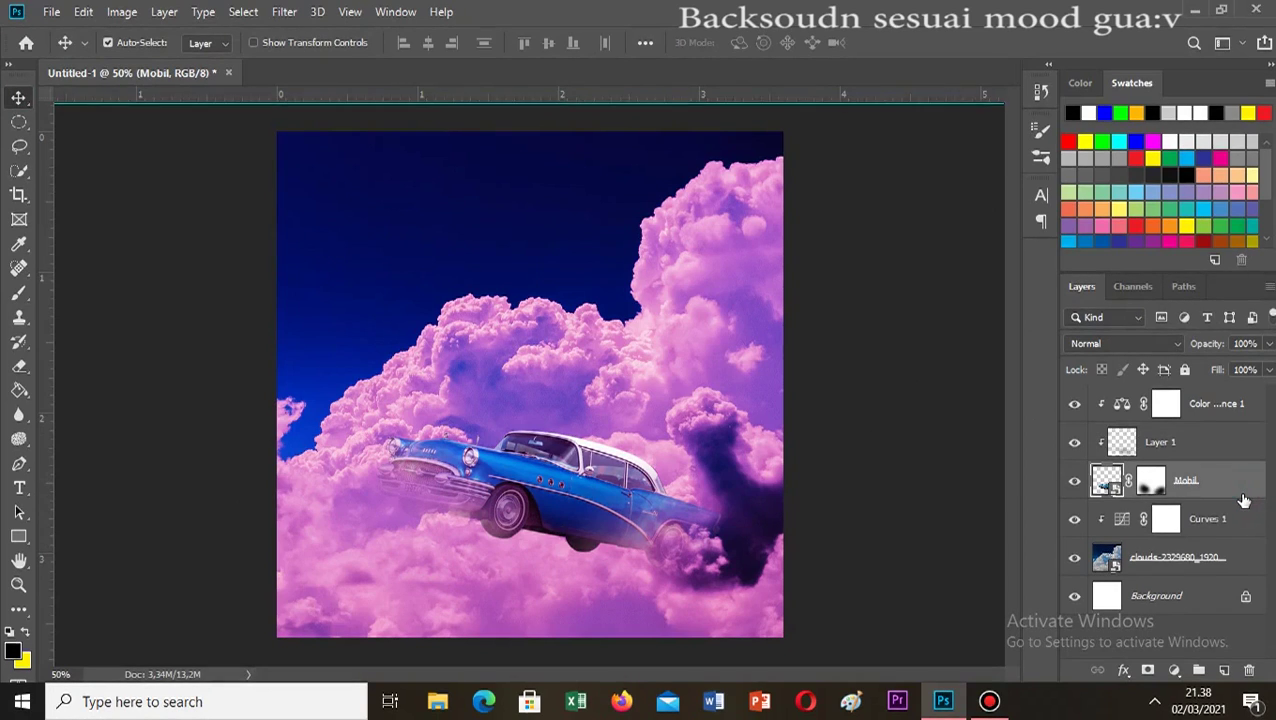
Step: Add a Levels adjustment to the Mobil car with output black raised to about 45
left_click(1174, 670)
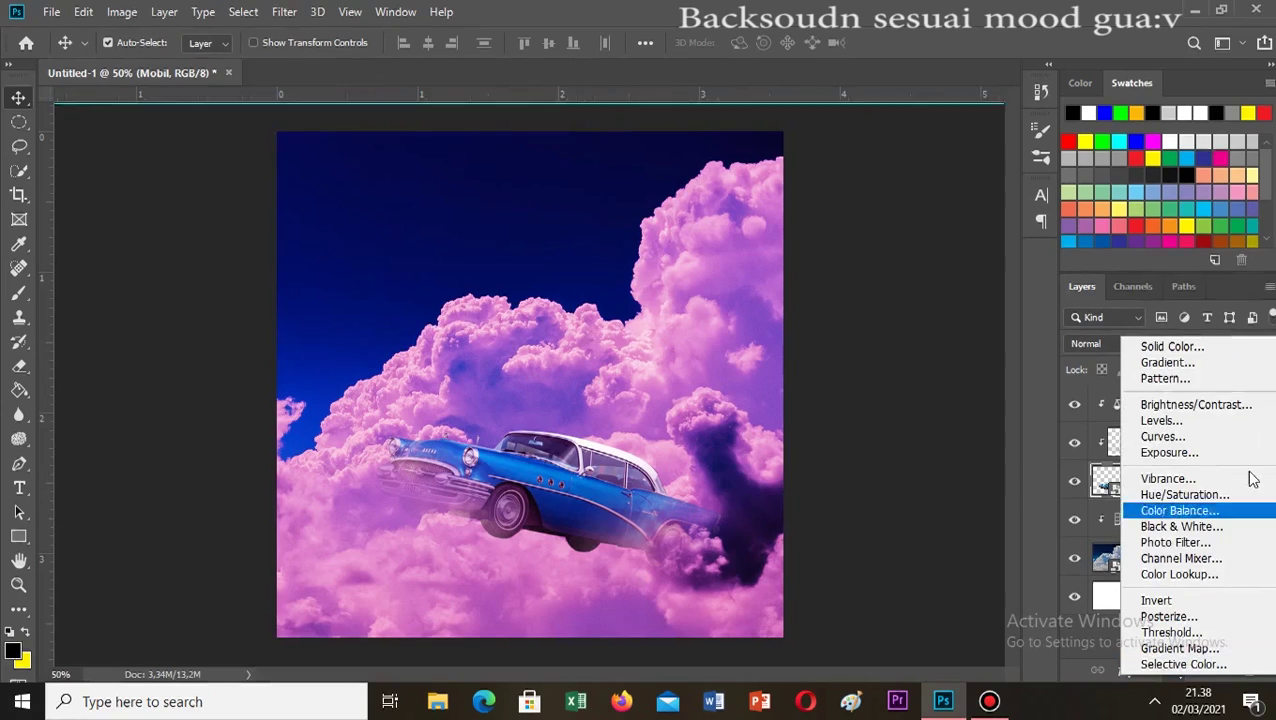
left_click(1165, 420)
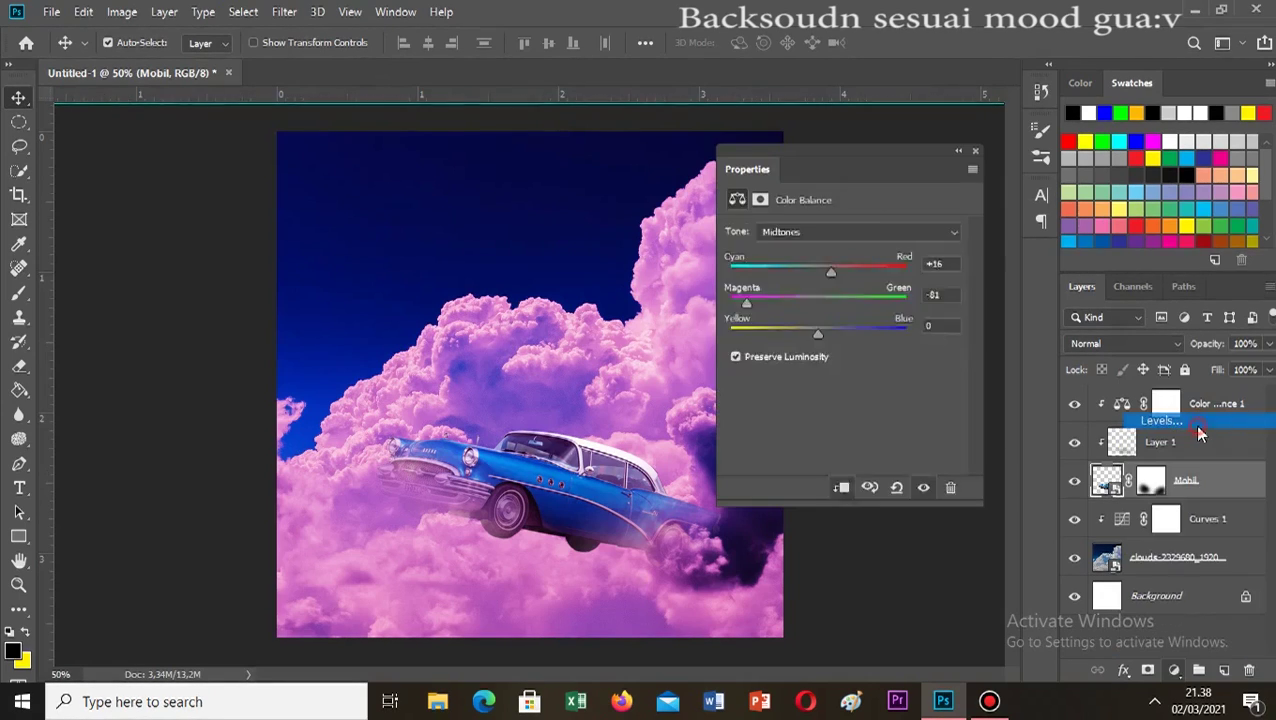
left_click_drag(755, 420, 802, 428)
mouse_move(790, 430)
left_mouse_down()
mouse_move(804, 430)
mouse_move(794, 424)
left_mouse_up()
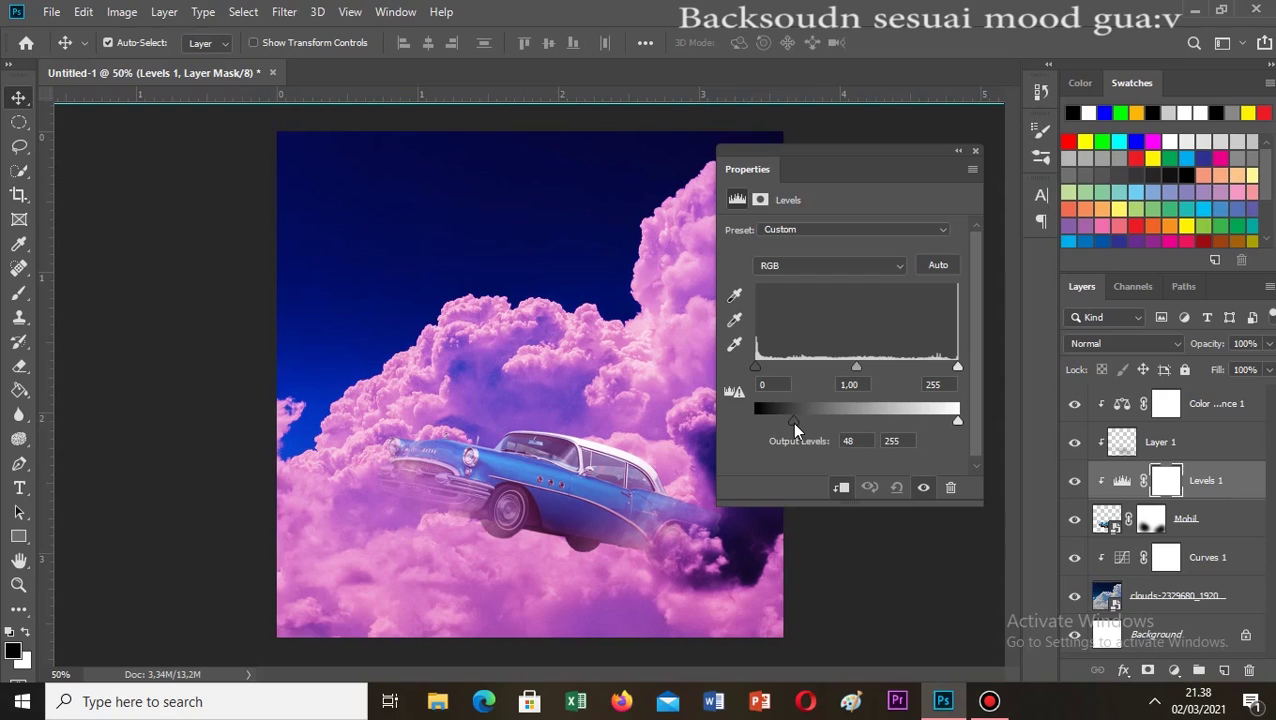
left_click_drag(797, 420, 789, 419)
left_click(975, 151)
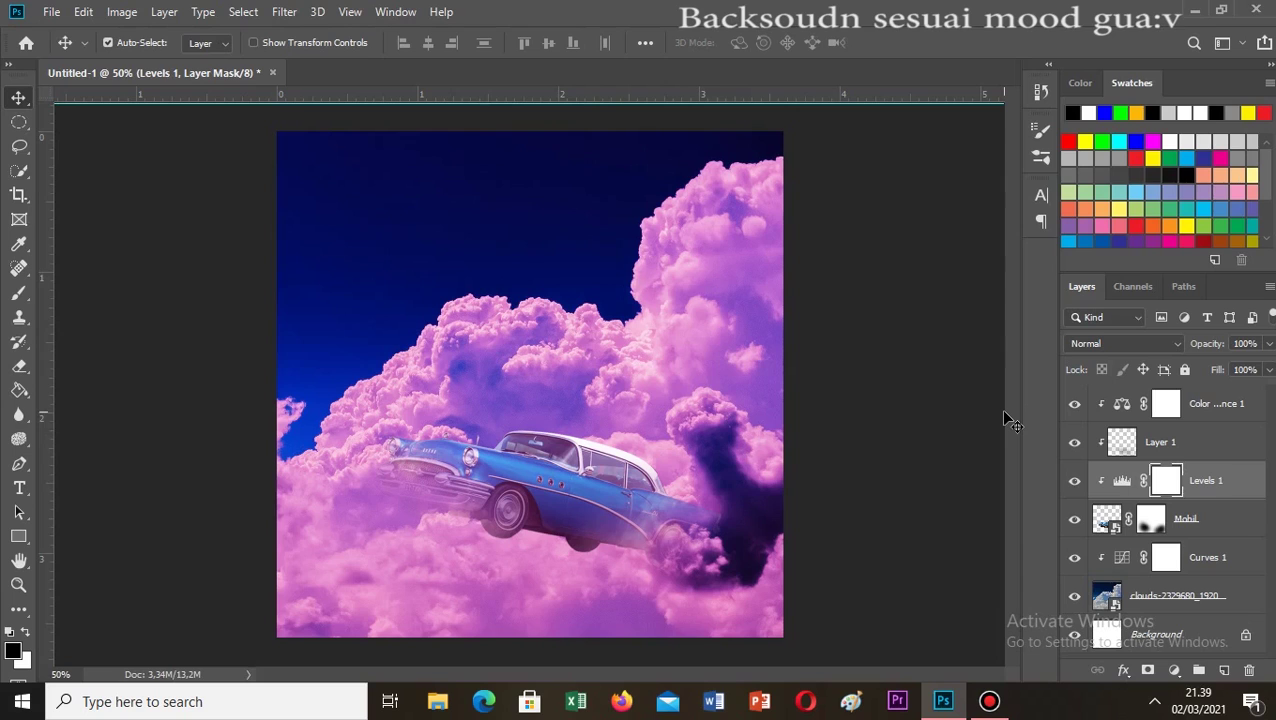
left_click(1224, 416)
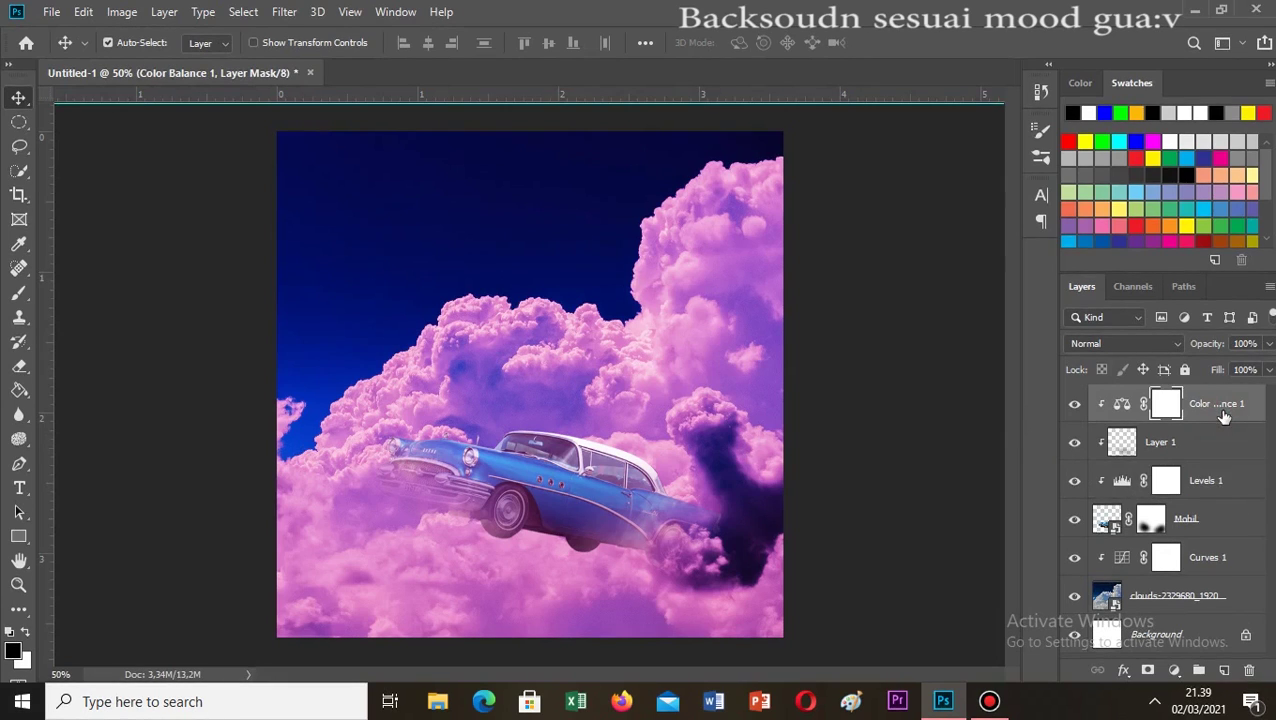
Step: Open bulanmanusia.psd, the moon-and-cloud composition, from the file list
left_click(51, 11)
left_click(57, 48)
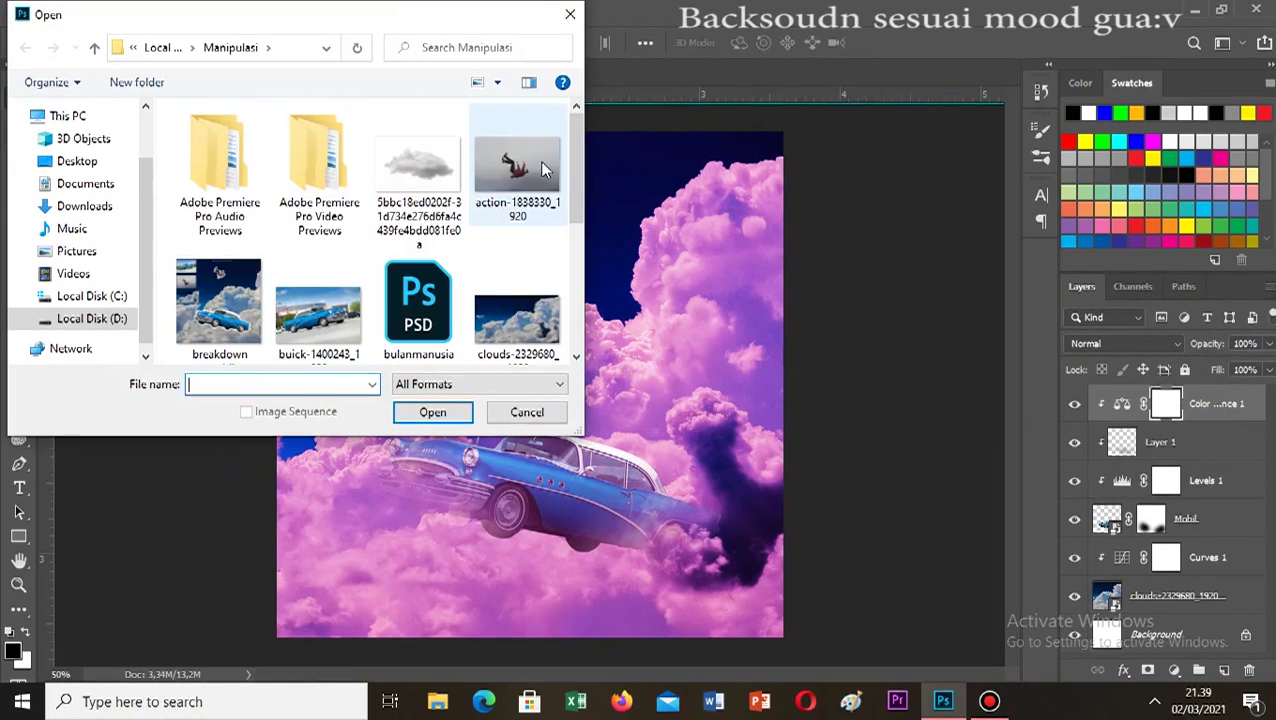
left_click_drag(573, 180, 566, 247)
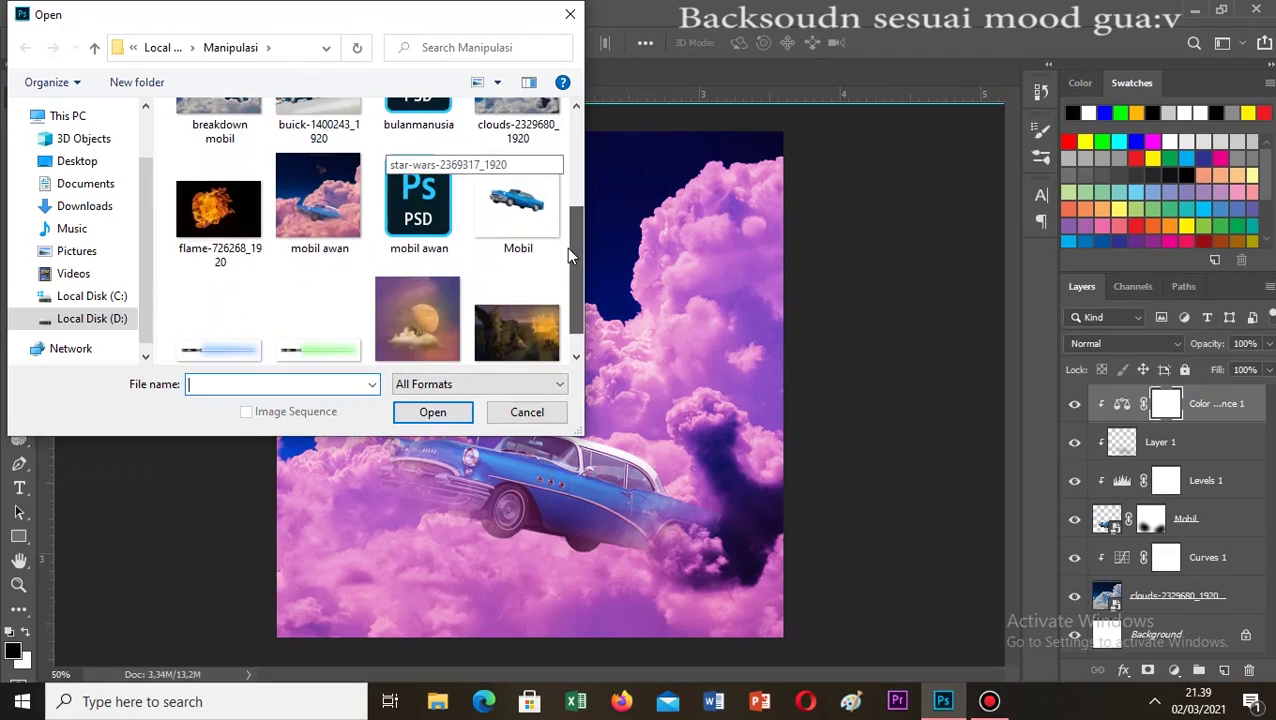
scroll(450, 230, "up", 1)
double_click(431, 161)
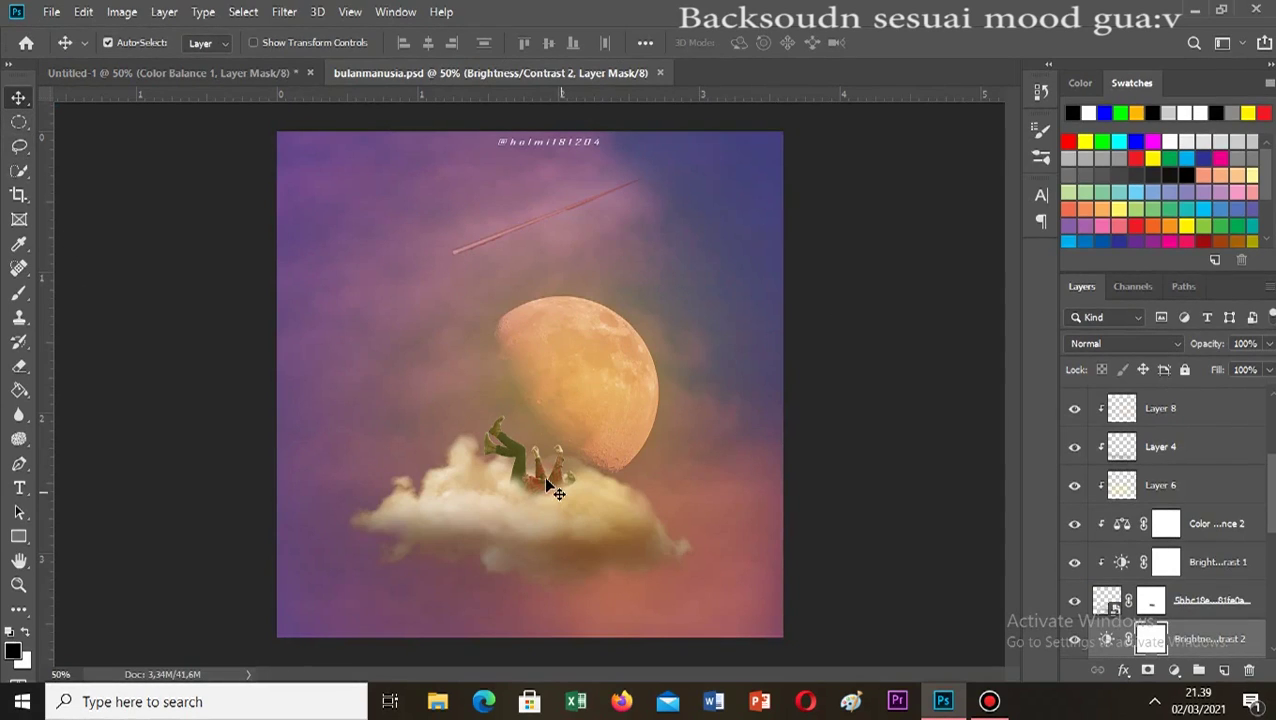
Step: Drag the falling figure into Untitled-1 as Layer 2 and raise him above the clouds
mouse_move(557, 493)
left_mouse_down()
mouse_move(481, 376)
mouse_move(181, 83)
mouse_move(369, 298)
left_mouse_up()
left_click_drag(531, 340, 552, 366)
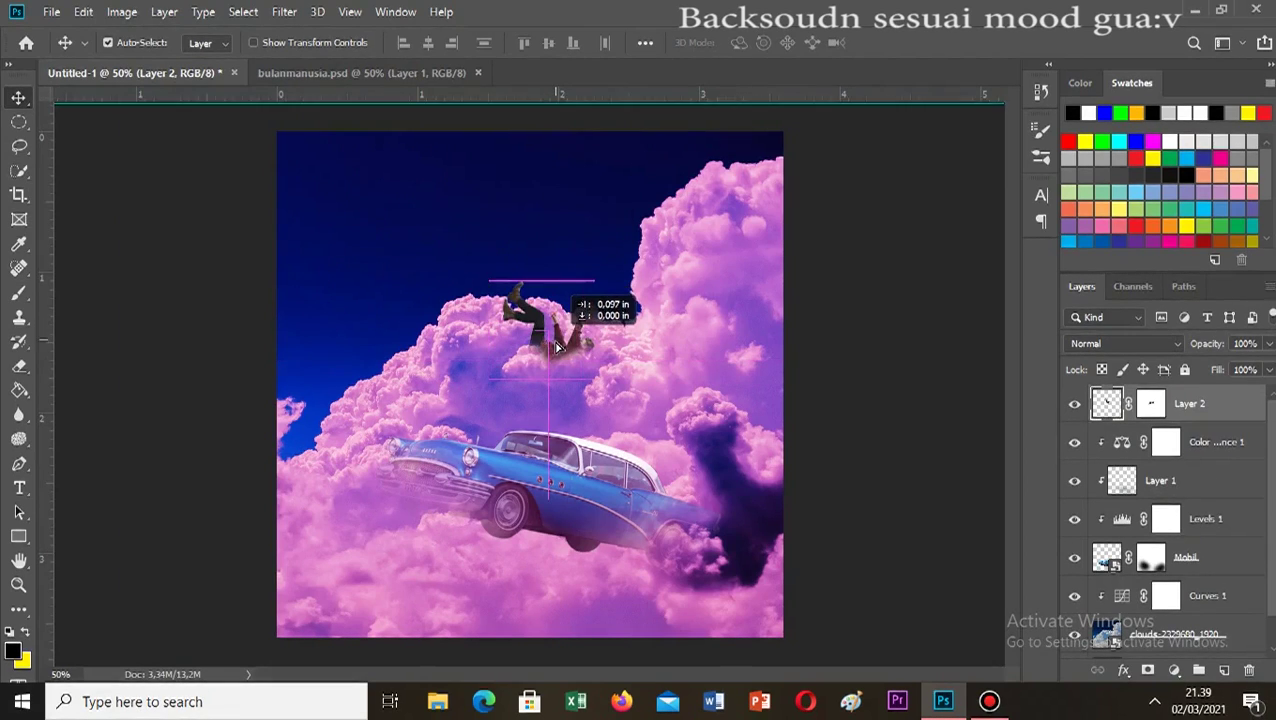
mouse_move(552, 366)
left_mouse_down()
mouse_move(546, 215)
mouse_move(561, 355)
left_mouse_up()
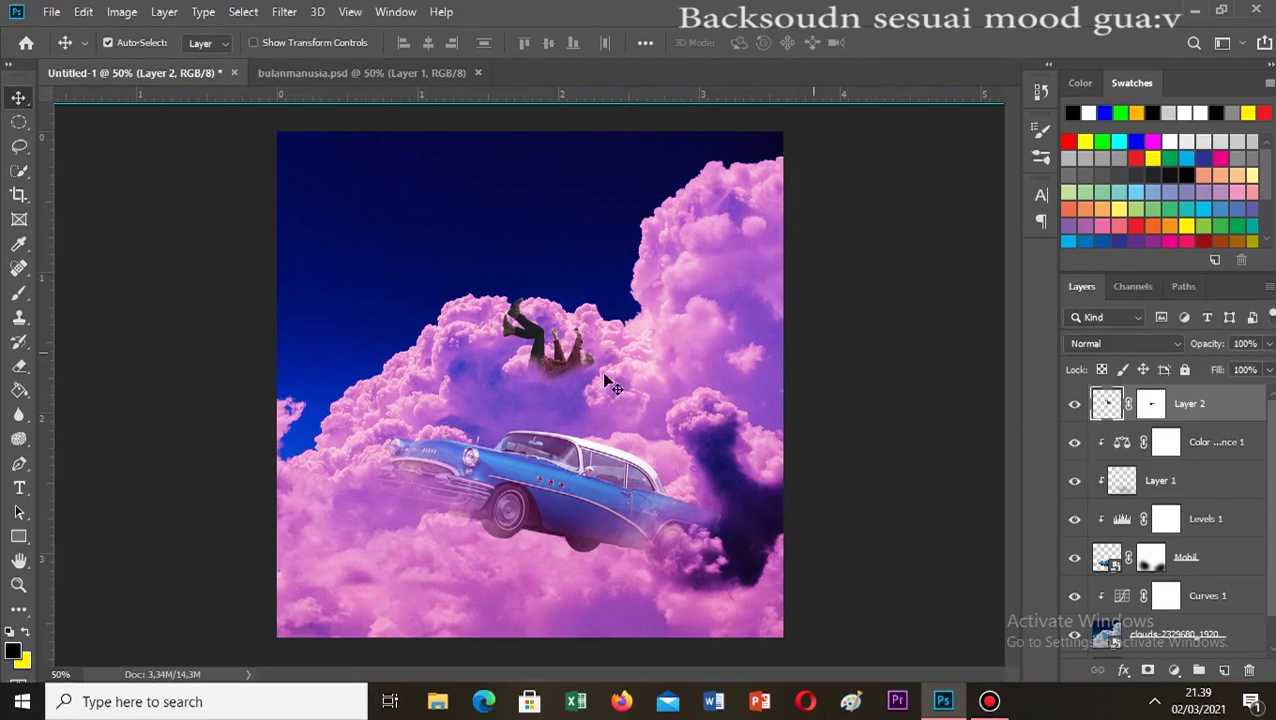
left_click_drag(563, 340, 557, 213)
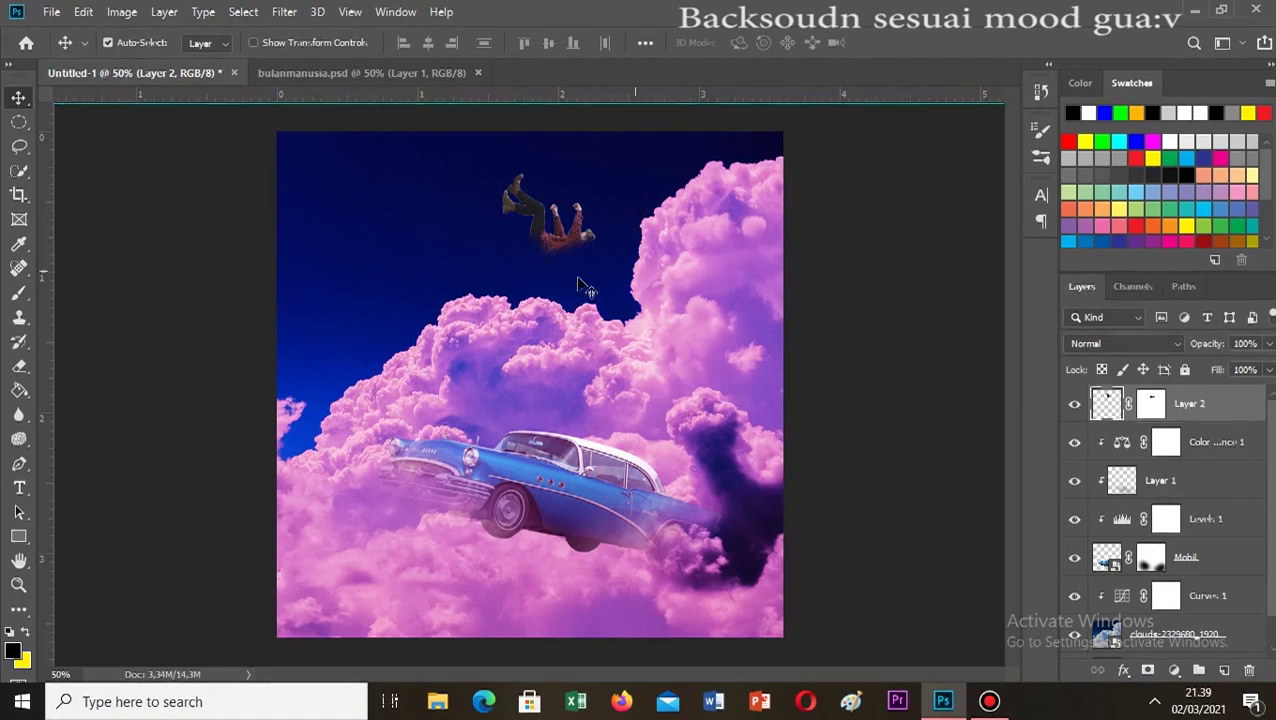
left_click(306, 72)
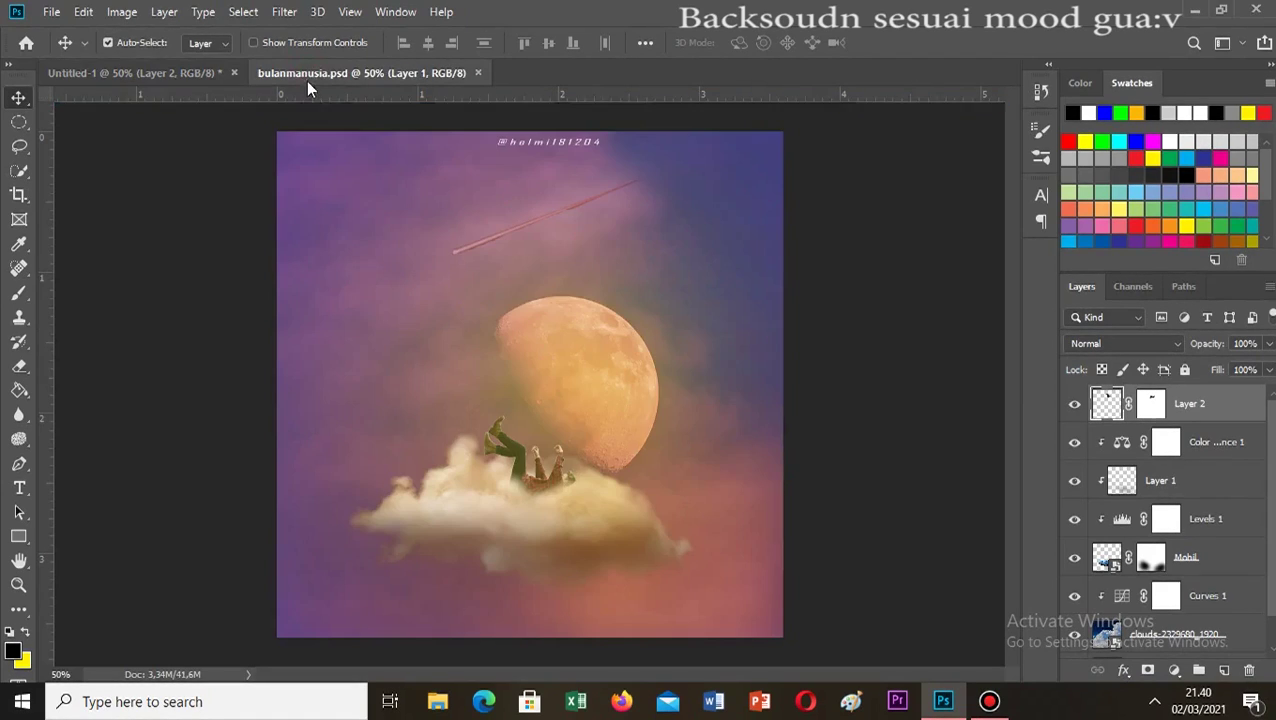
left_click(142, 73)
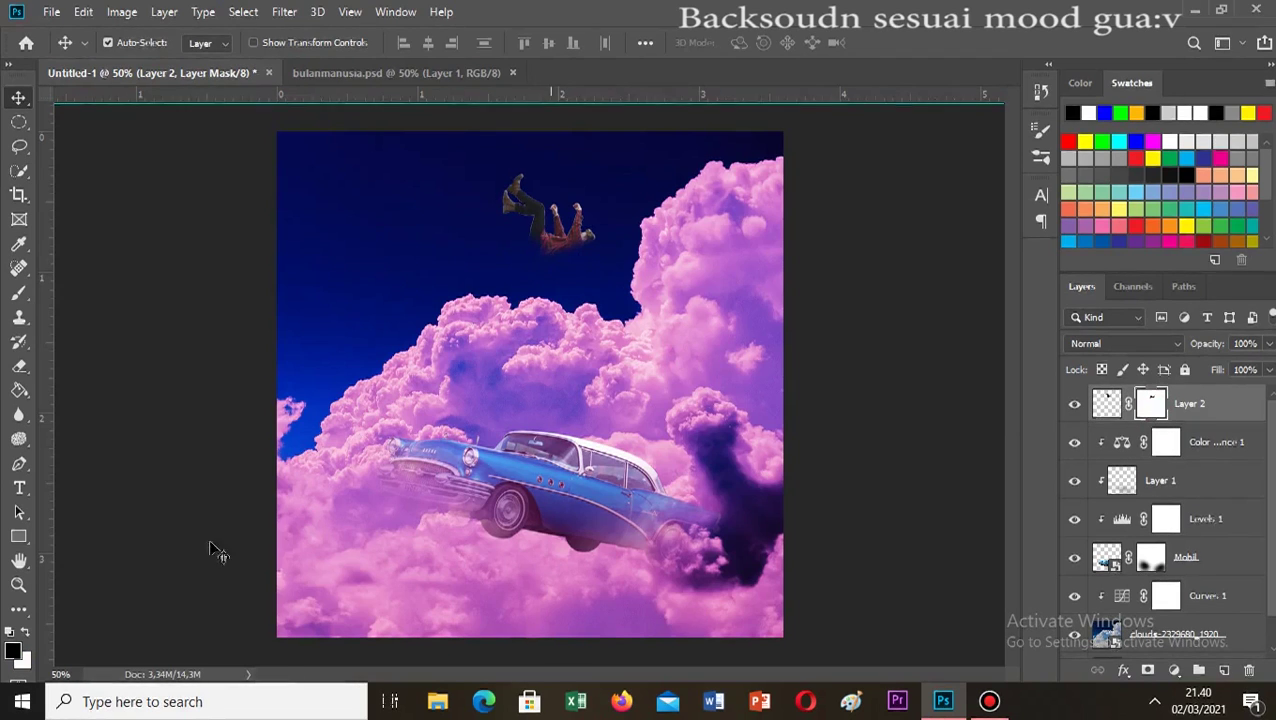
Step: Paint white on the falling man's layer mask with a 354 px brush
left_click(26, 632)
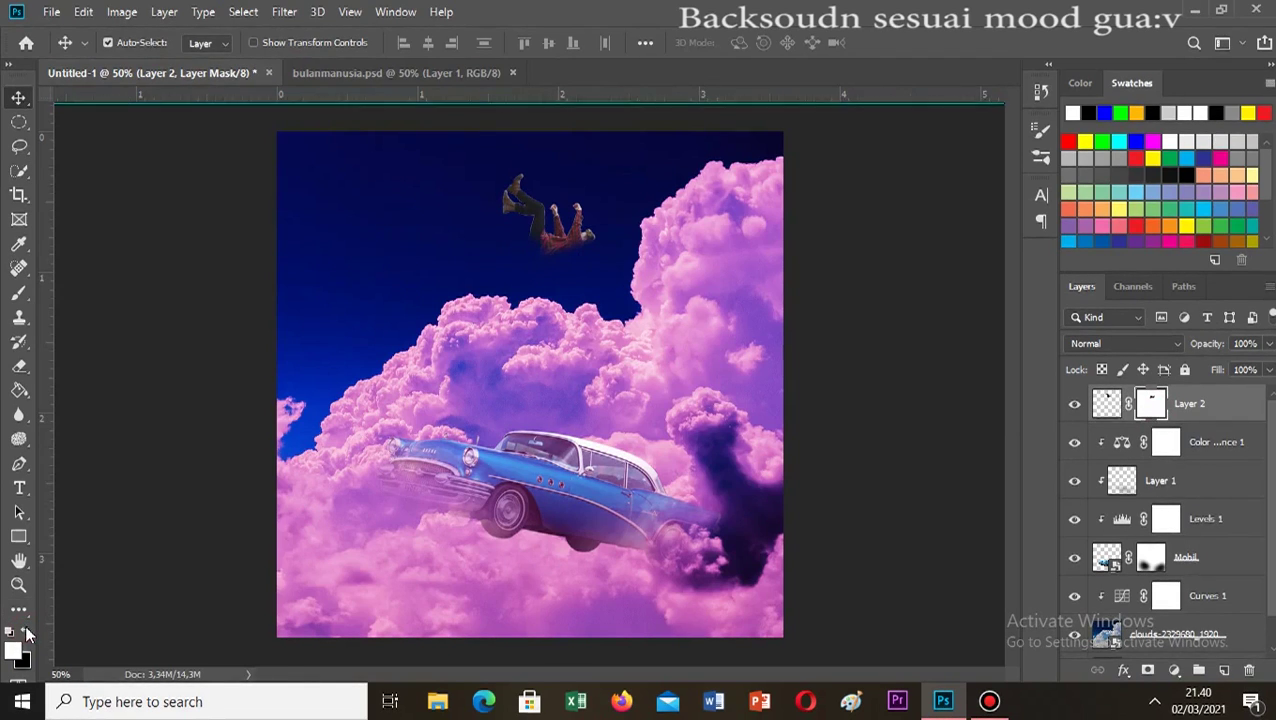
left_click(18, 292)
left_click_drag(546, 216, 547, 241)
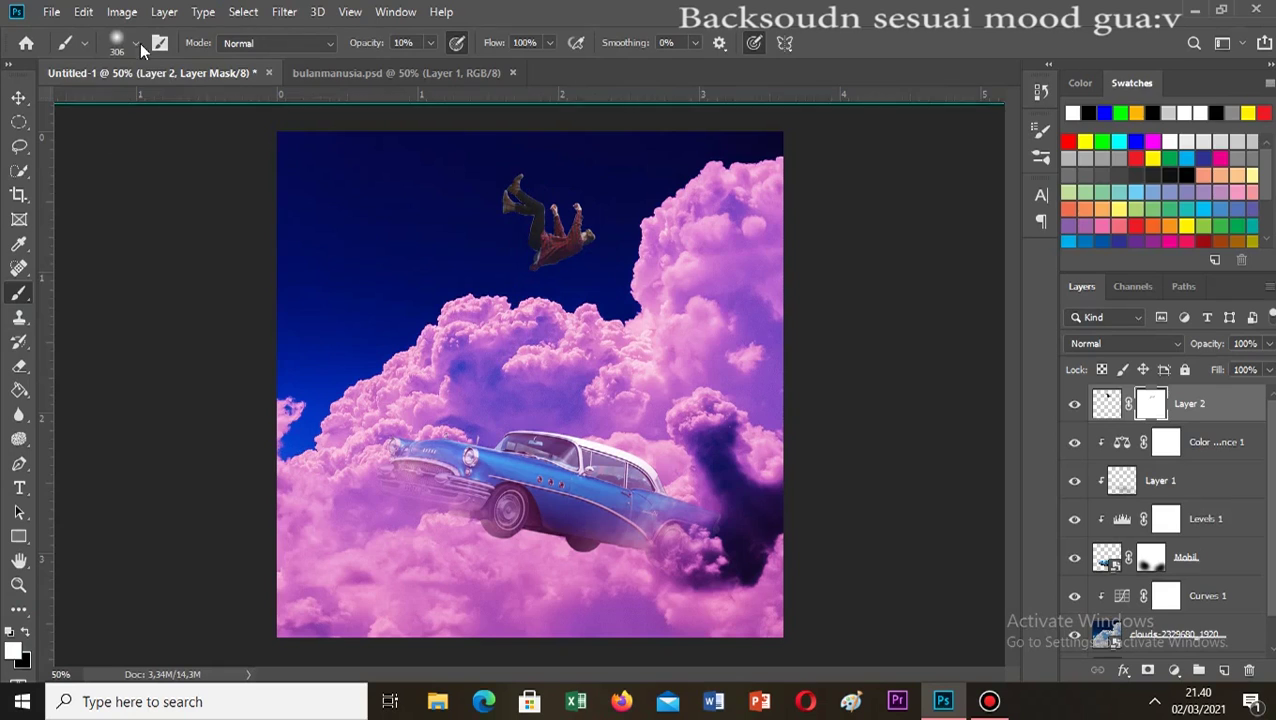
left_click(137, 43)
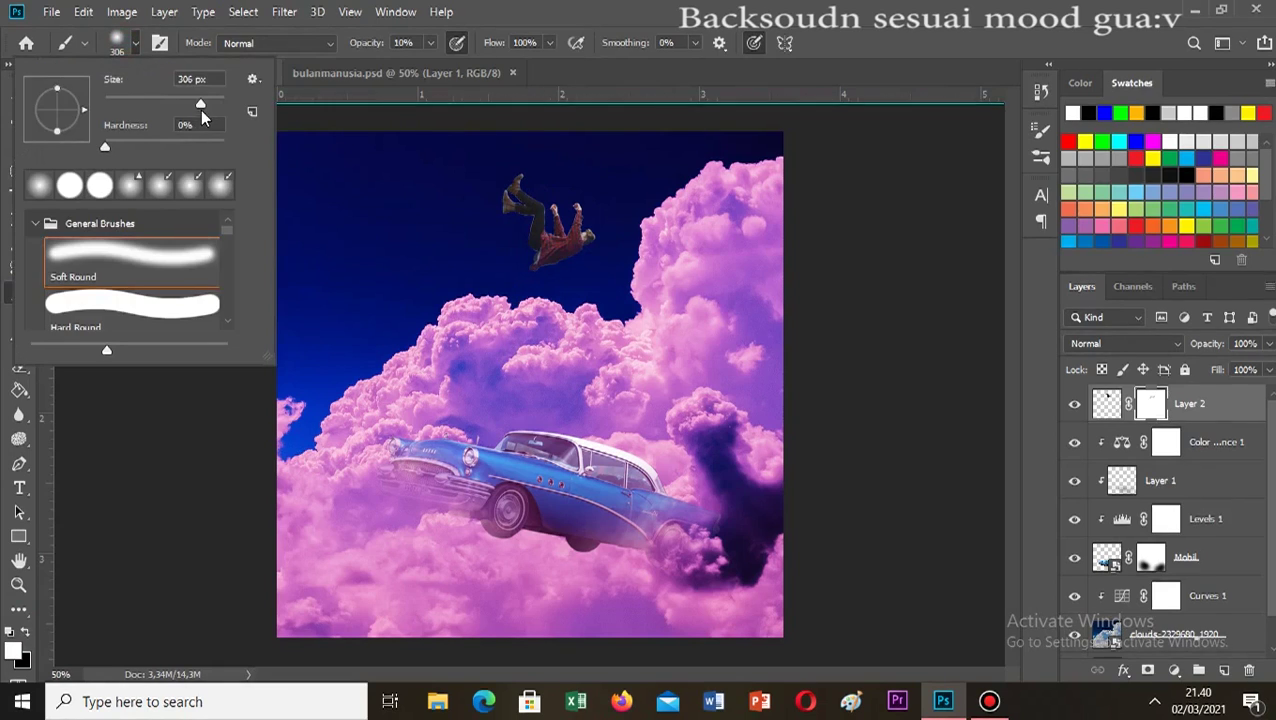
left_click_drag(200, 106, 204, 107)
left_click(592, 213)
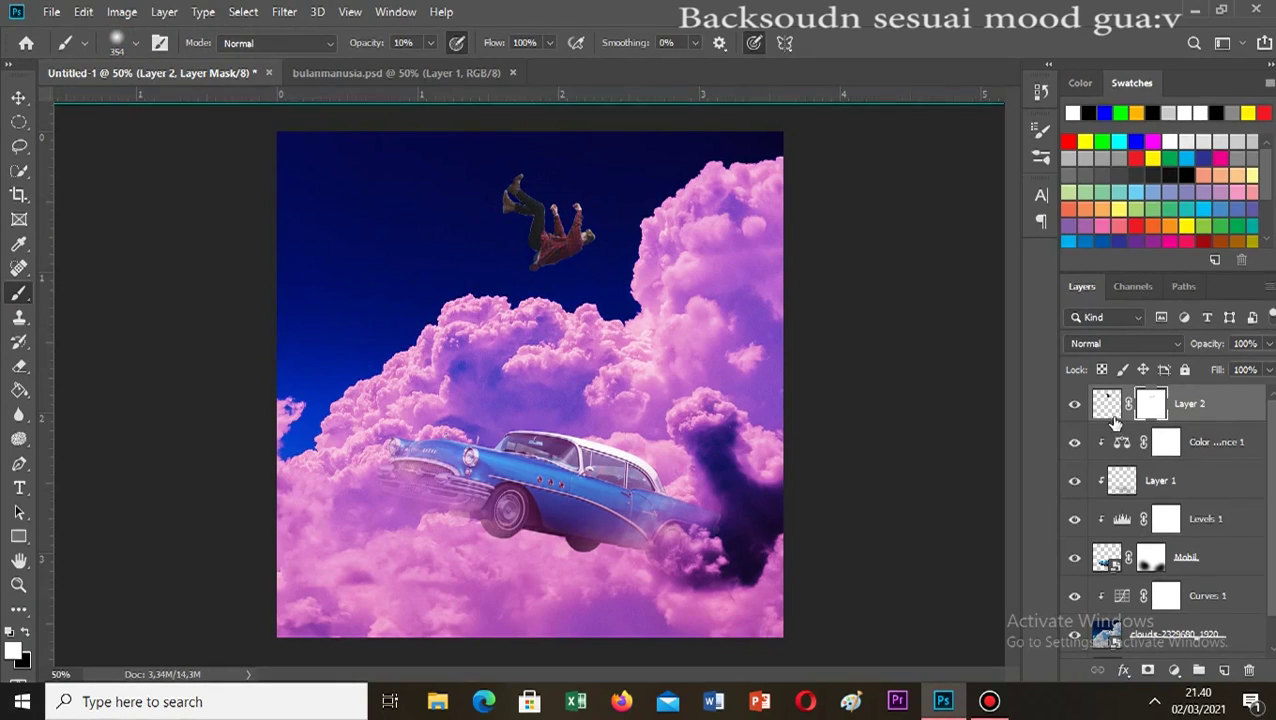
Step: Scale the falling man to 70.83% and commit him in the dark sky above the car
left_click(19, 98)
left_click(545, 280)
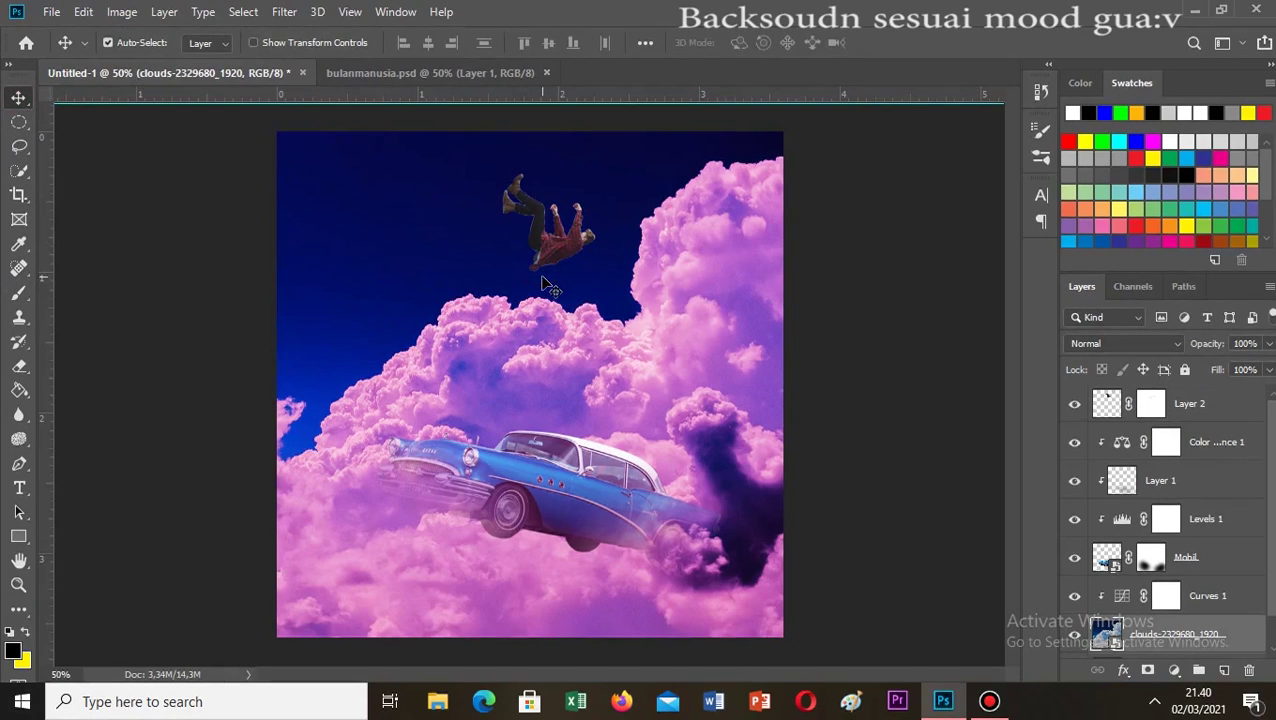
key("ctrl+t")
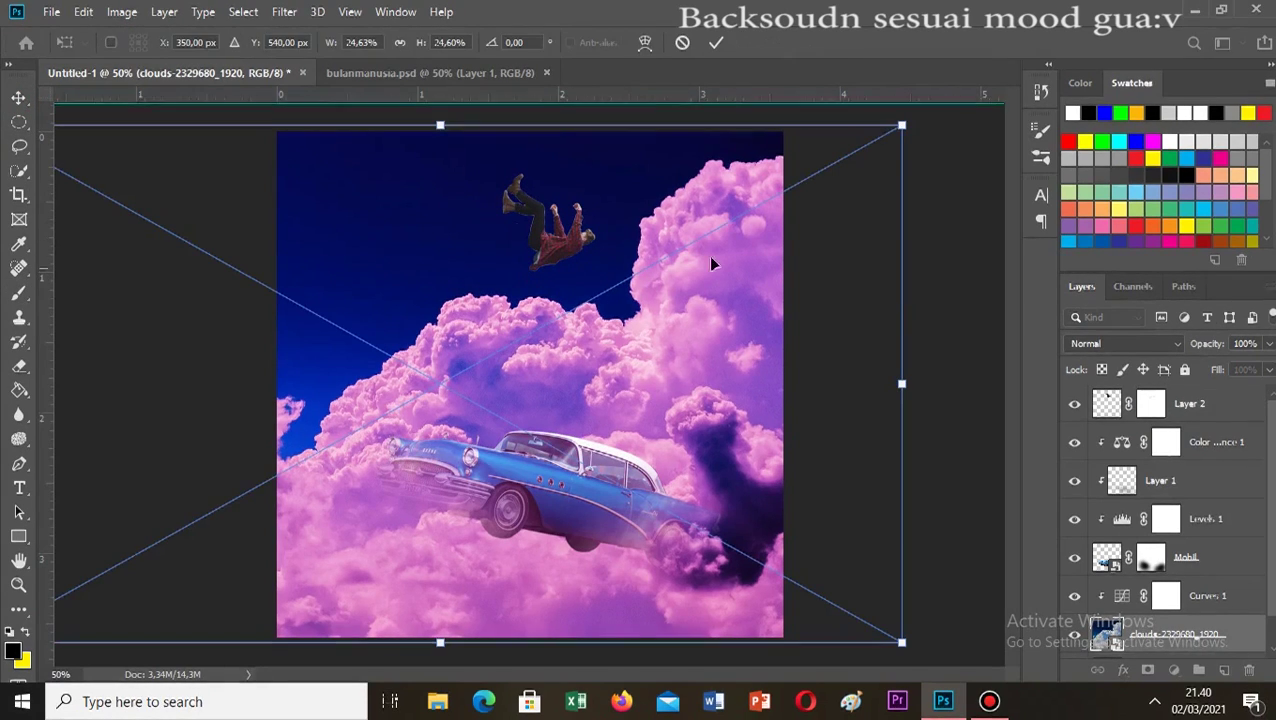
key("Return")
left_click(559, 246)
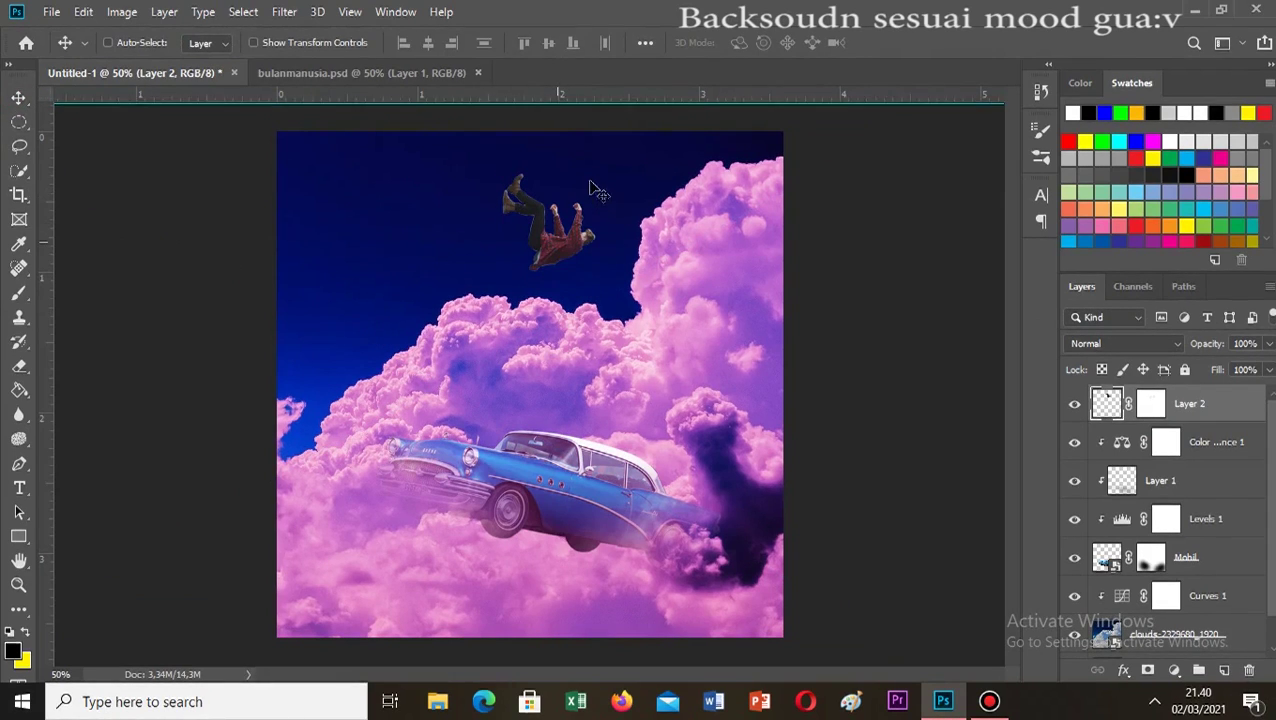
key("ctrl+t")
left_click_drag(595, 172, 561, 202)
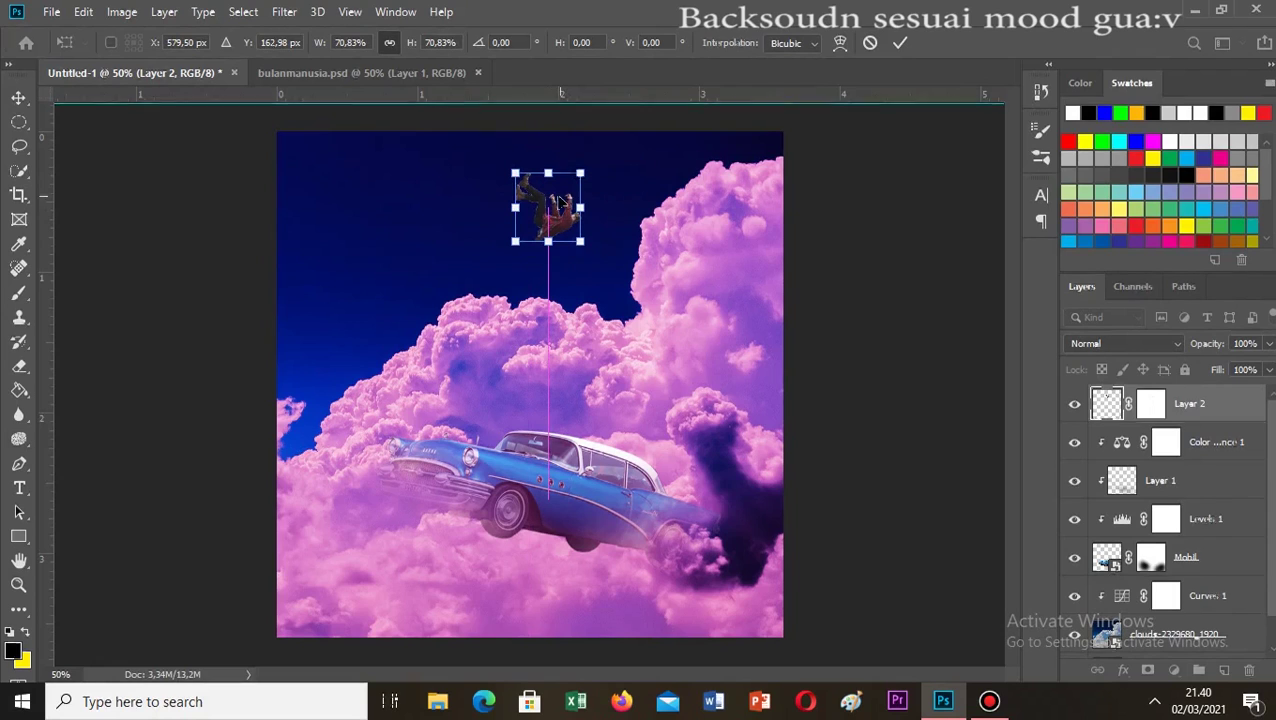
left_click(14, 99)
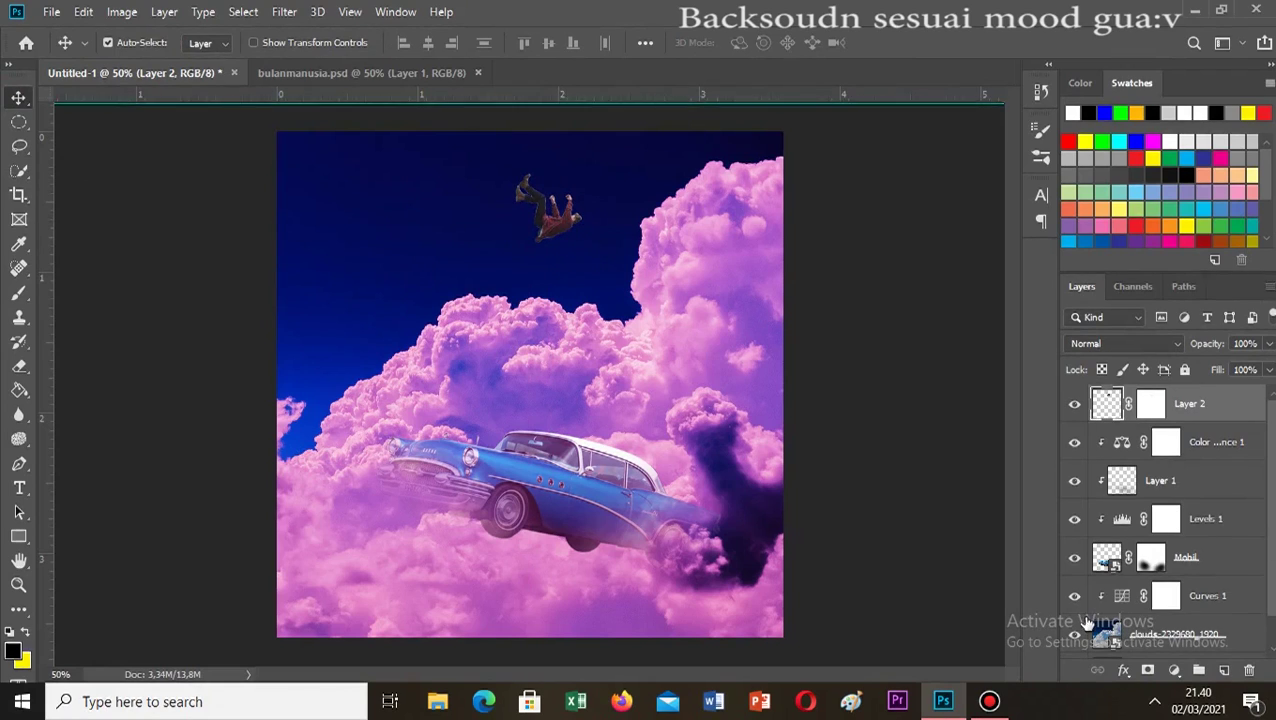
left_click(1174, 670)
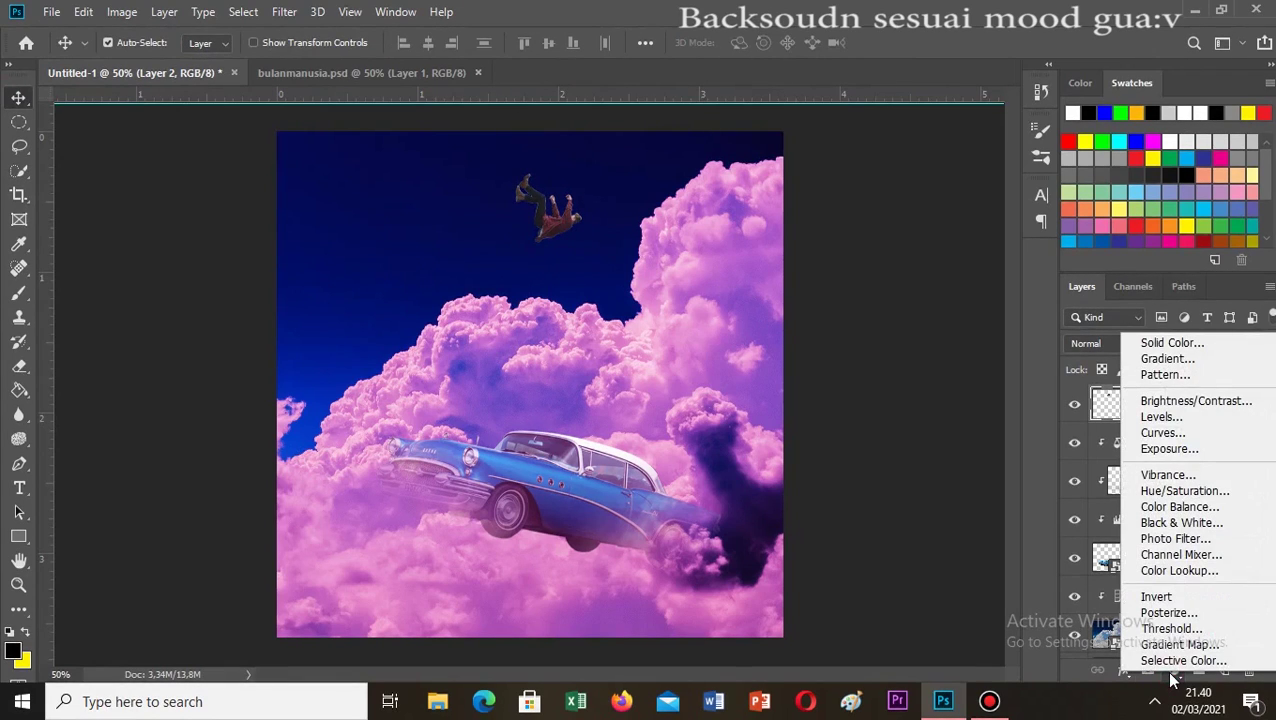
left_click(1205, 402)
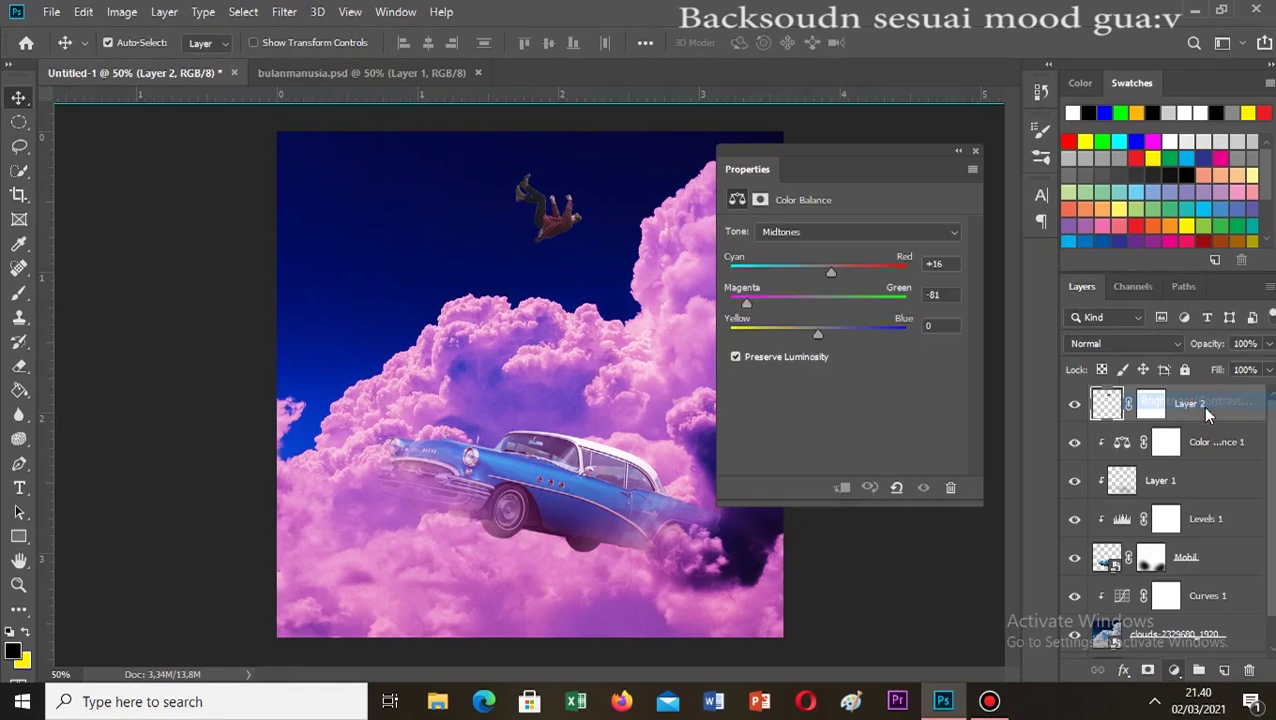
left_click(974, 152)
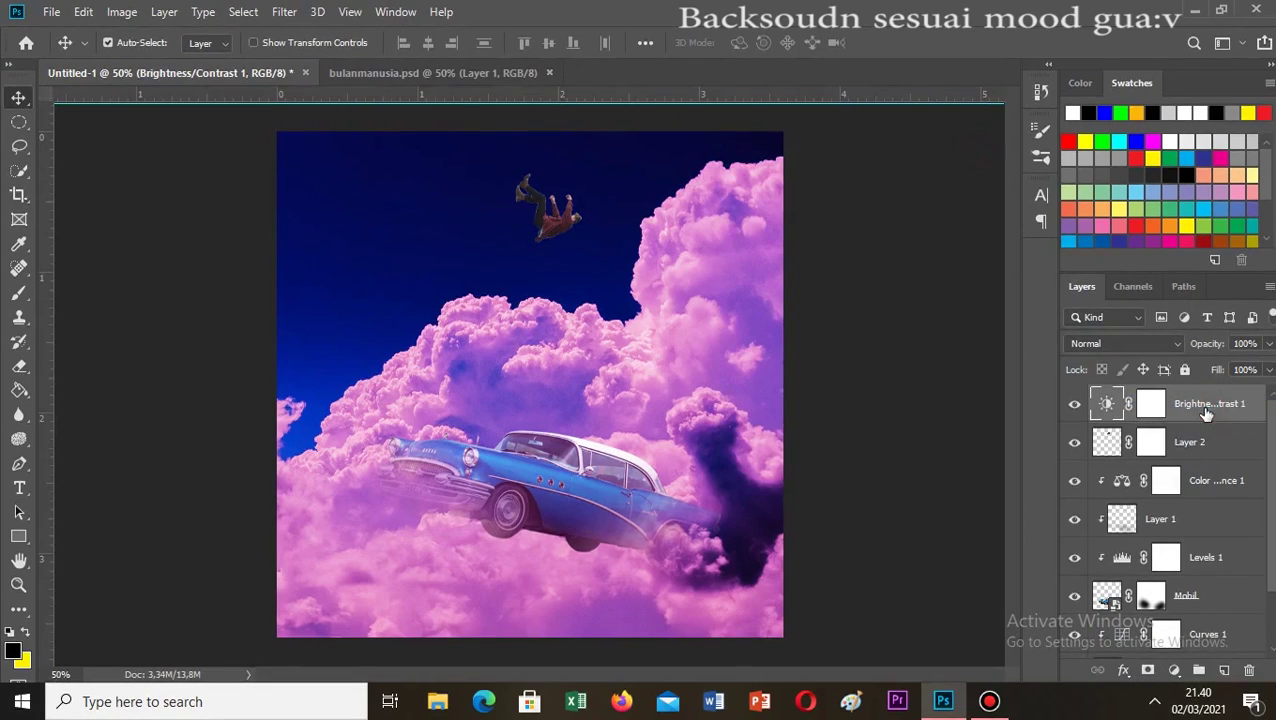
key("ctrl+z")
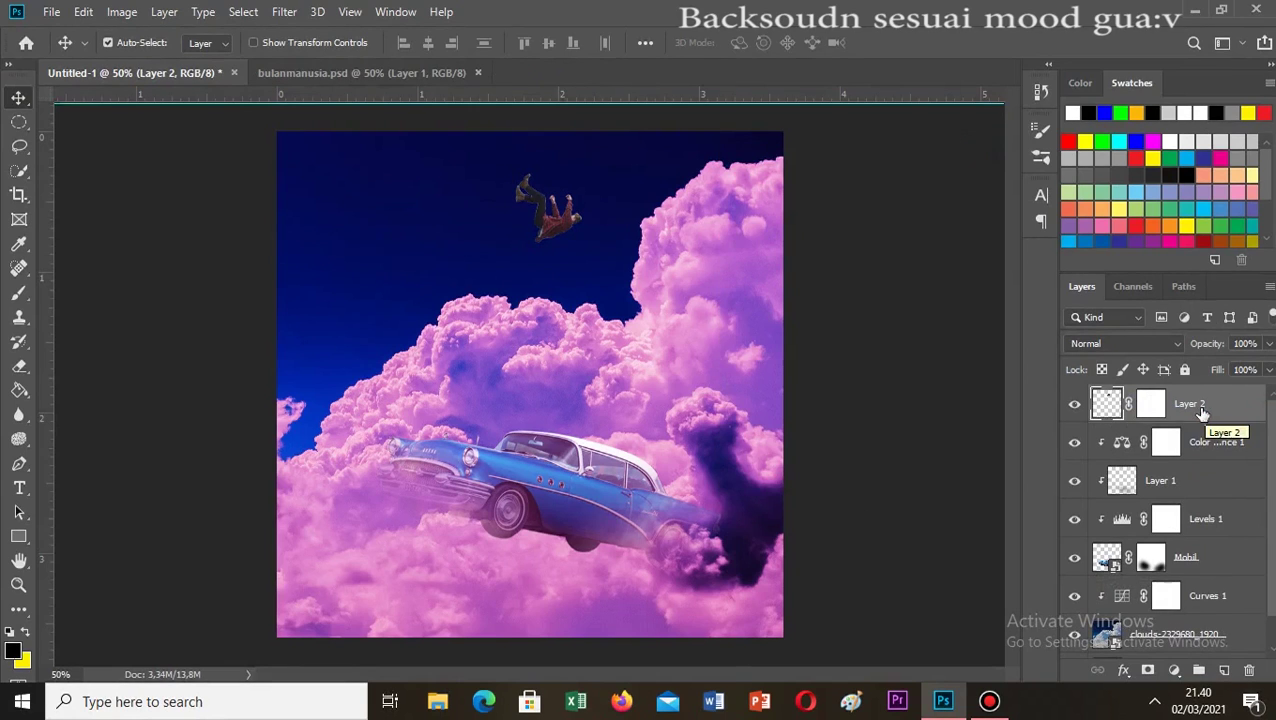
left_click(1205, 441)
left_click(1190, 404)
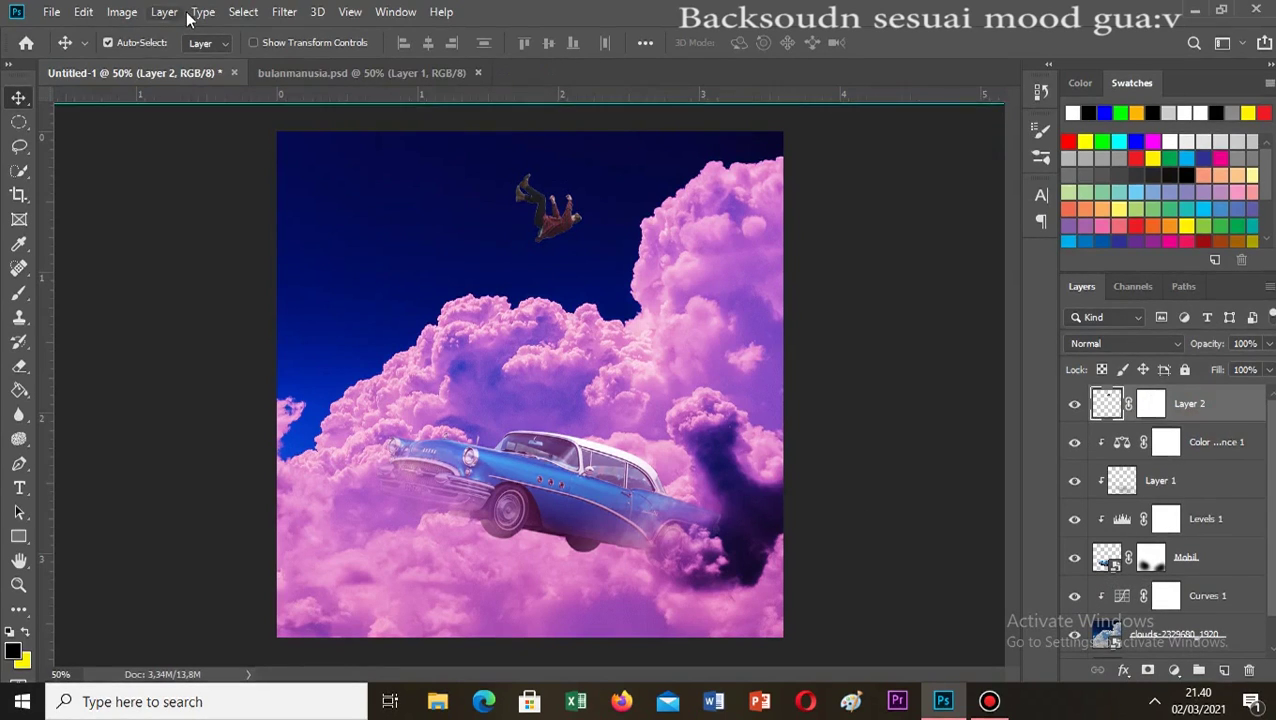
Step: Apply a Motion Blur with angle -88° and distance 20 pixels to the falling man
left_click(284, 11)
mouse_move(300, 390)
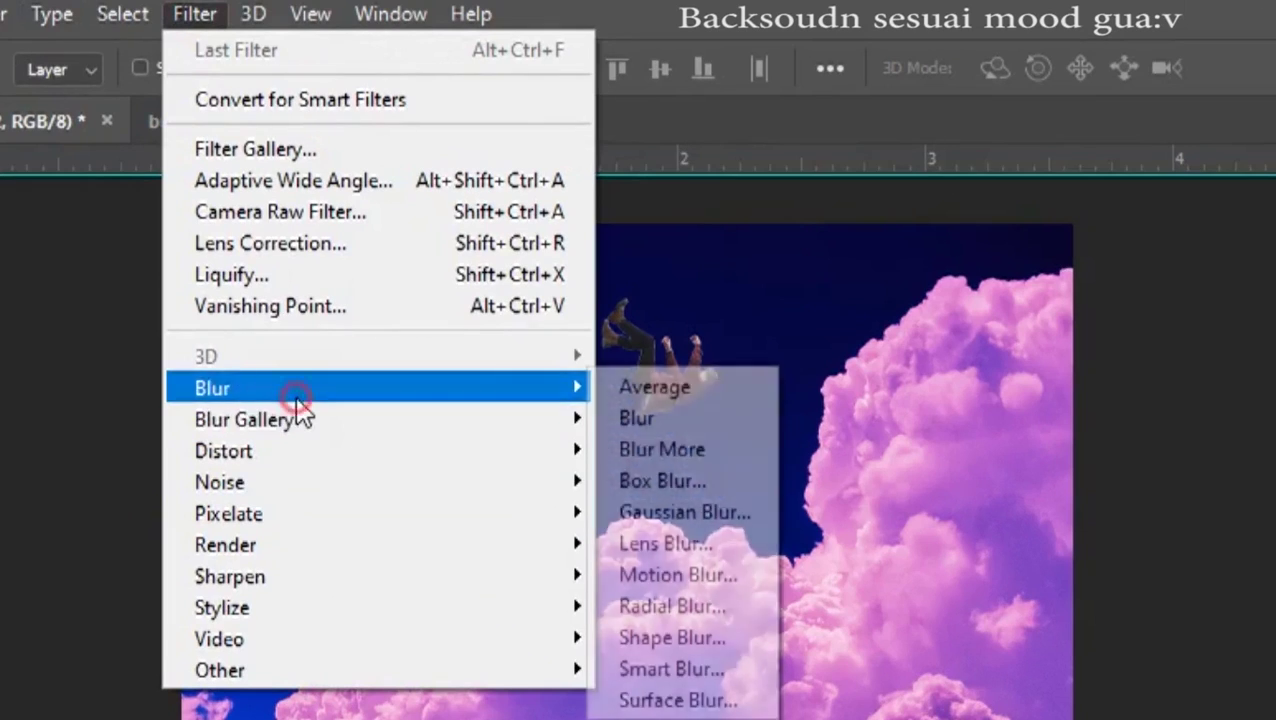
left_click(716, 575)
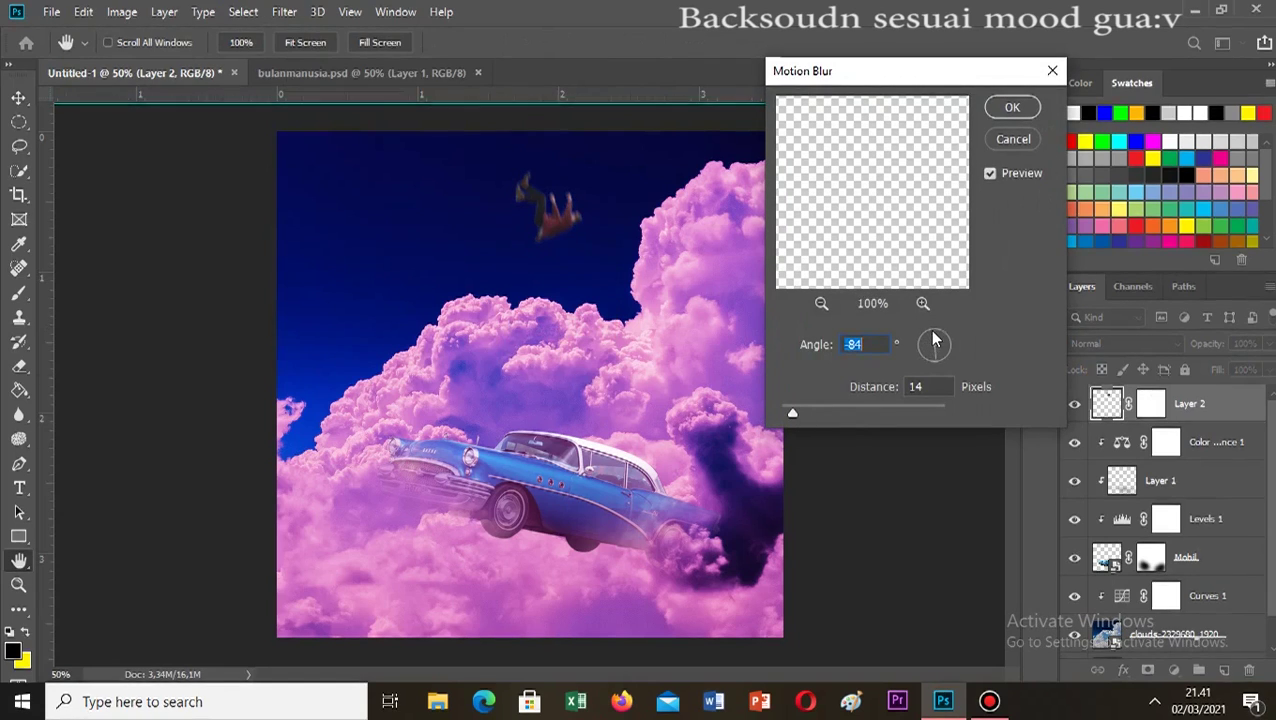
left_click_drag(933, 342, 931, 323)
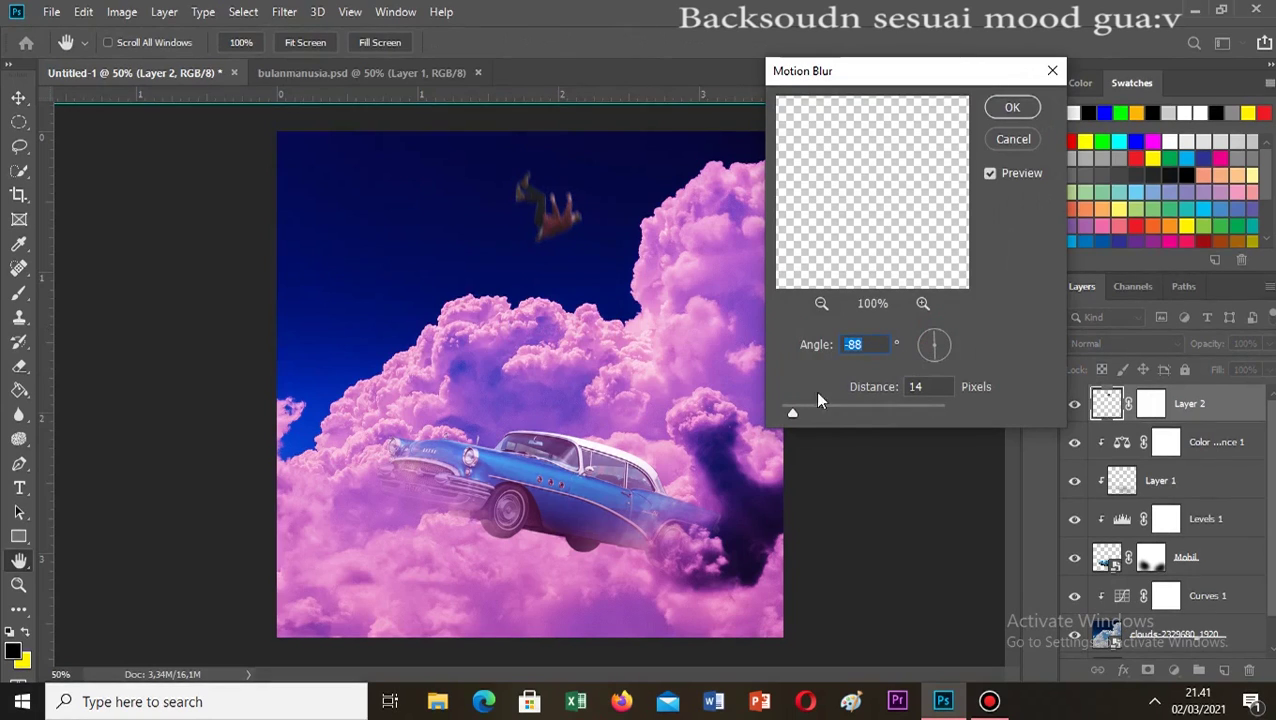
left_click_drag(793, 413, 798, 413)
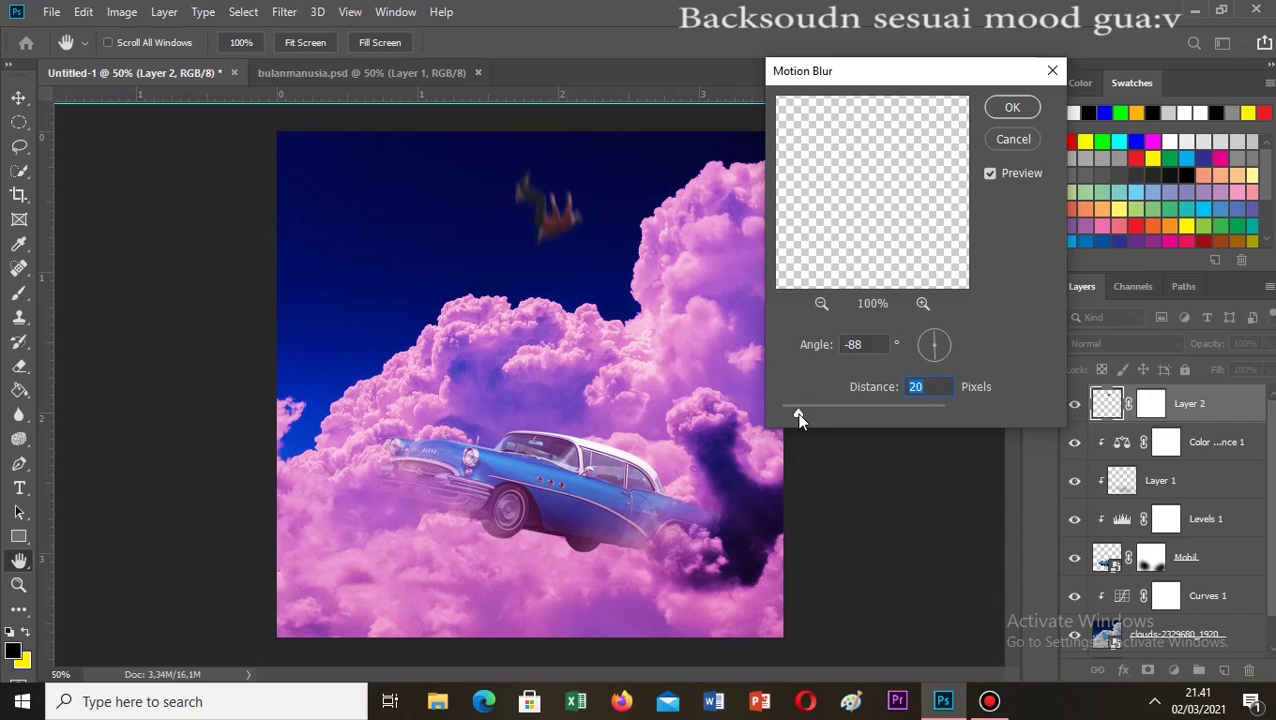
left_click(1010, 110)
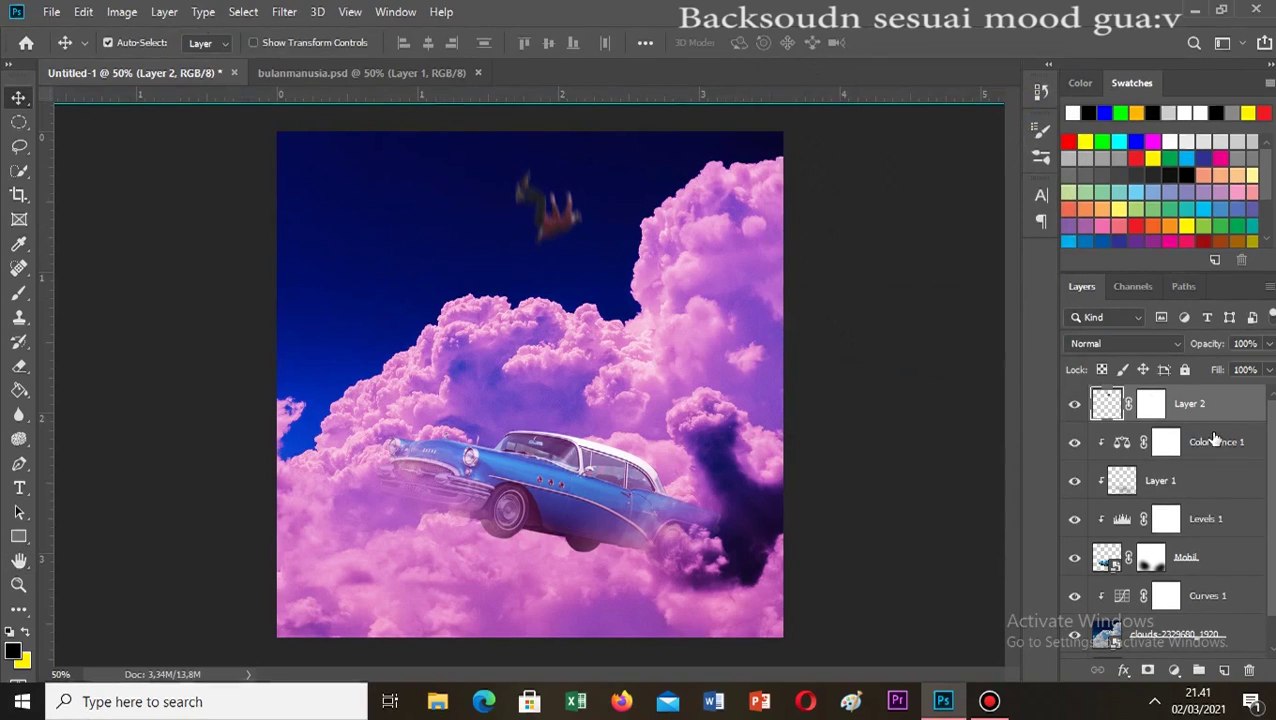
left_click(1214, 440)
Step: Add a Brightness/Contrast layer clipped to Layer 2 with brightness set to +45
left_click(1222, 406)
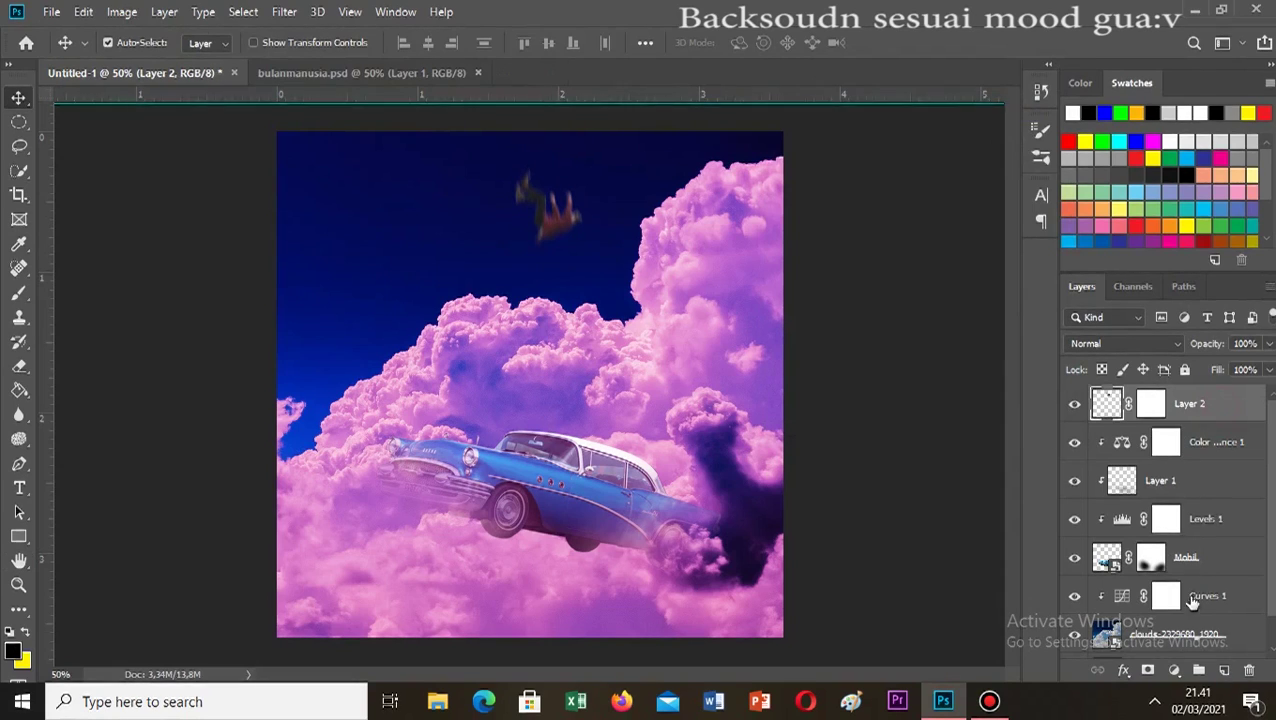
left_click(1175, 672)
left_click(1190, 395)
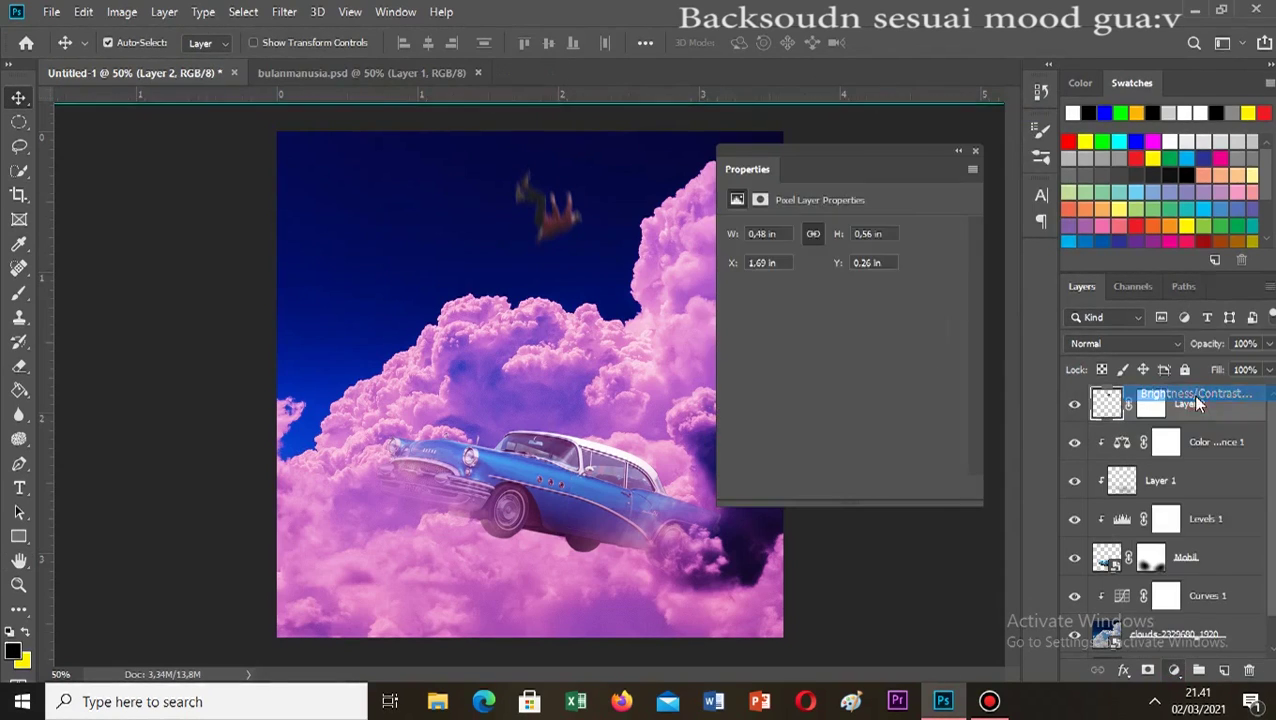
right_click(1215, 420)
left_click(1065, 360)
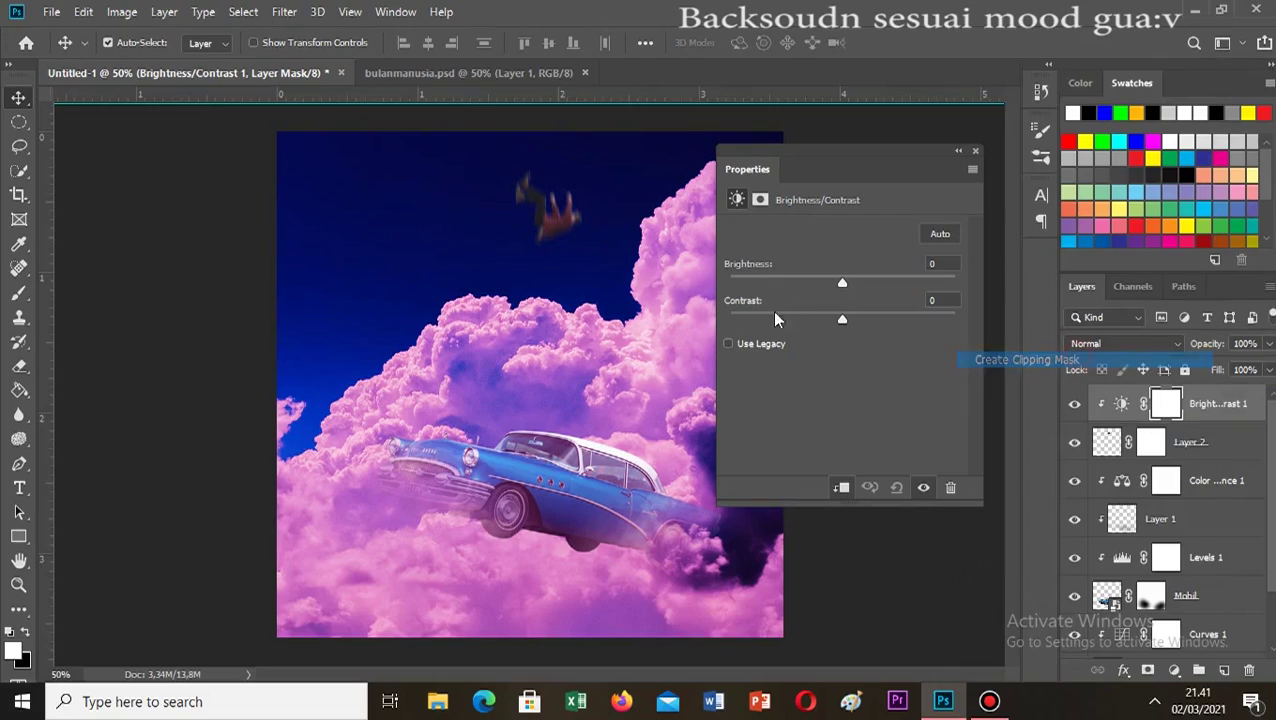
left_click_drag(840, 283, 804, 283)
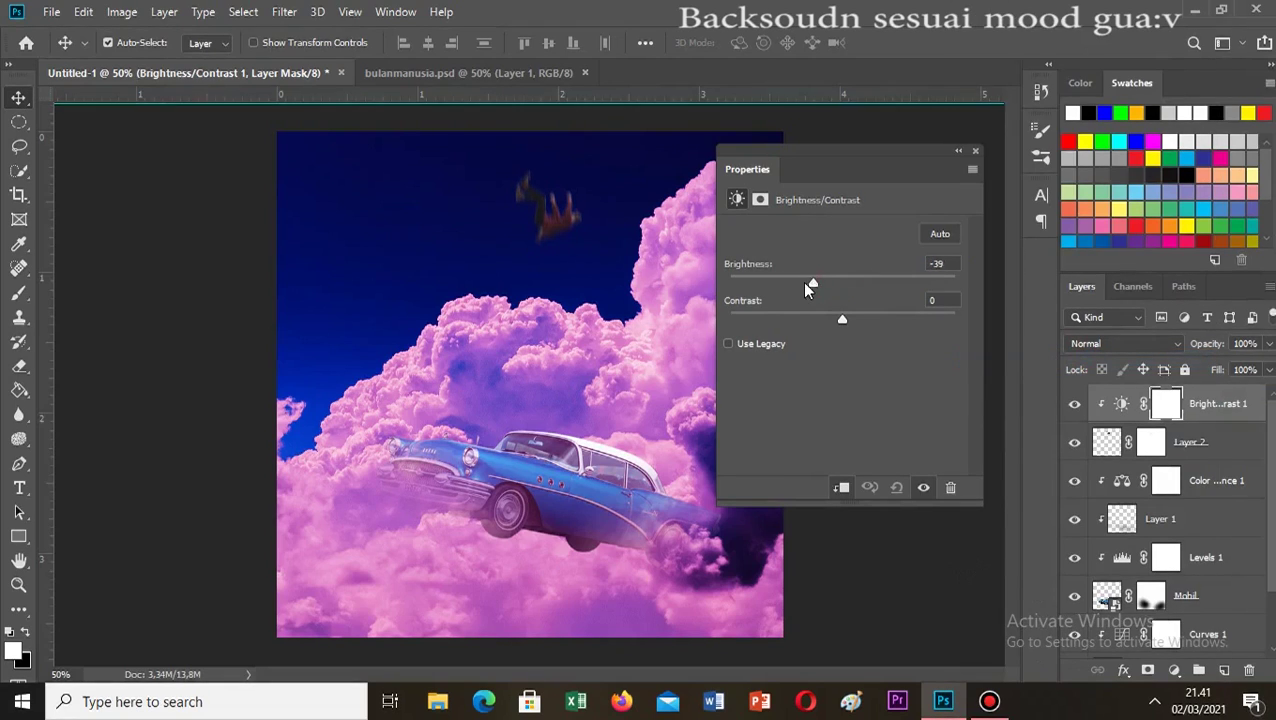
left_click(974, 151)
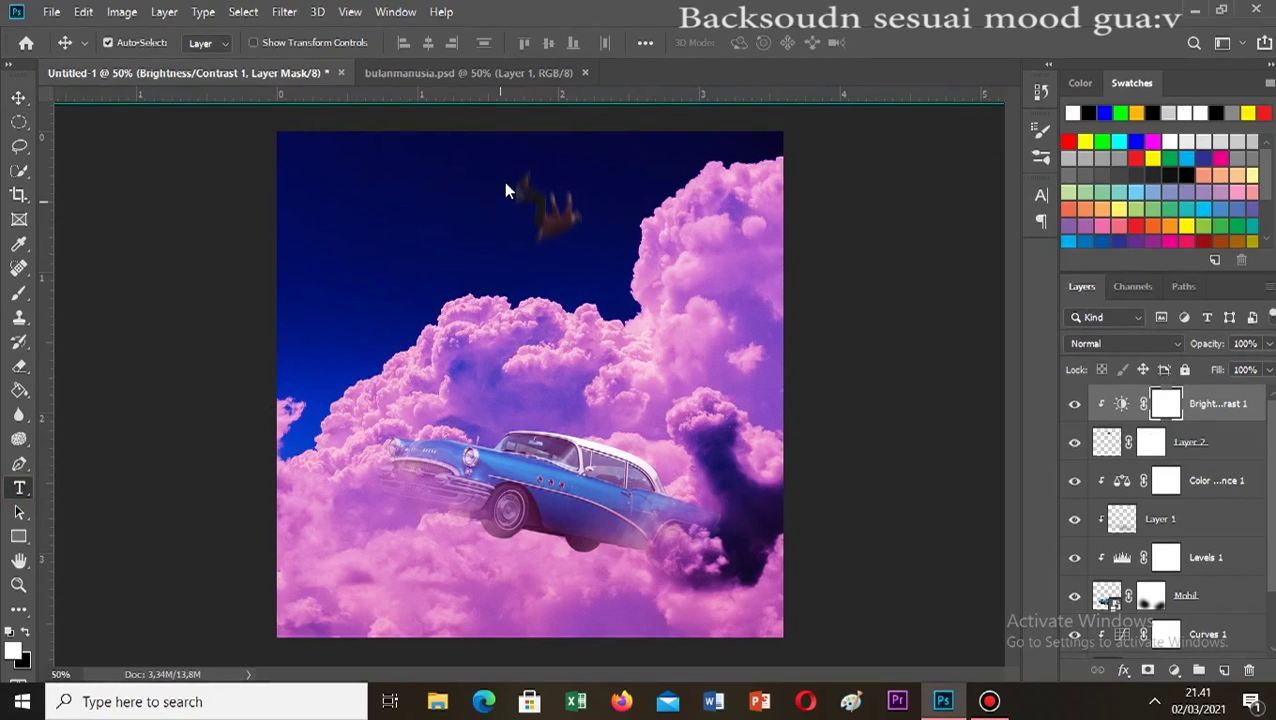
Step: Add a text layer with the creator's social handle near the top of the sky
key("t")
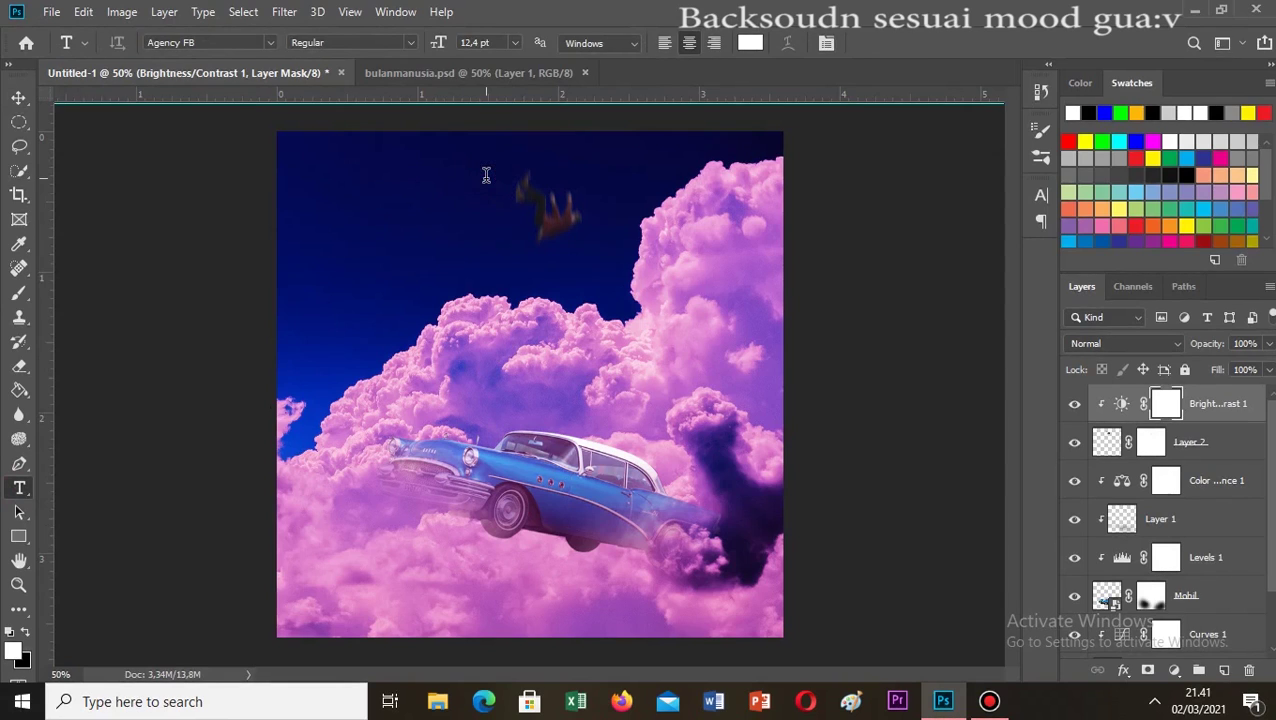
left_click(486, 175)
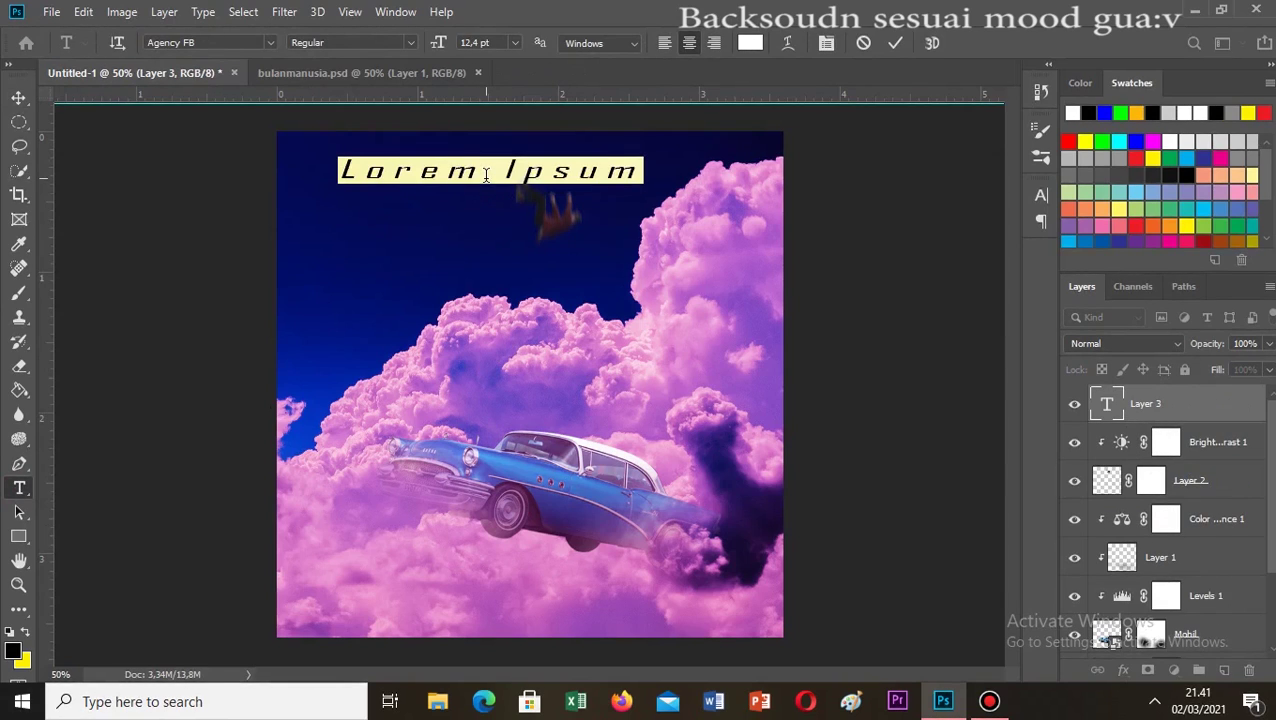
key("BackSpace")
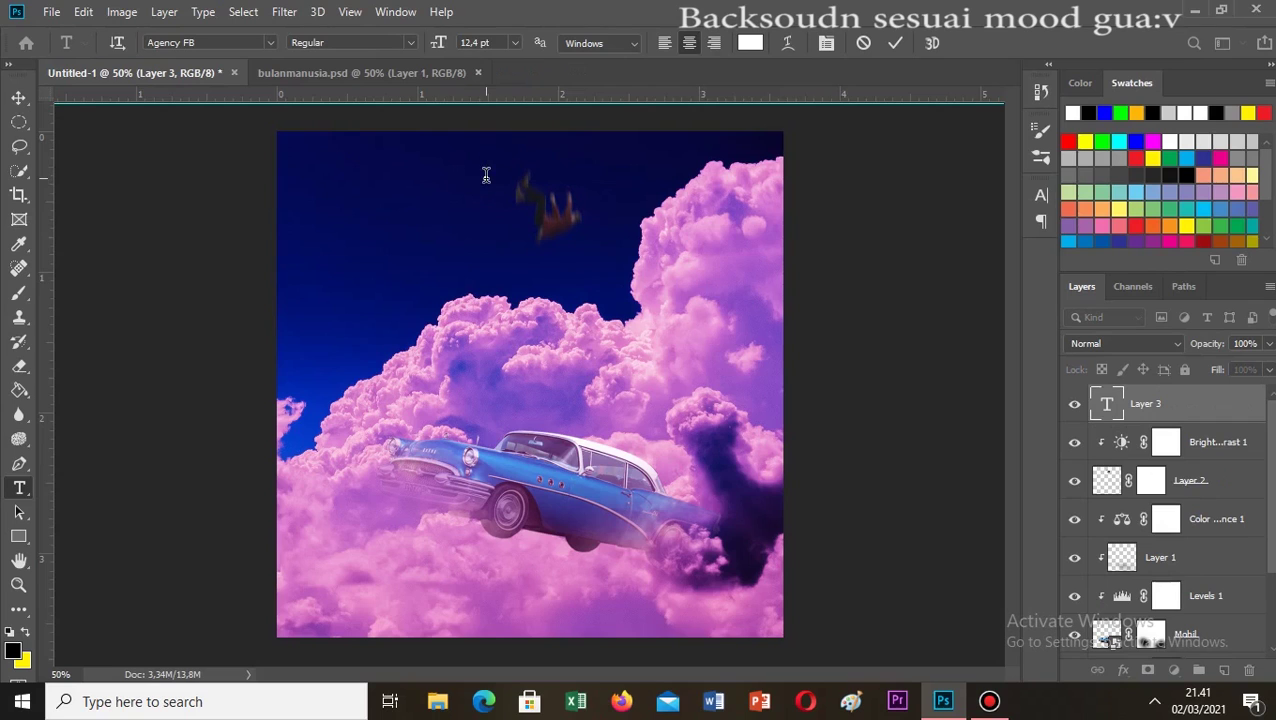
type("@hel")
type("mi181204")
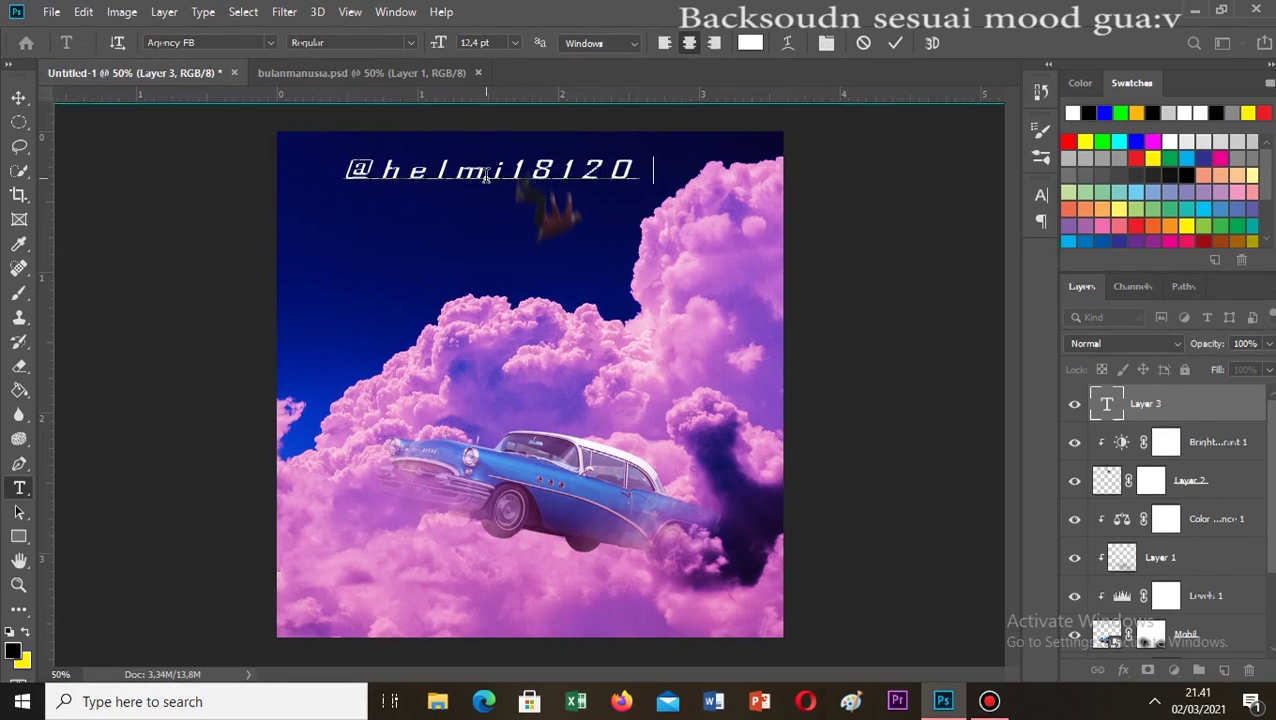
left_click(21, 99)
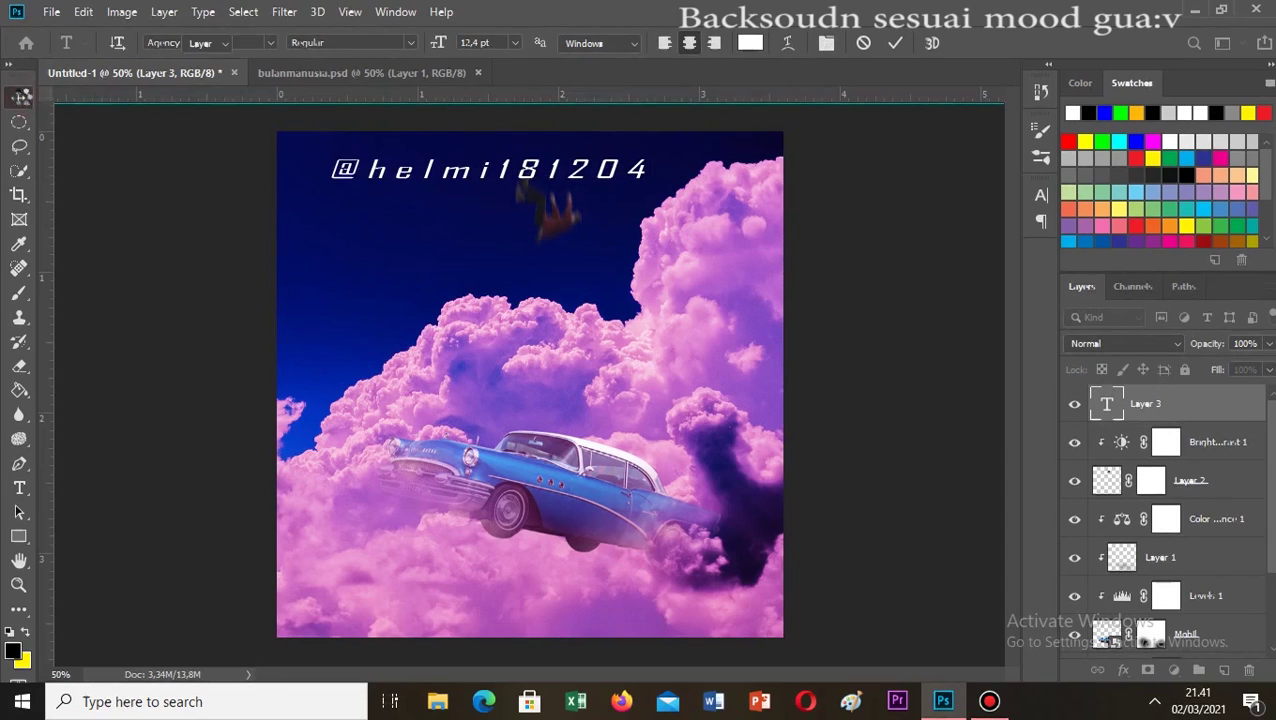
Step: Scale the watermark to 37.74% centred at the top and set its opacity to 57%
key("ctrl+t")
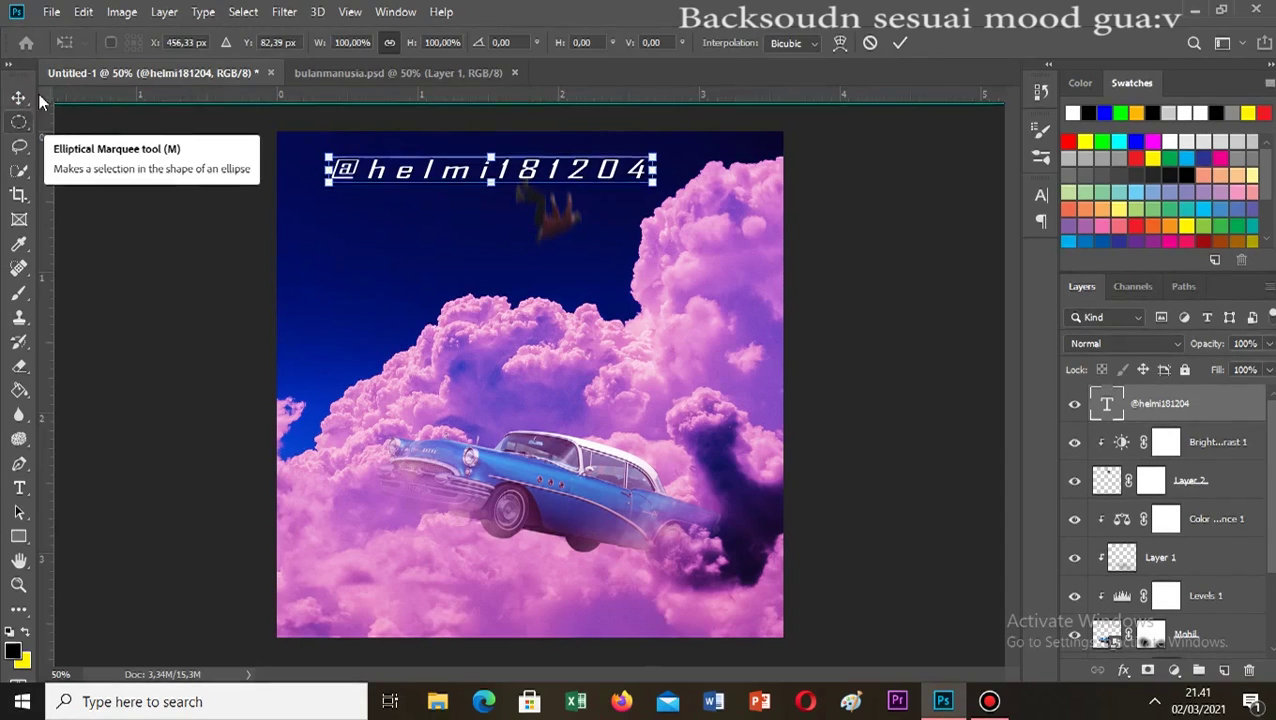
mouse_move(655, 158)
left_mouse_down()
mouse_move(451, 221)
mouse_move(570, 150)
mouse_move(587, 159)
left_mouse_up()
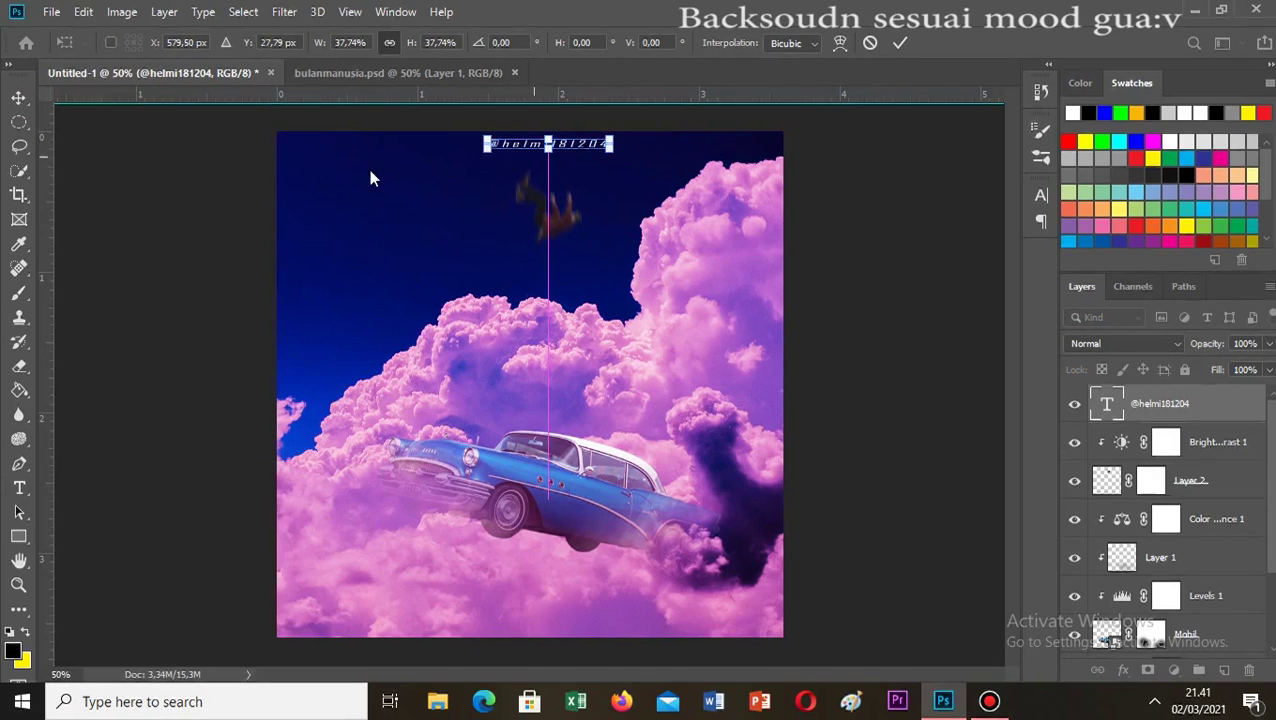
key("Return")
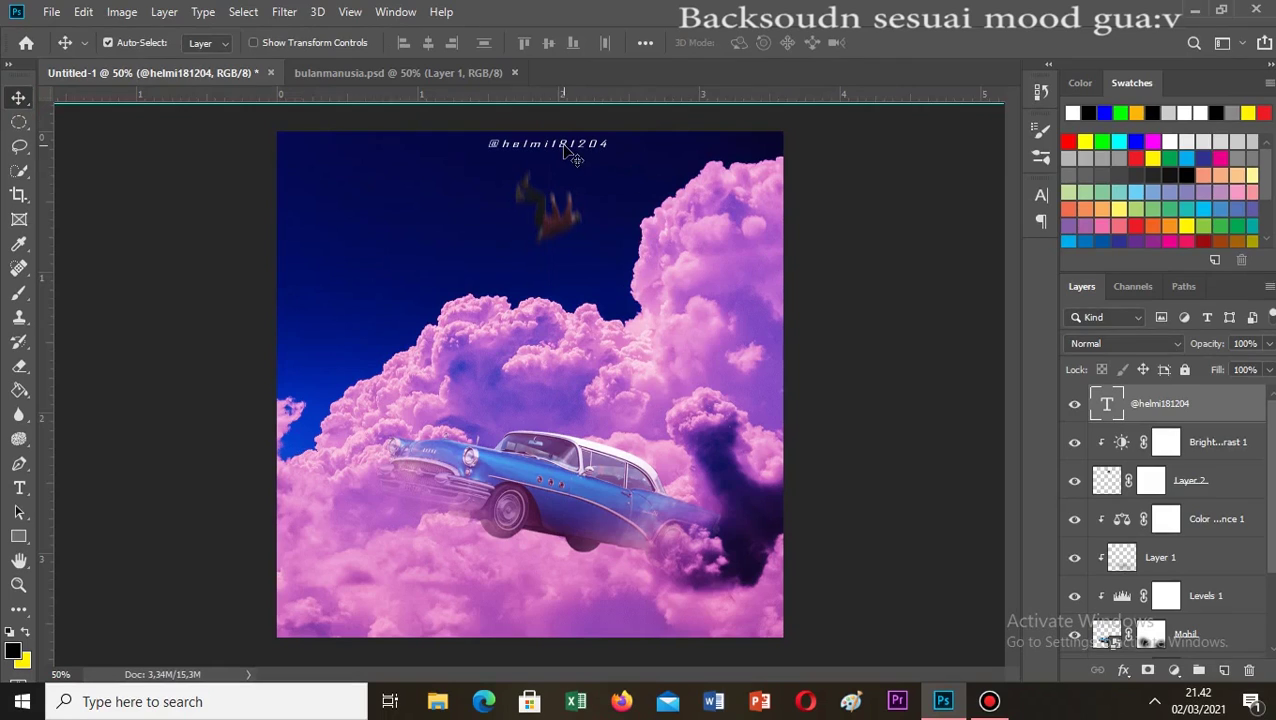
left_click(1268, 343)
left_click_drag(1266, 366, 1214, 366)
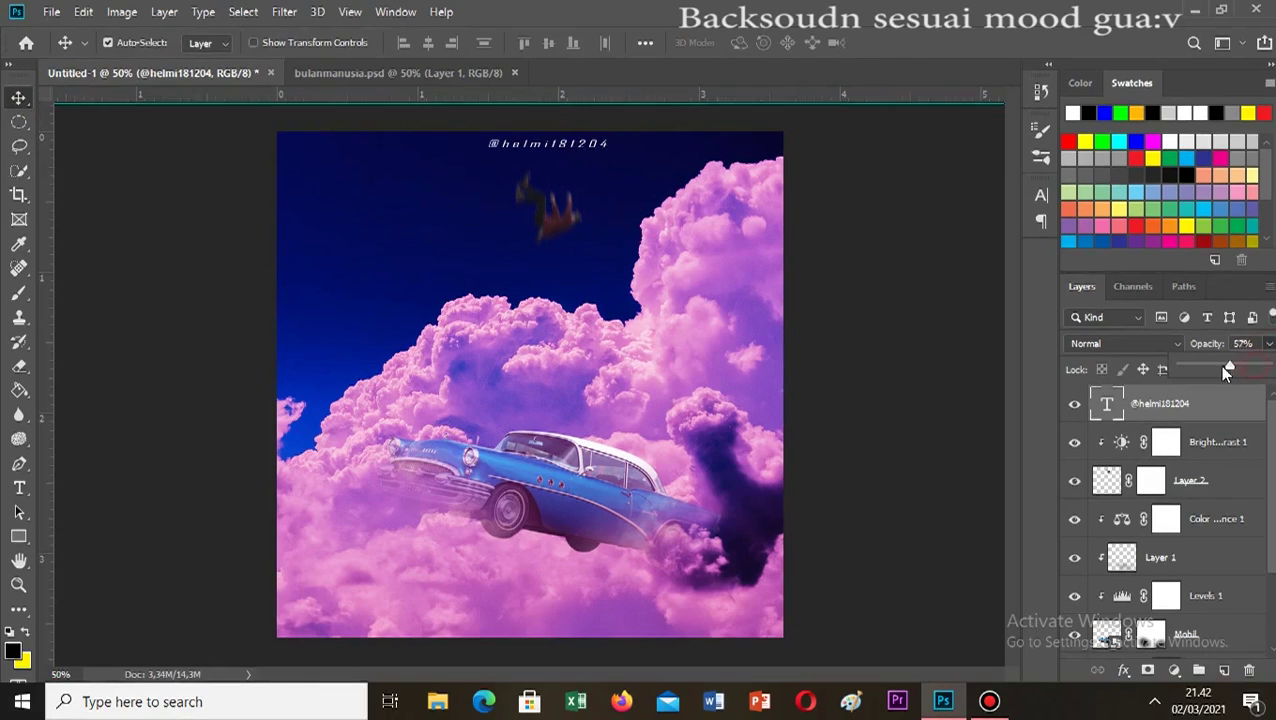